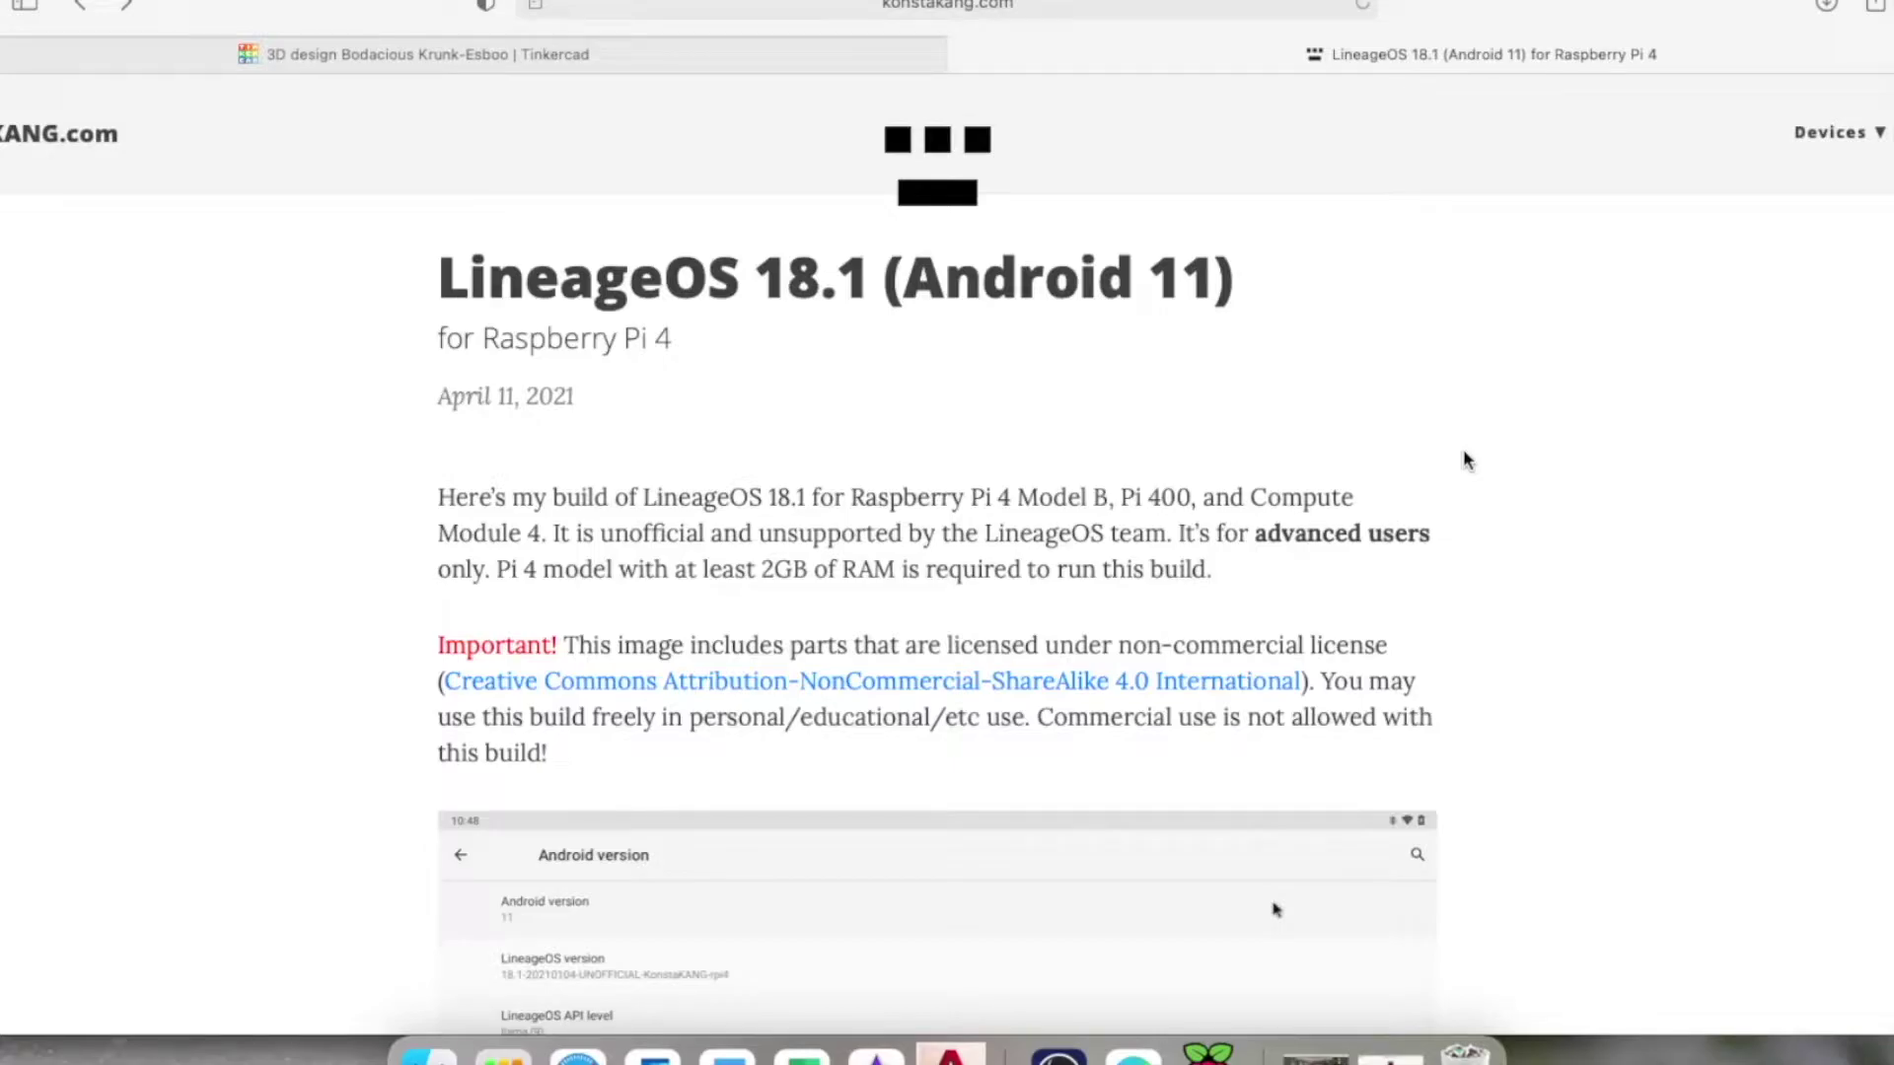
Step: Review the build's download link and Working/Not working lists, then restore the Raspberry Pi Imager window
{"action": "scroll", "coordinate": [1391, 528], "scroll_direction": "down", "scroll_amount": 10}
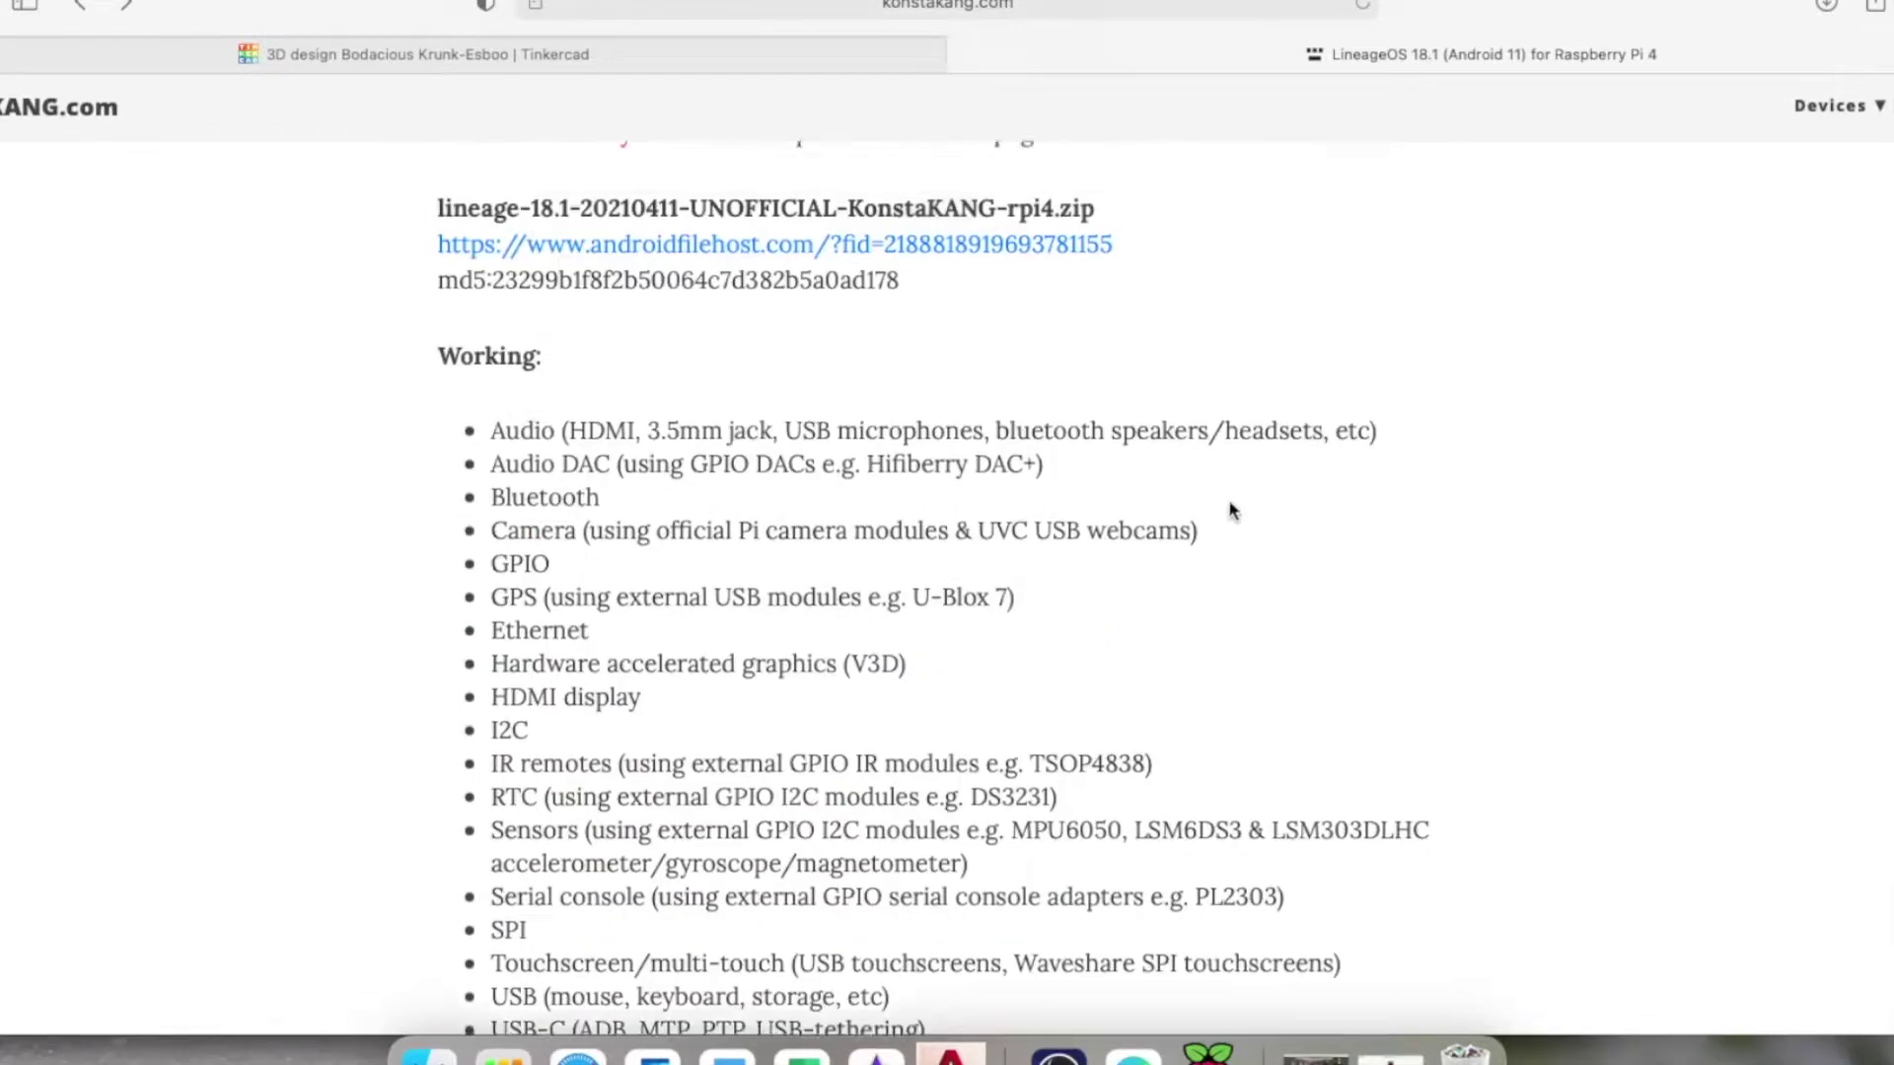
{"action": "scroll", "coordinate": [1230, 510], "scroll_direction": "up", "scroll_amount": 2}
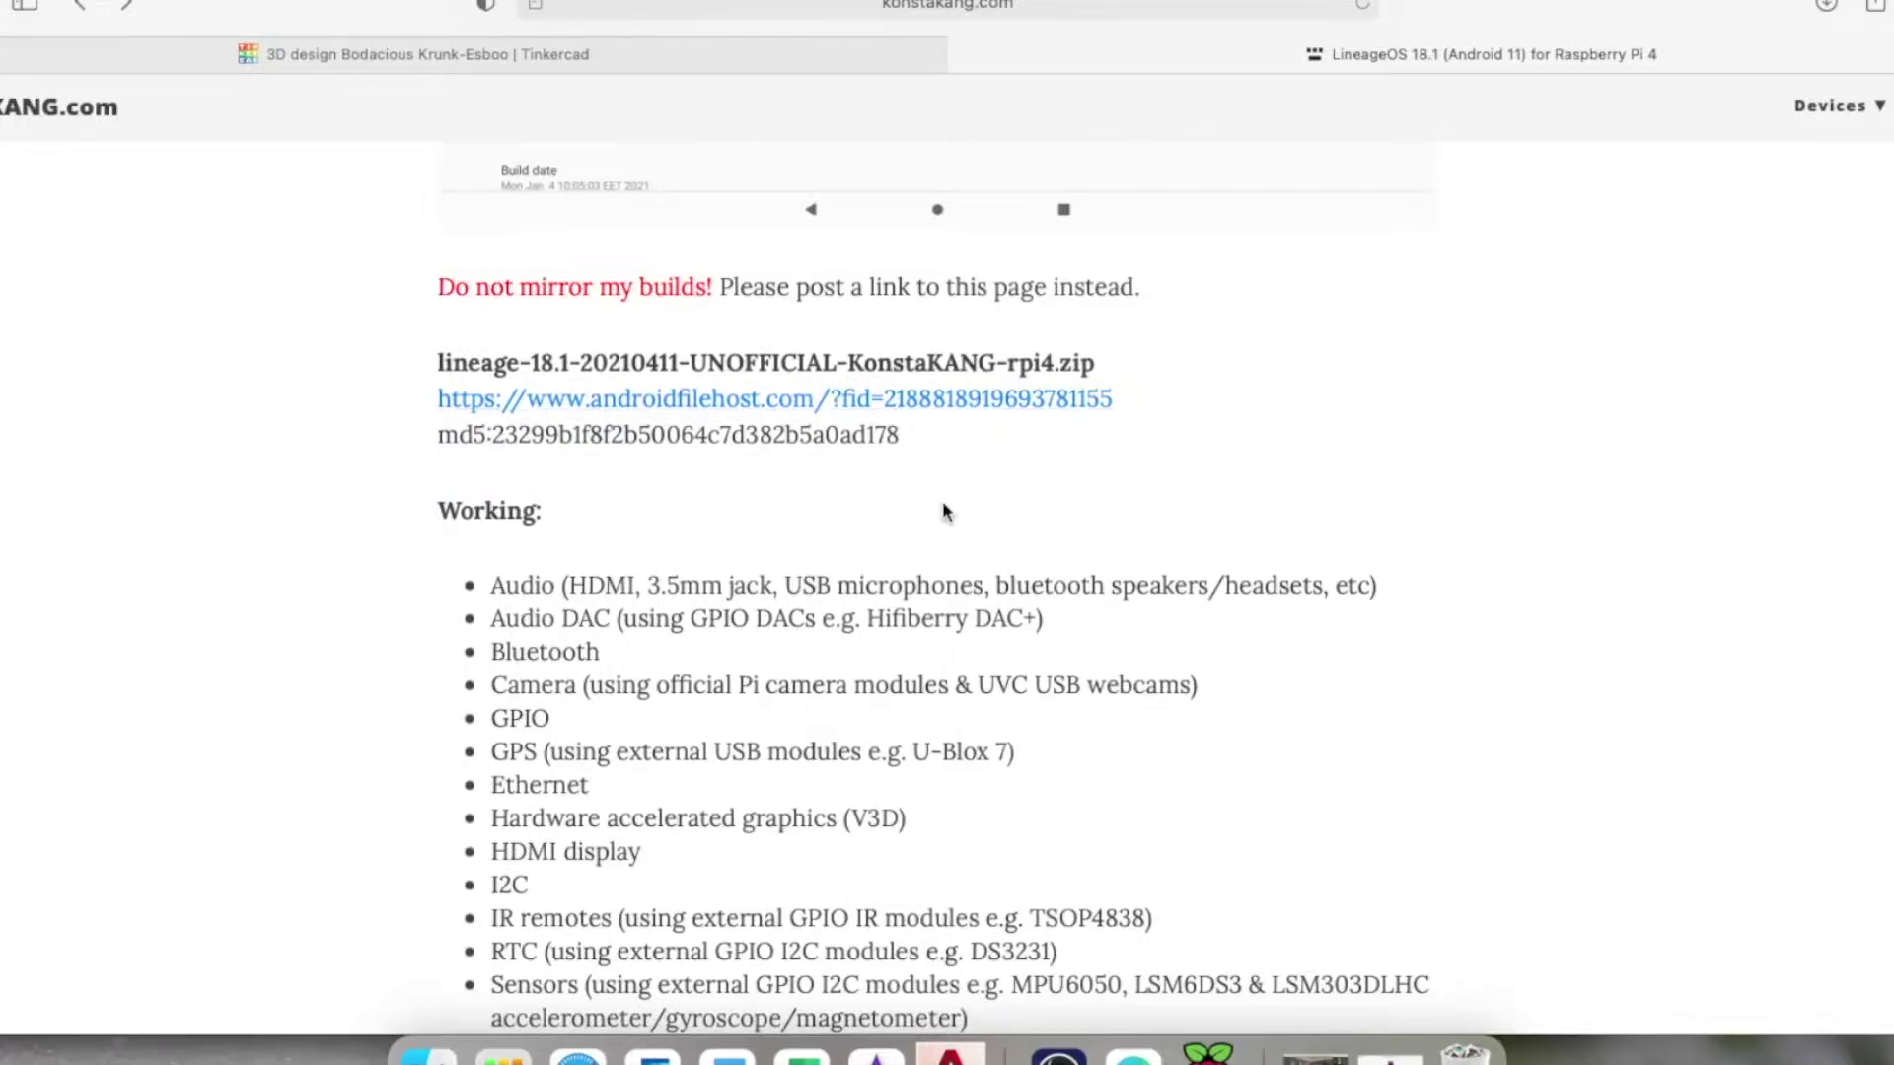
{"action": "scroll", "coordinate": [938, 515], "scroll_direction": "down", "scroll_amount": 10}
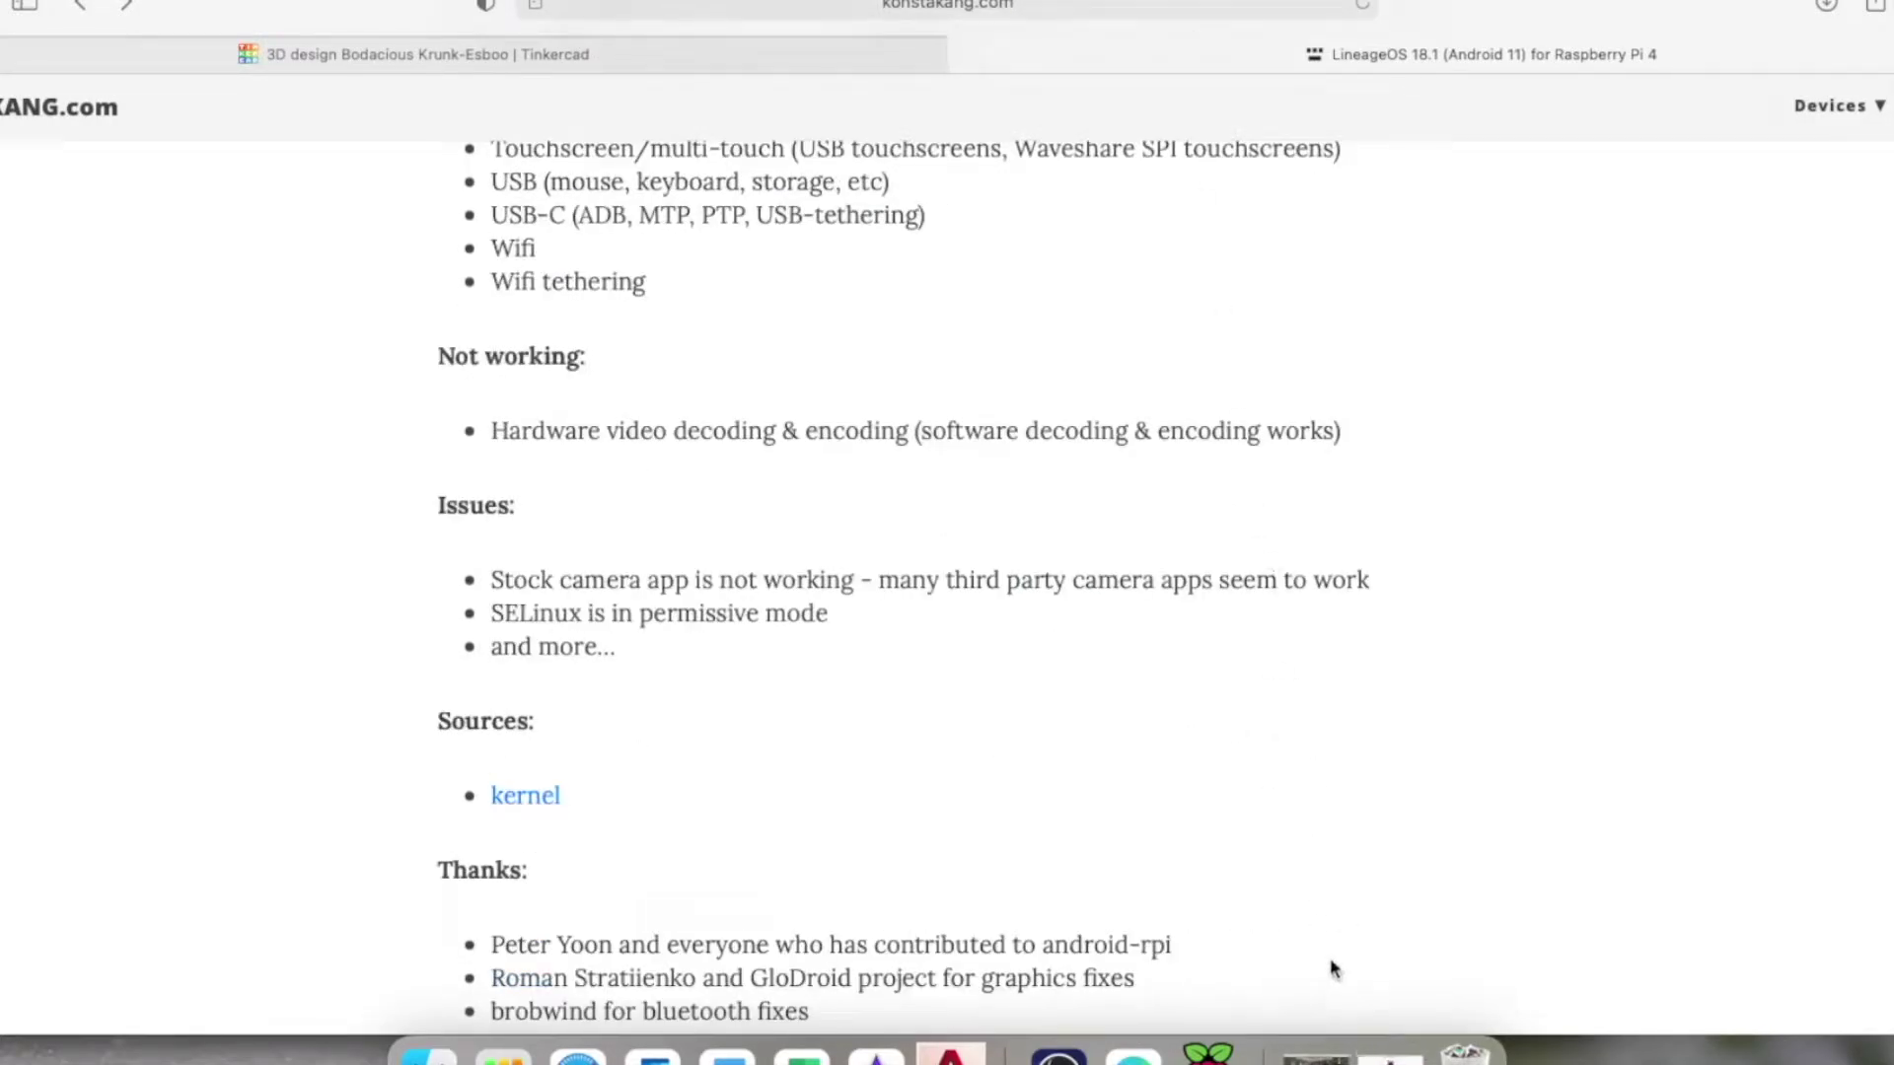
{"action": "left_click", "coordinate": [1391, 1053]}
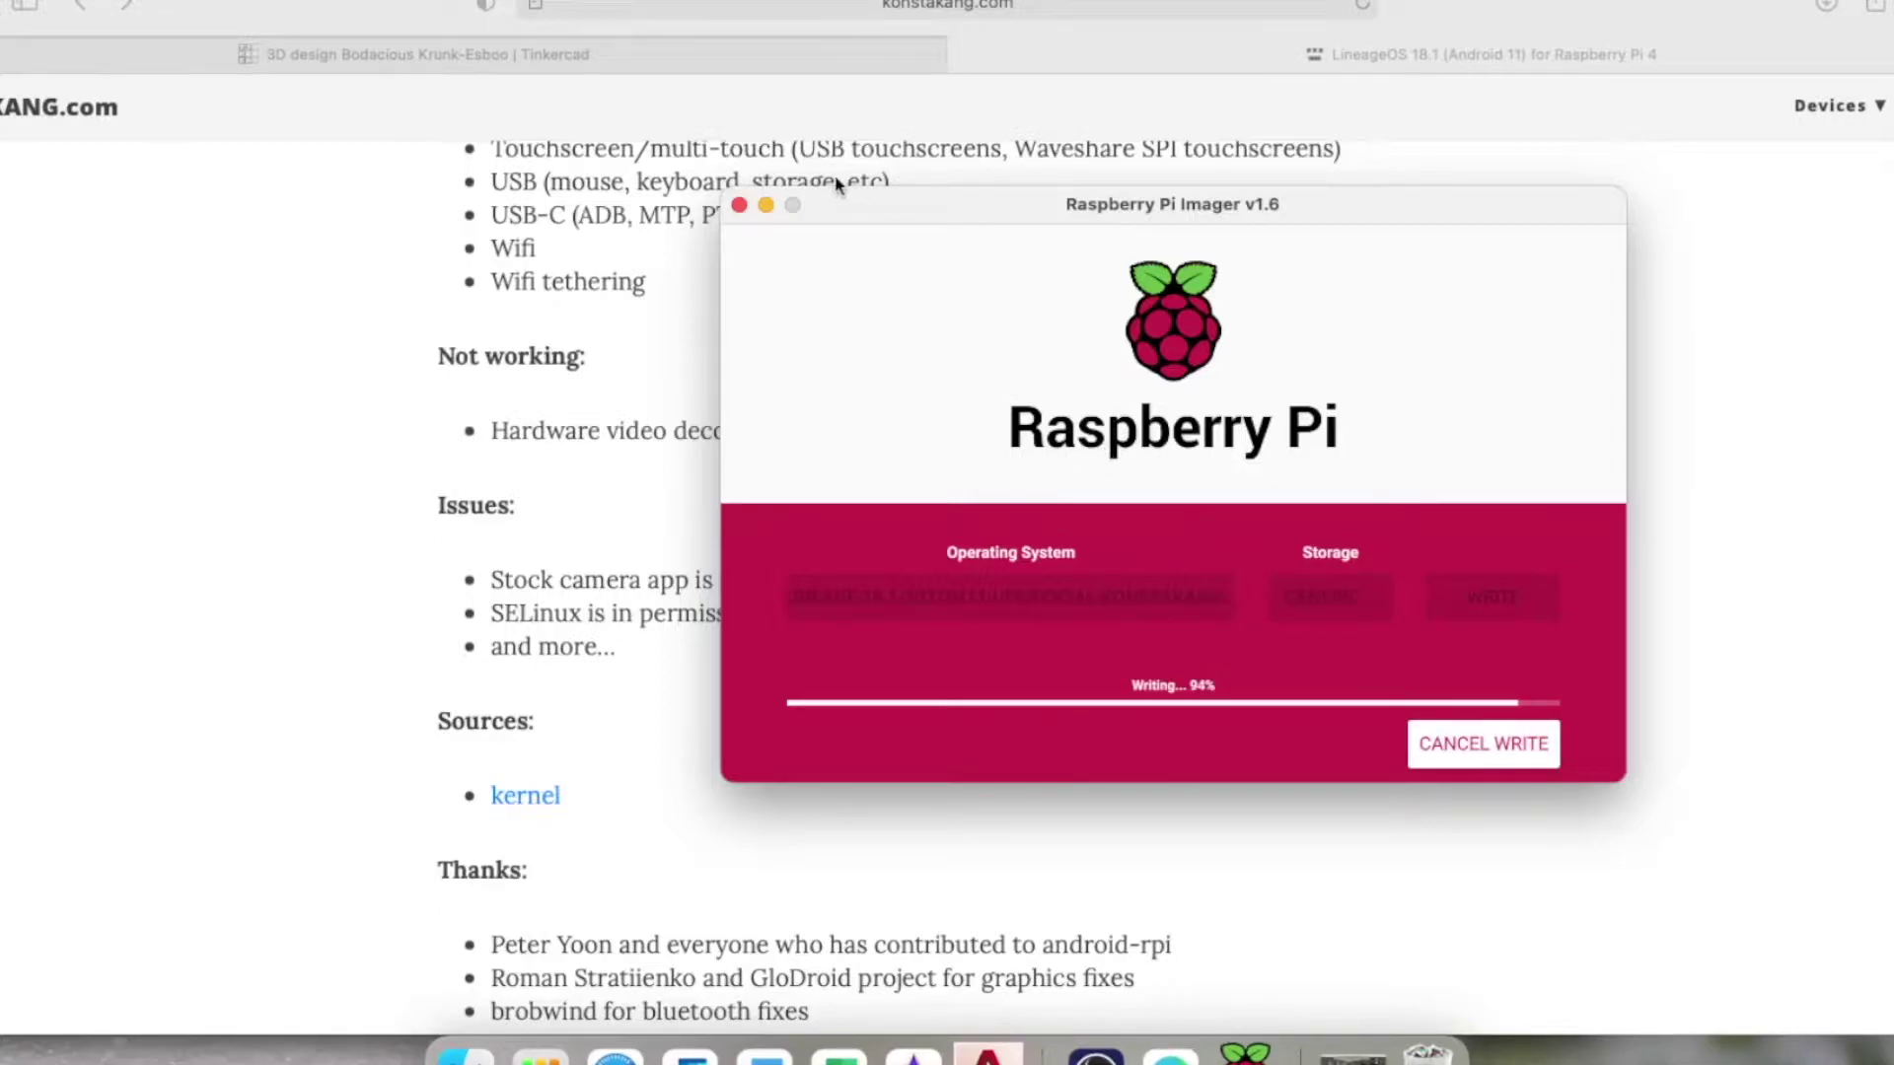
Step: Minimize Raspberry Pi Imager once the write shows 94%
{"action": "left_click", "coordinate": [767, 207]}
Step: Download open_gapps-arm-11.0-pico-20210130-TEST.zip from the 20210130 test folder, then return to the LineageOS page
{"action": "scroll", "coordinate": [850, 631], "scroll_direction": "down", "scroll_amount": 1}
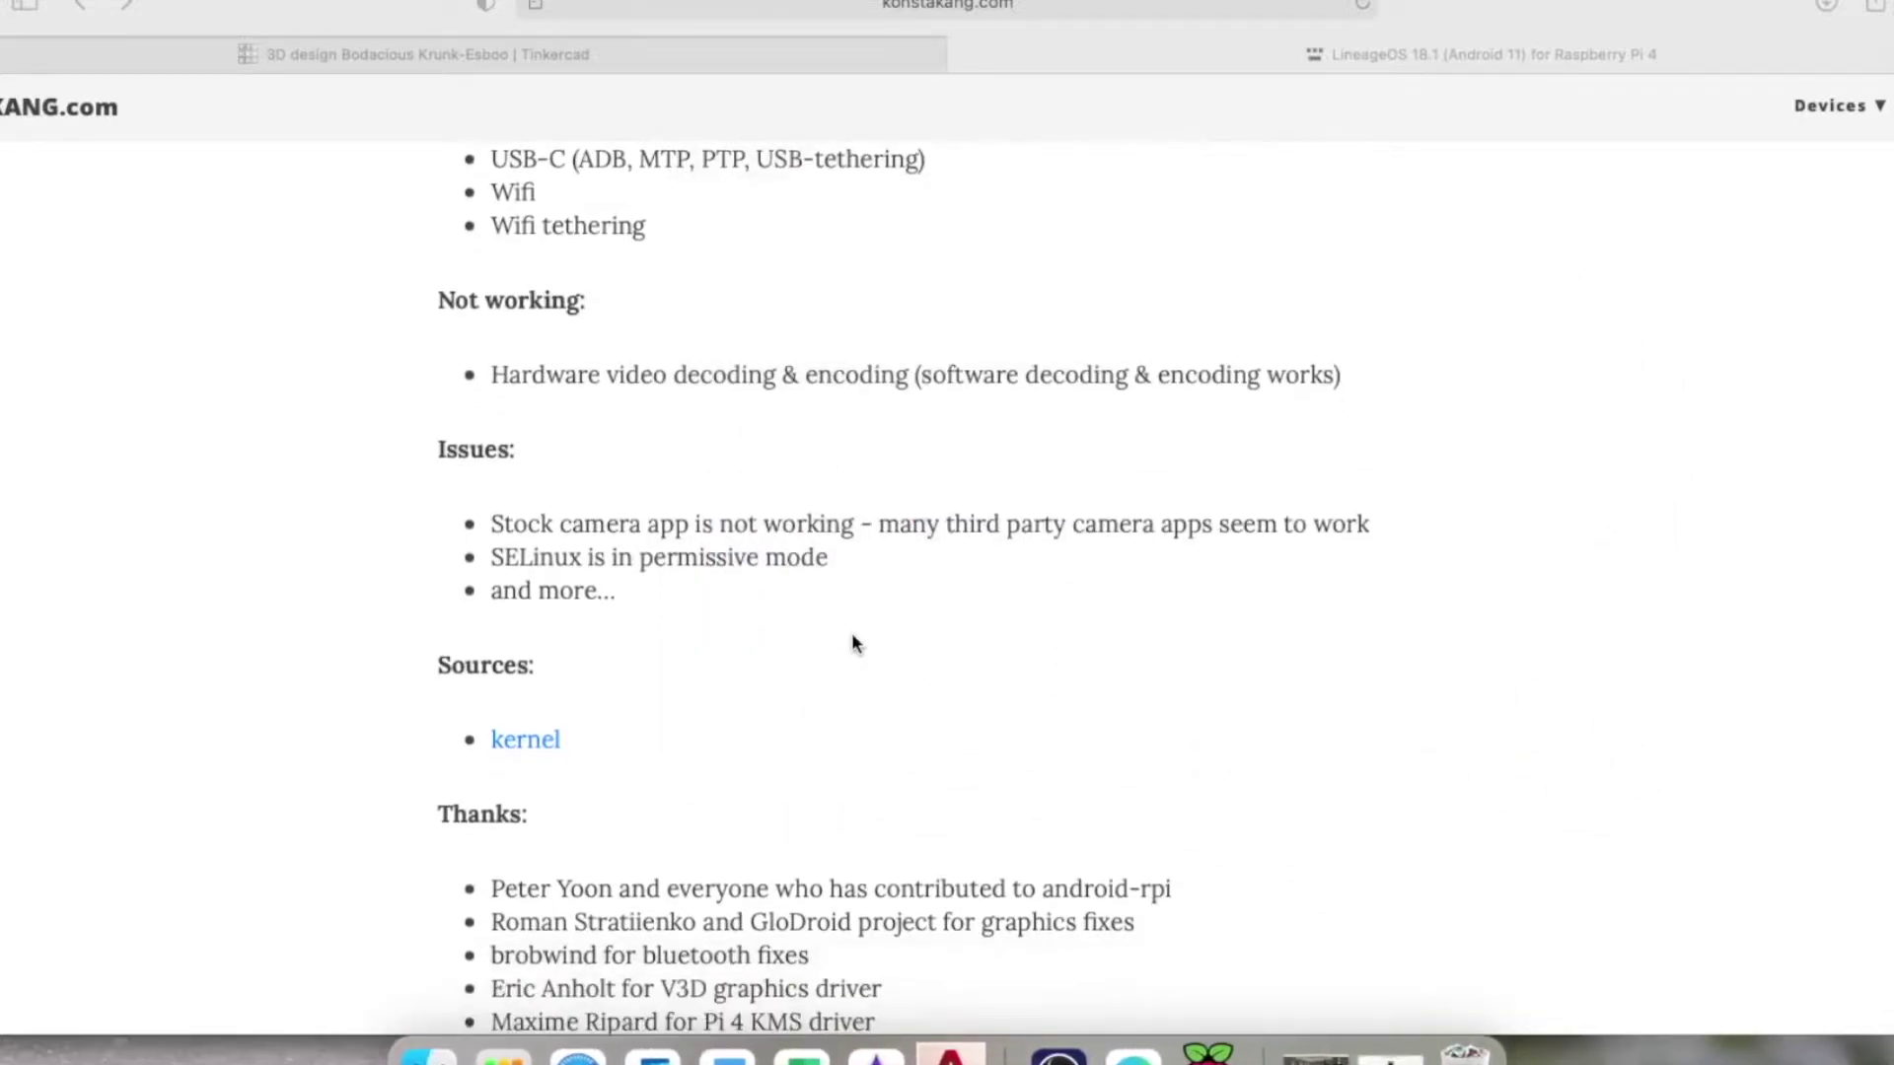
{"action": "scroll", "coordinate": [858, 636], "scroll_direction": "up", "scroll_amount": 2}
{"action": "scroll", "coordinate": [858, 637], "scroll_direction": "down", "scroll_amount": 15}
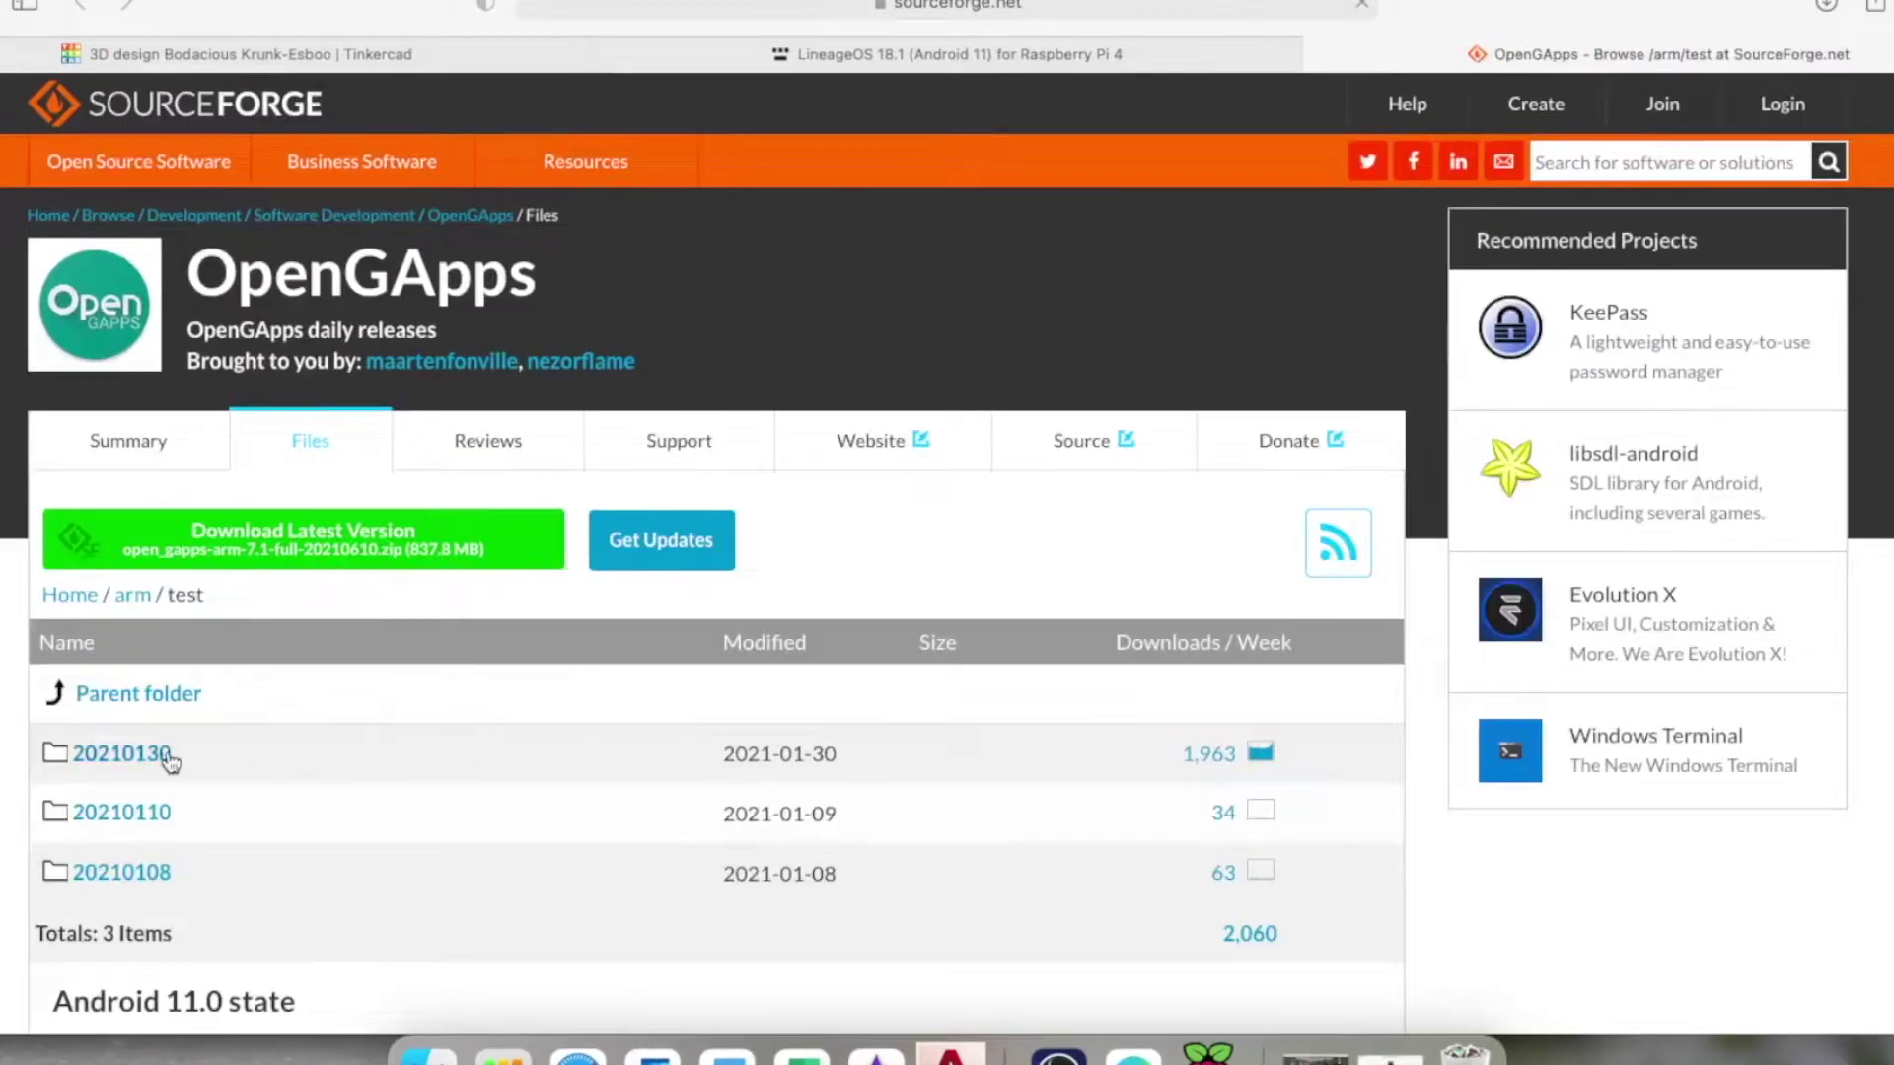
{"action": "left_click", "coordinate": [163, 755]}
{"action": "scroll", "coordinate": [489, 749], "scroll_direction": "down", "scroll_amount": 3}
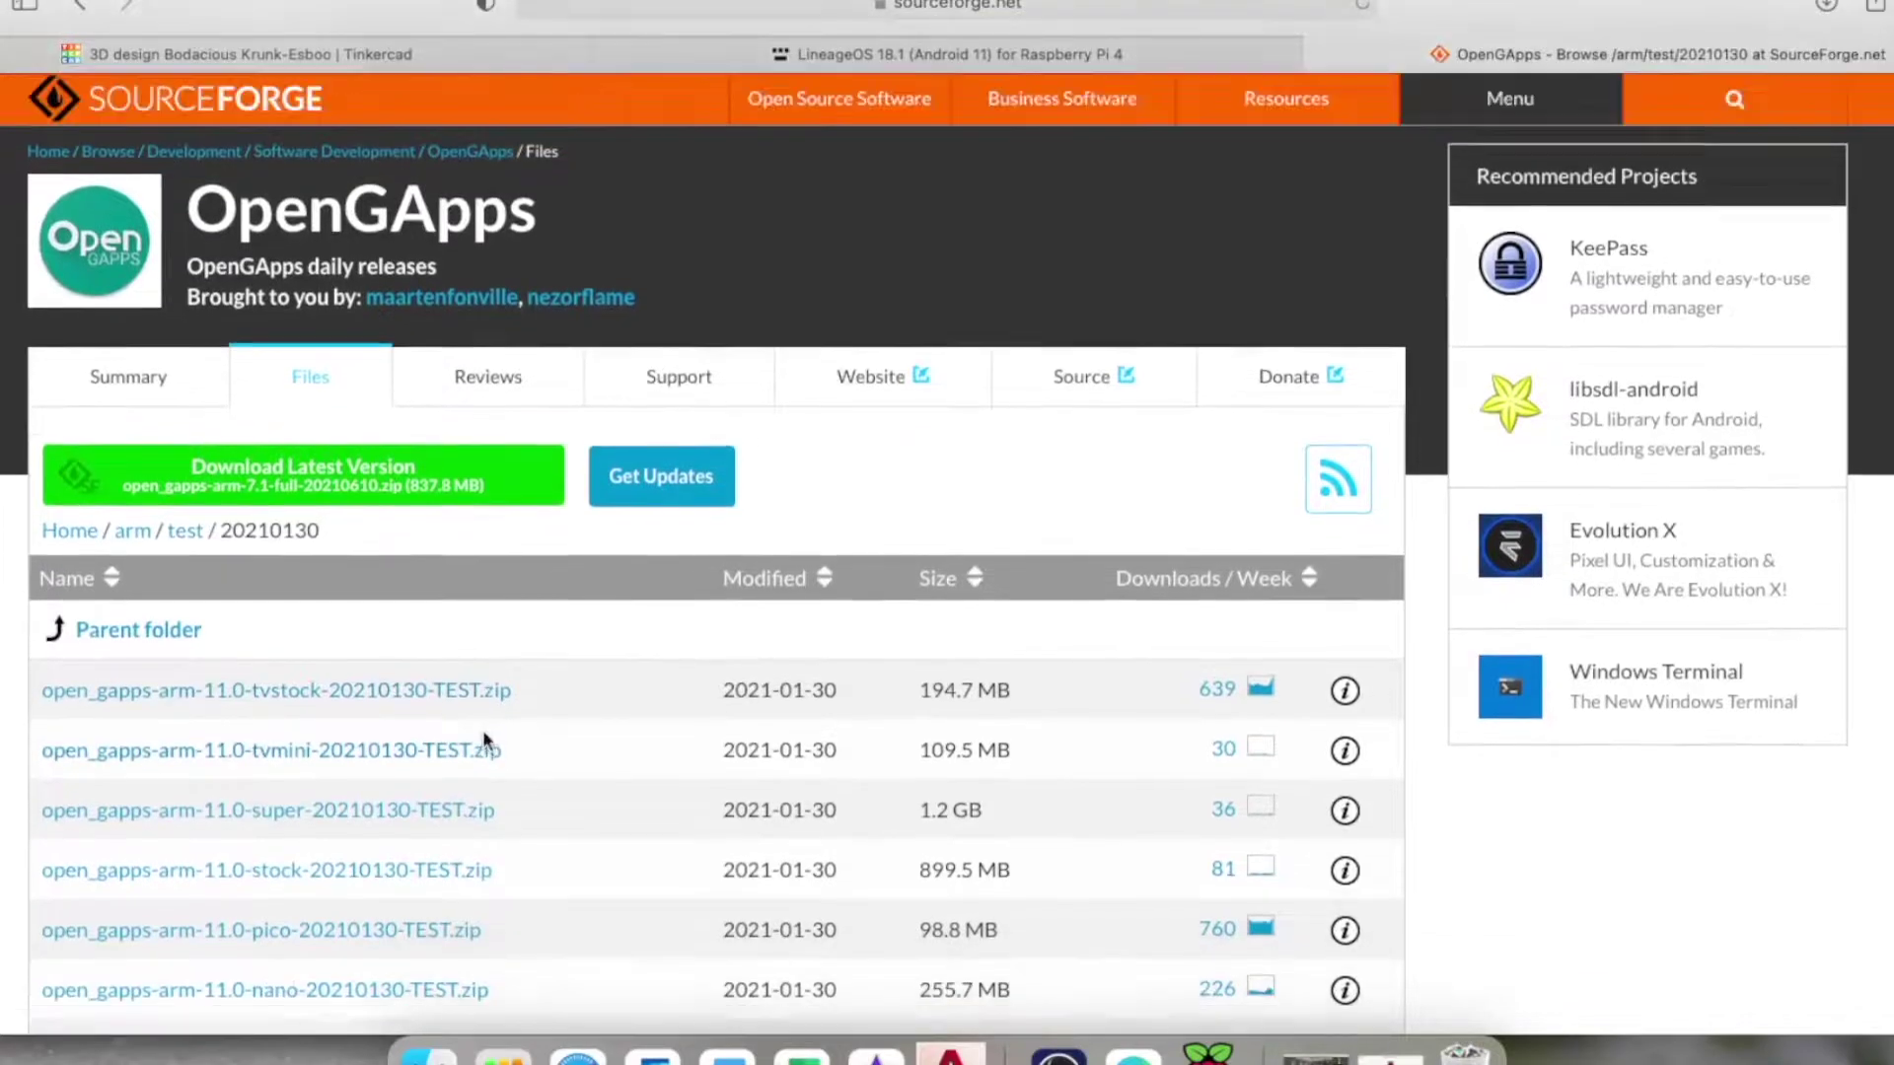
{"action": "left_click", "coordinate": [383, 826]}
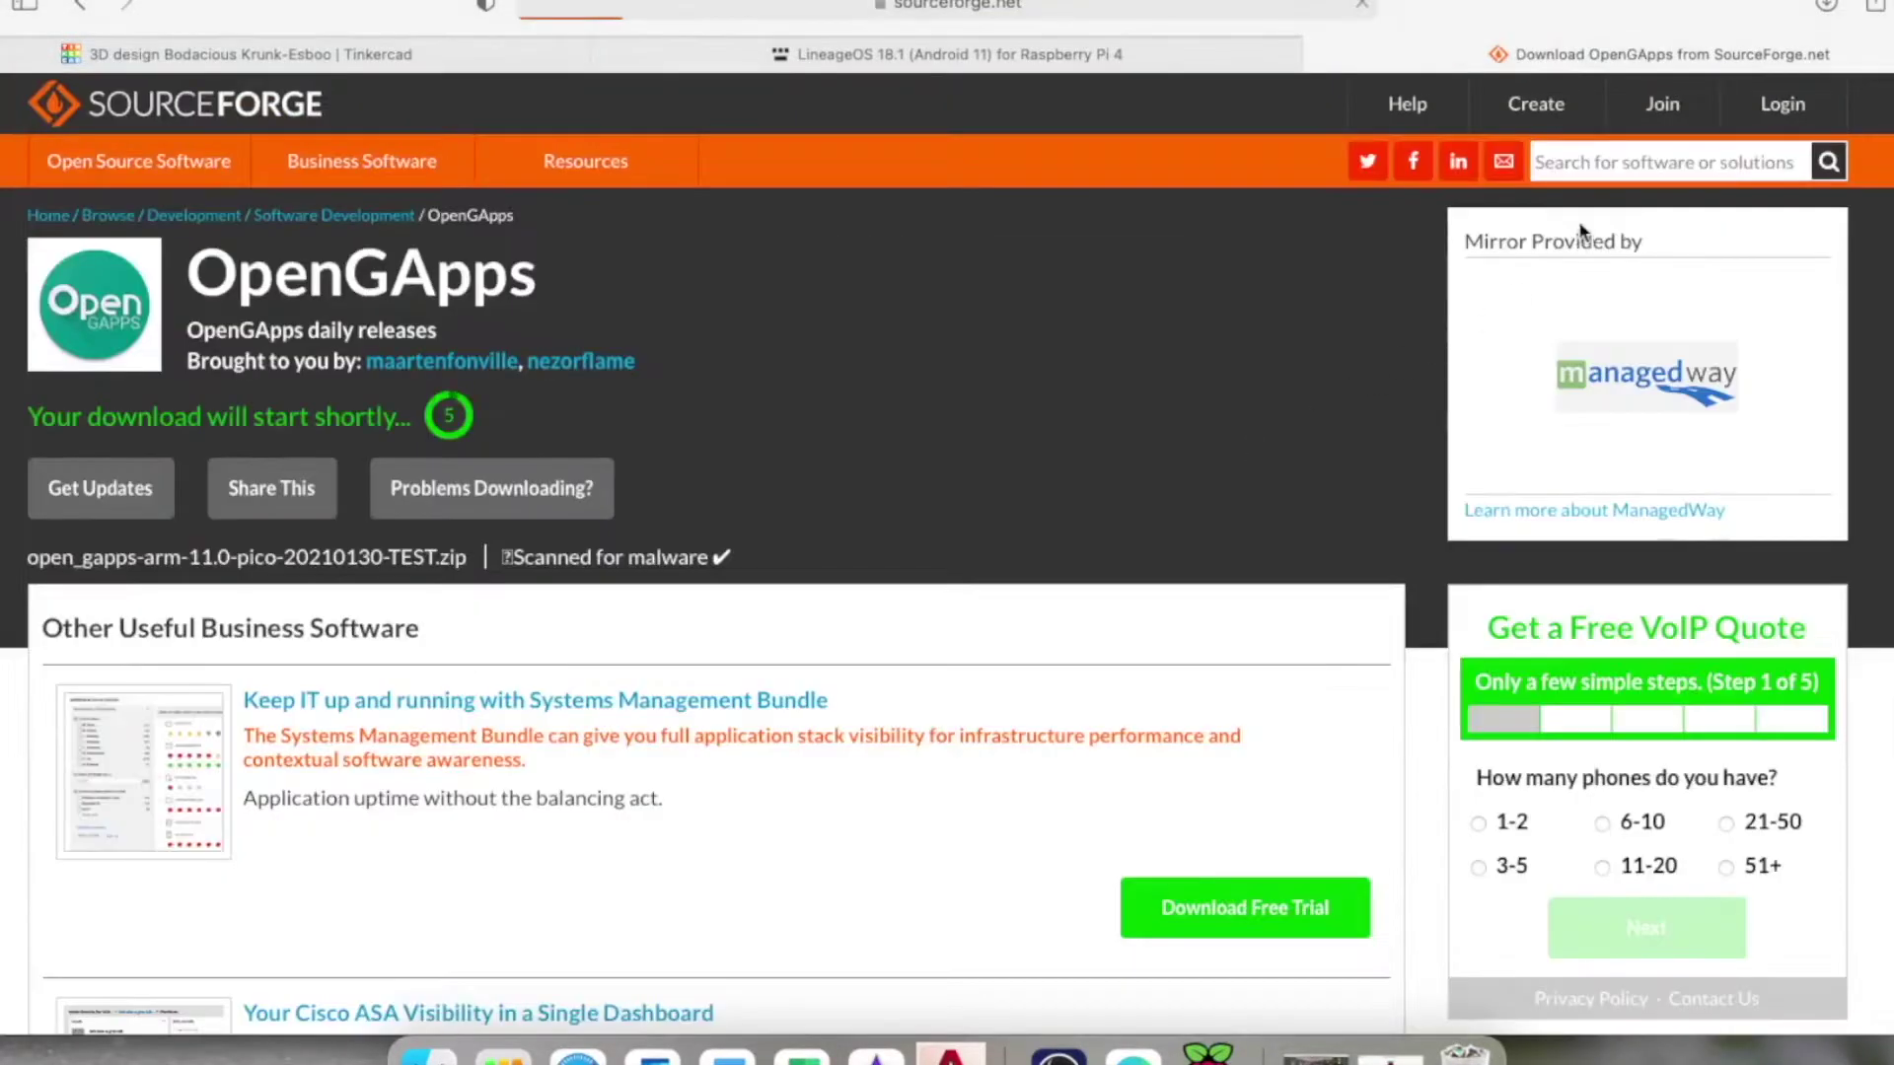
{"action": "left_click", "coordinate": [1317, 58]}
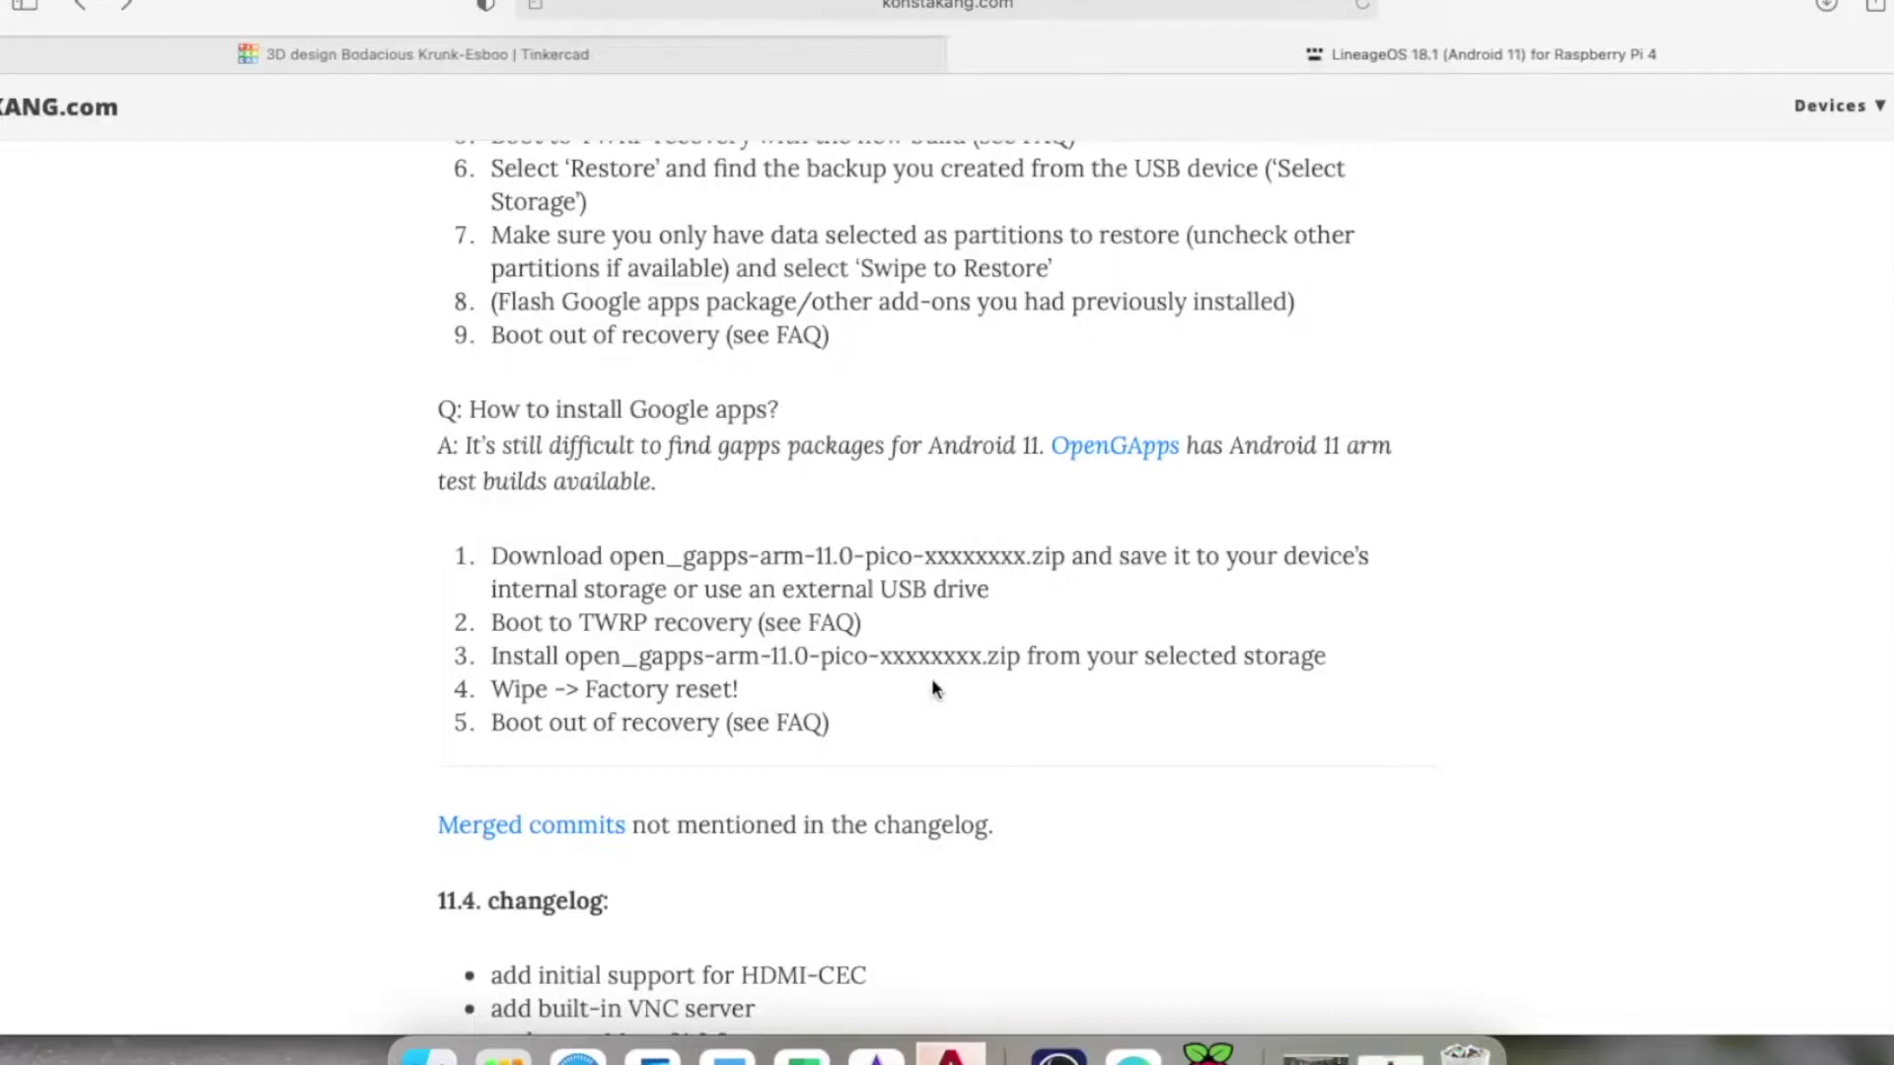
Step: Highlight the #dtoverlay=android-sdcard and dtoverlay=android-usb lines in the USB-boot FAQ
{"action": "scroll", "coordinate": [906, 699], "scroll_direction": "up", "scroll_amount": 10}
{"action": "scroll", "coordinate": [608, 671], "scroll_direction": "down", "scroll_amount": 10}
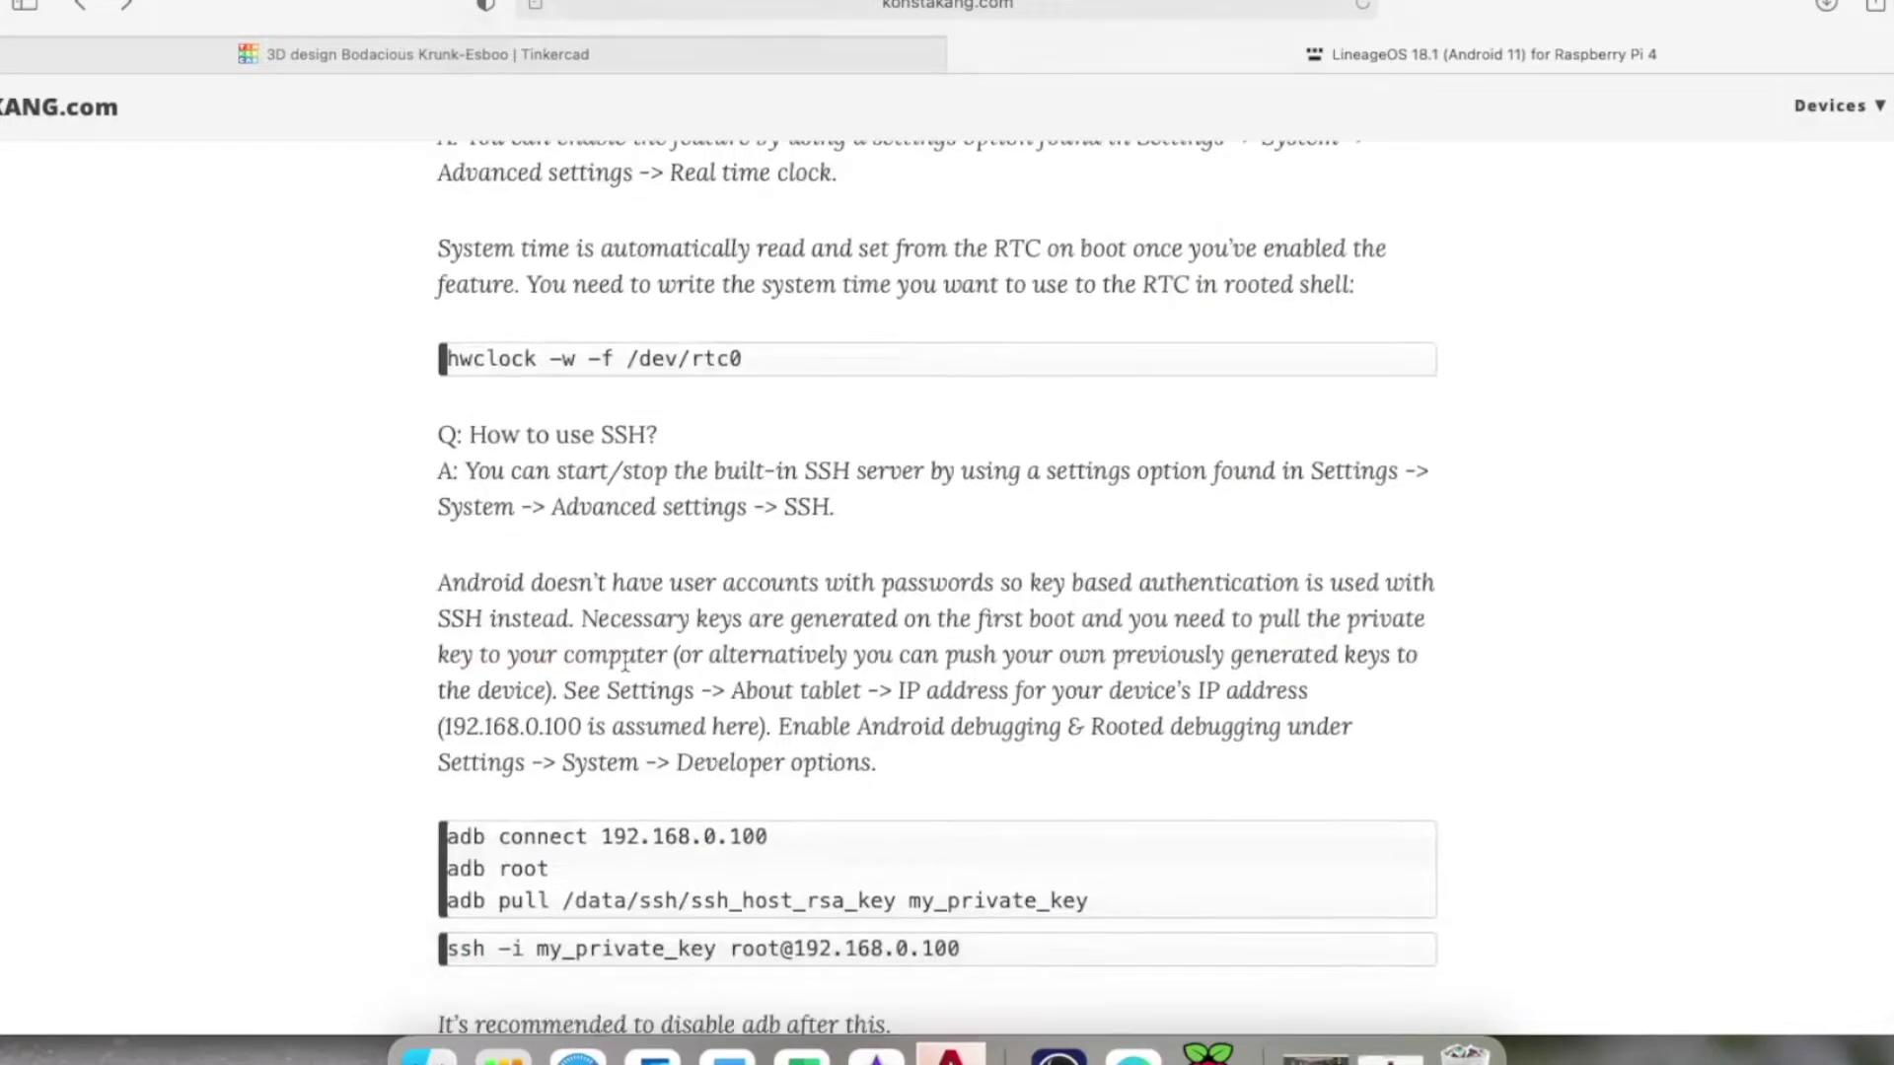
{"action": "scroll", "coordinate": [625, 668], "scroll_direction": "up", "scroll_amount": 10}
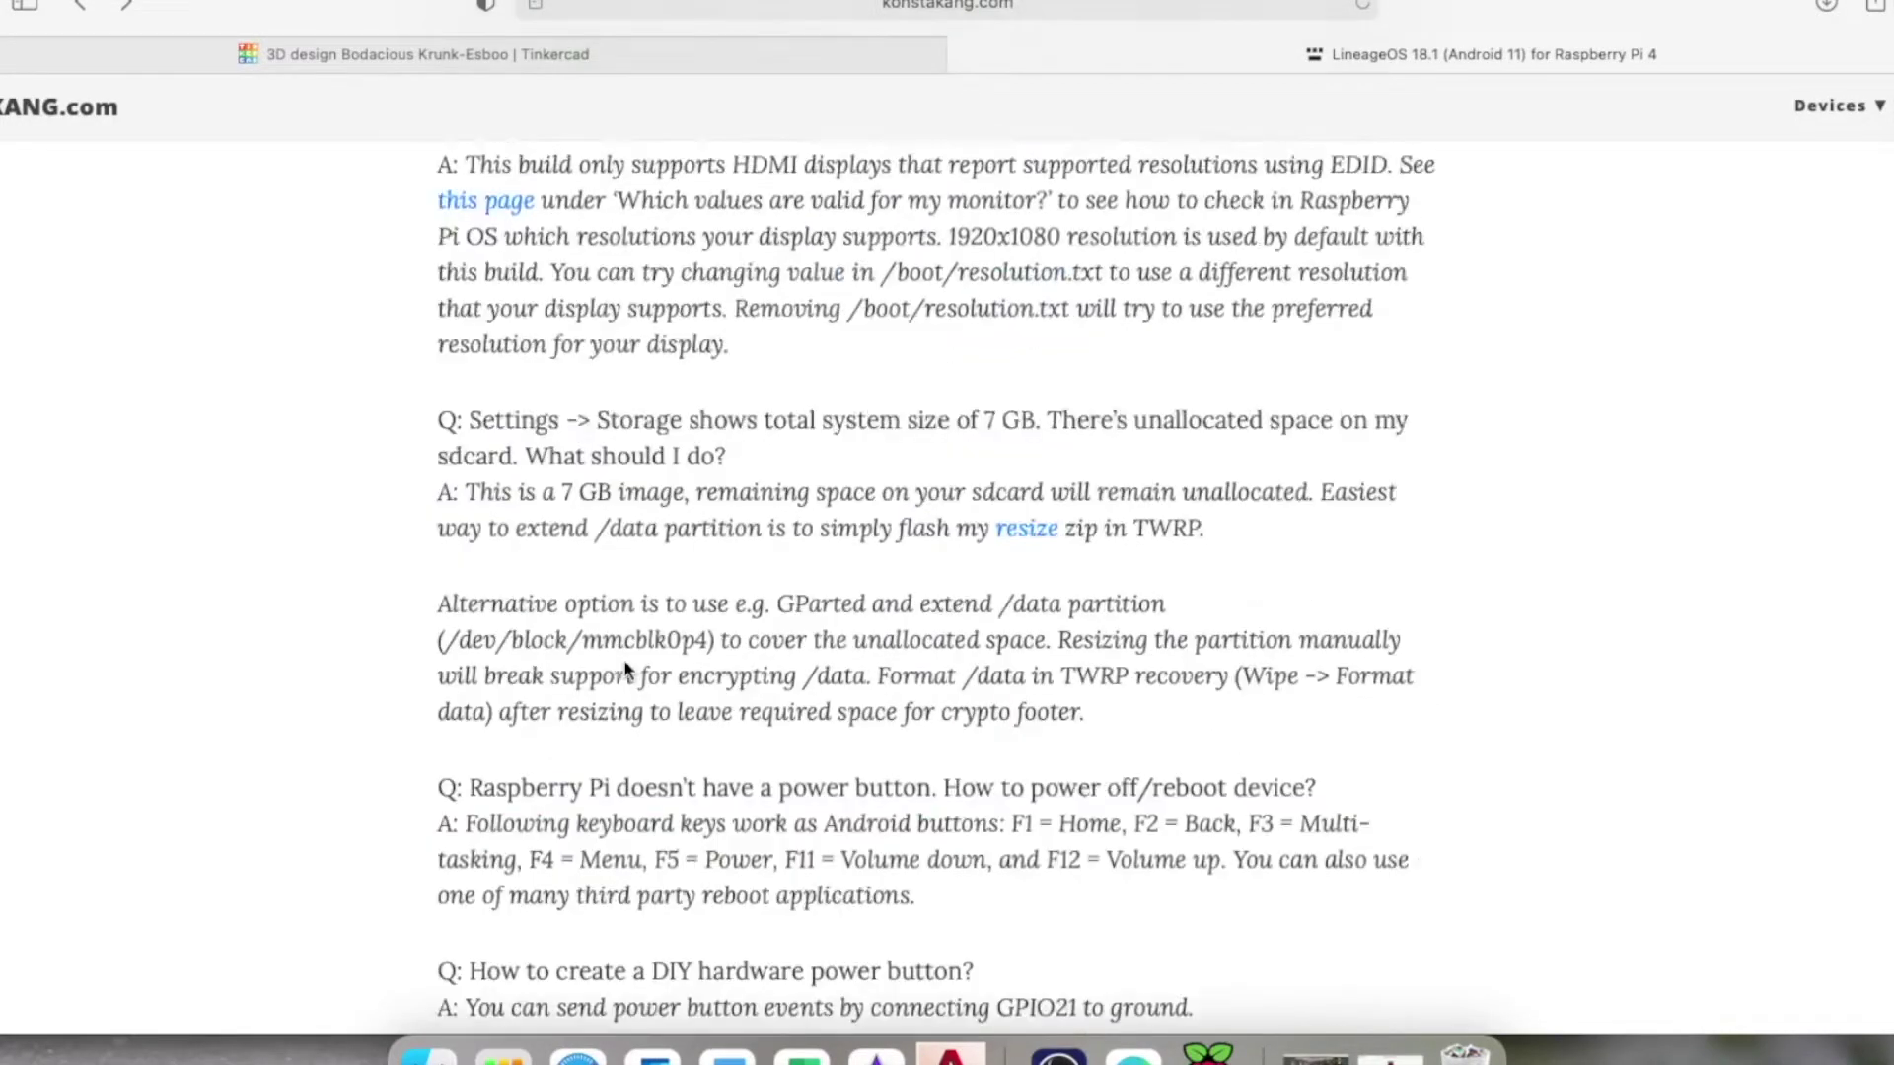
{"action": "scroll", "coordinate": [624, 663], "scroll_direction": "up", "scroll_amount": 5}
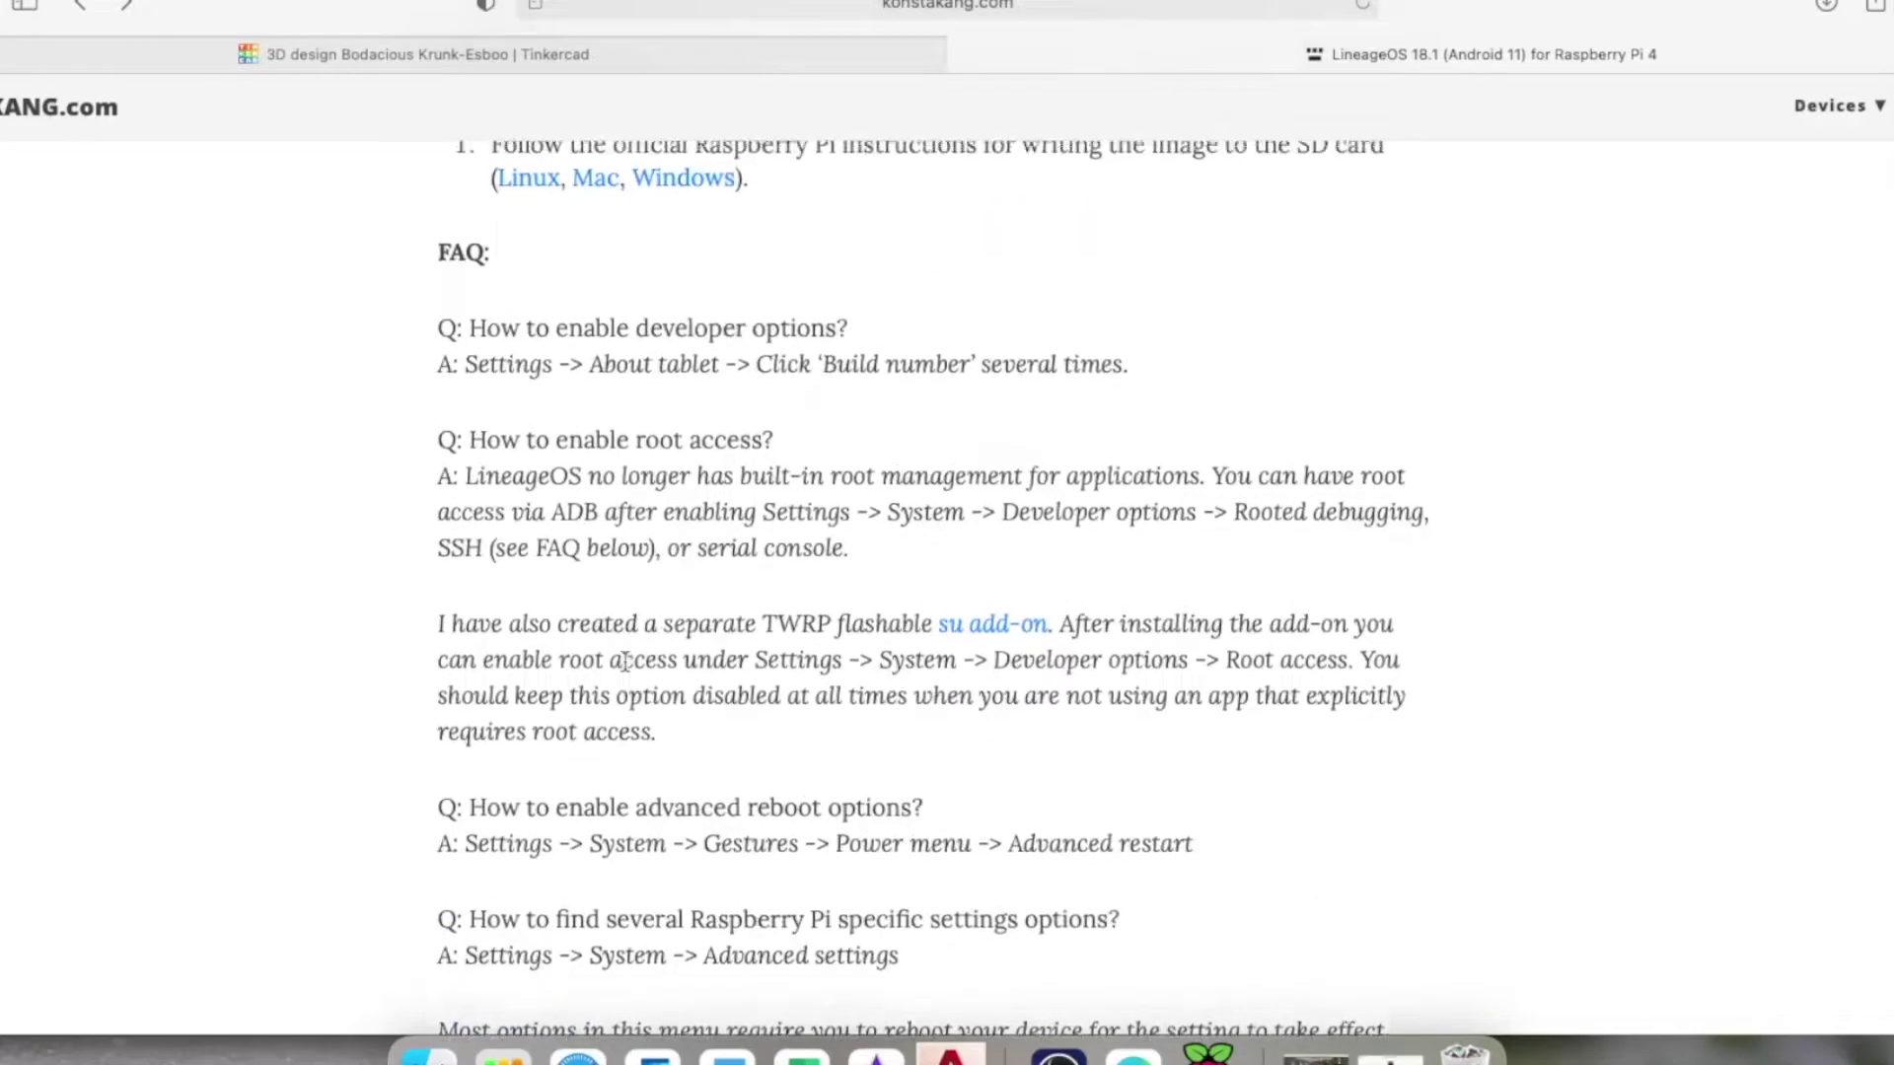
{"action": "scroll", "coordinate": [671, 648], "scroll_direction": "down", "scroll_amount": 15}
{"action": "scroll", "coordinate": [675, 659], "scroll_direction": "down", "scroll_amount": 15}
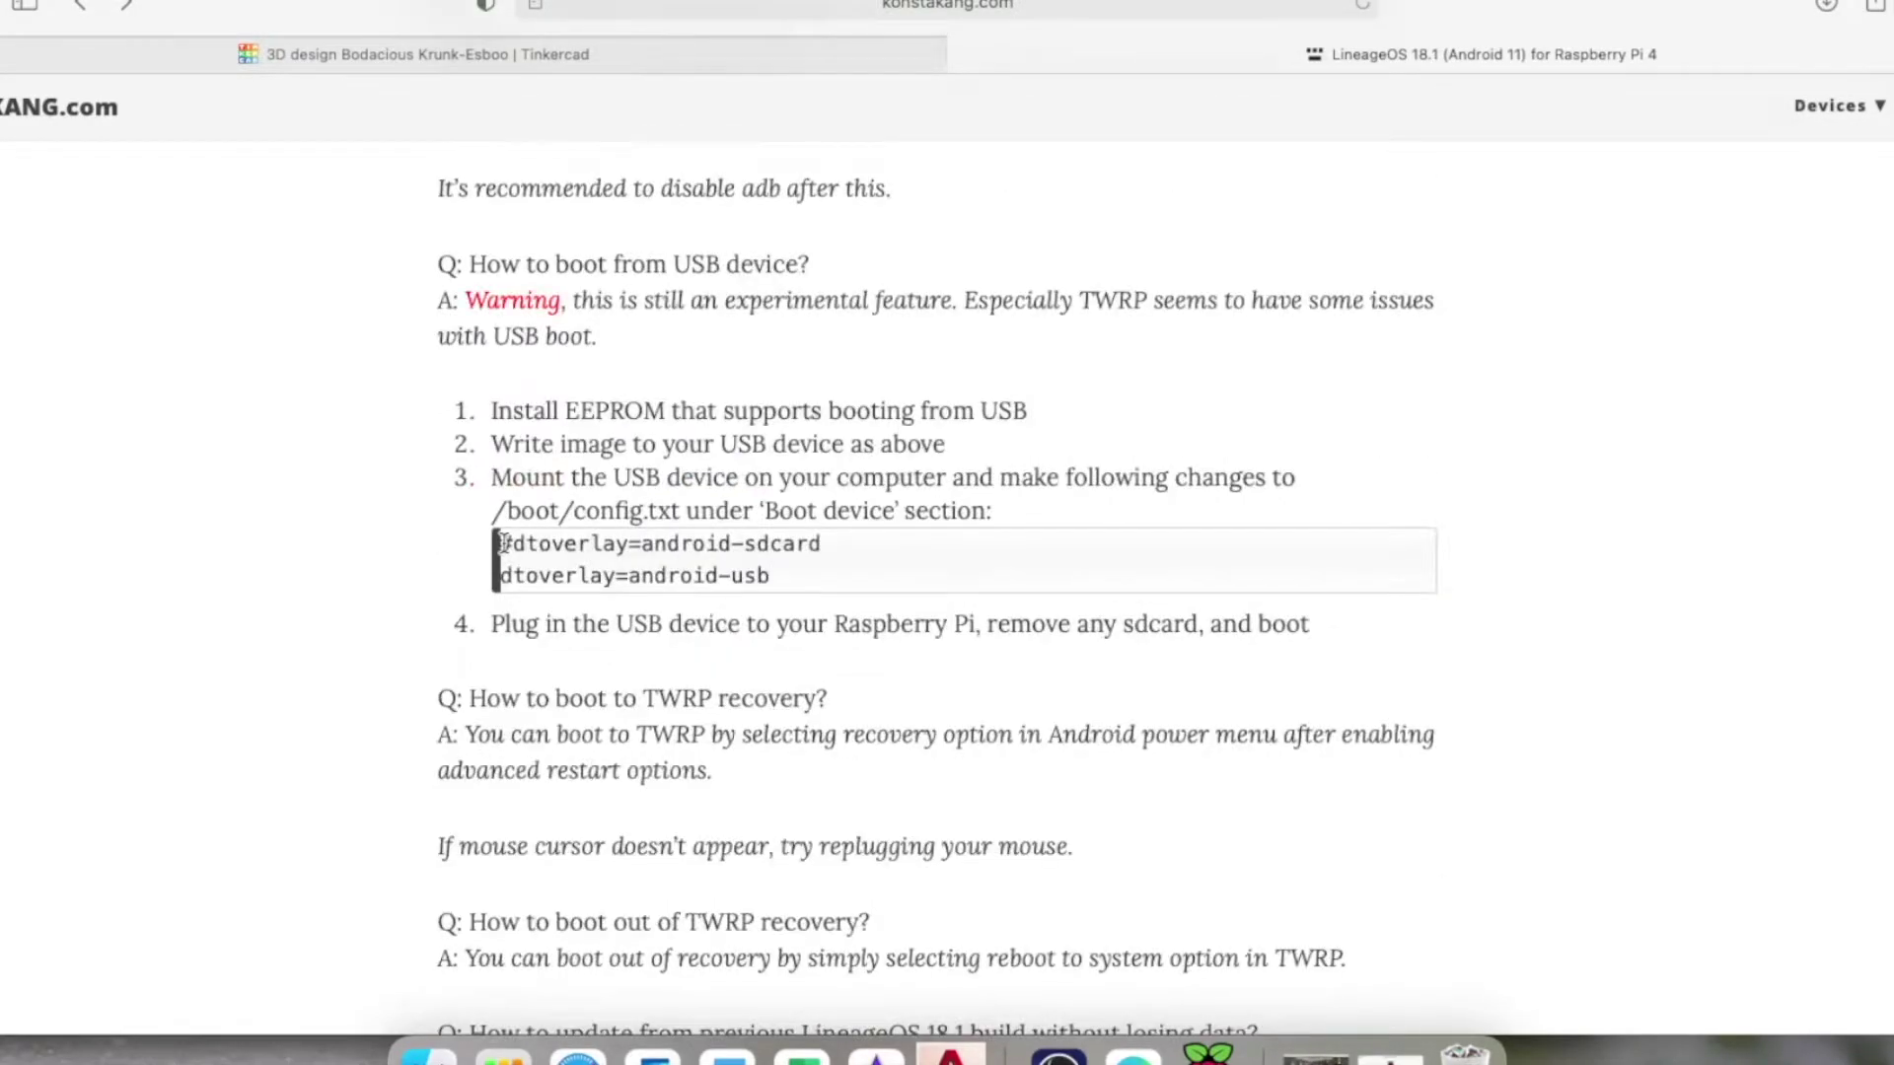
{"action": "left_click_drag", "start_coordinate": [503, 543], "coordinate": [834, 553]}
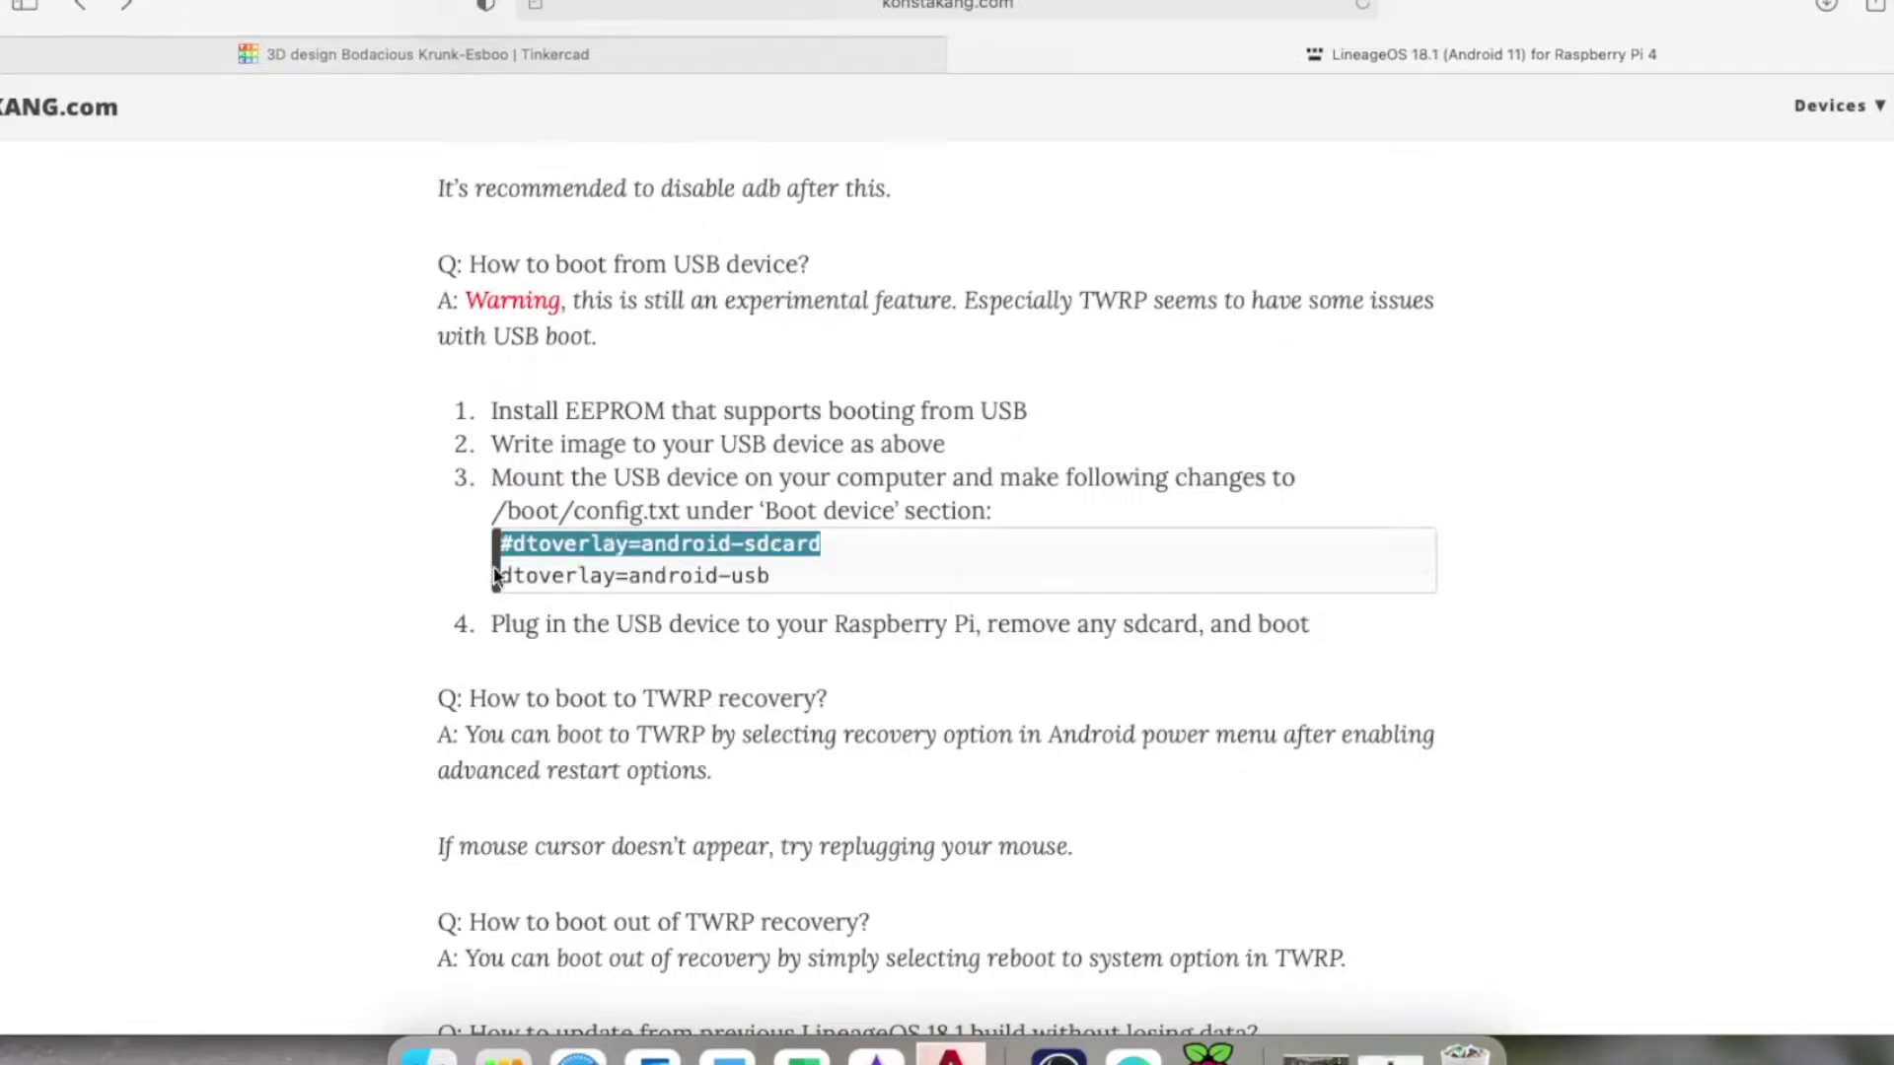
{"action": "left_click_drag", "start_coordinate": [513, 577], "coordinate": [775, 577]}
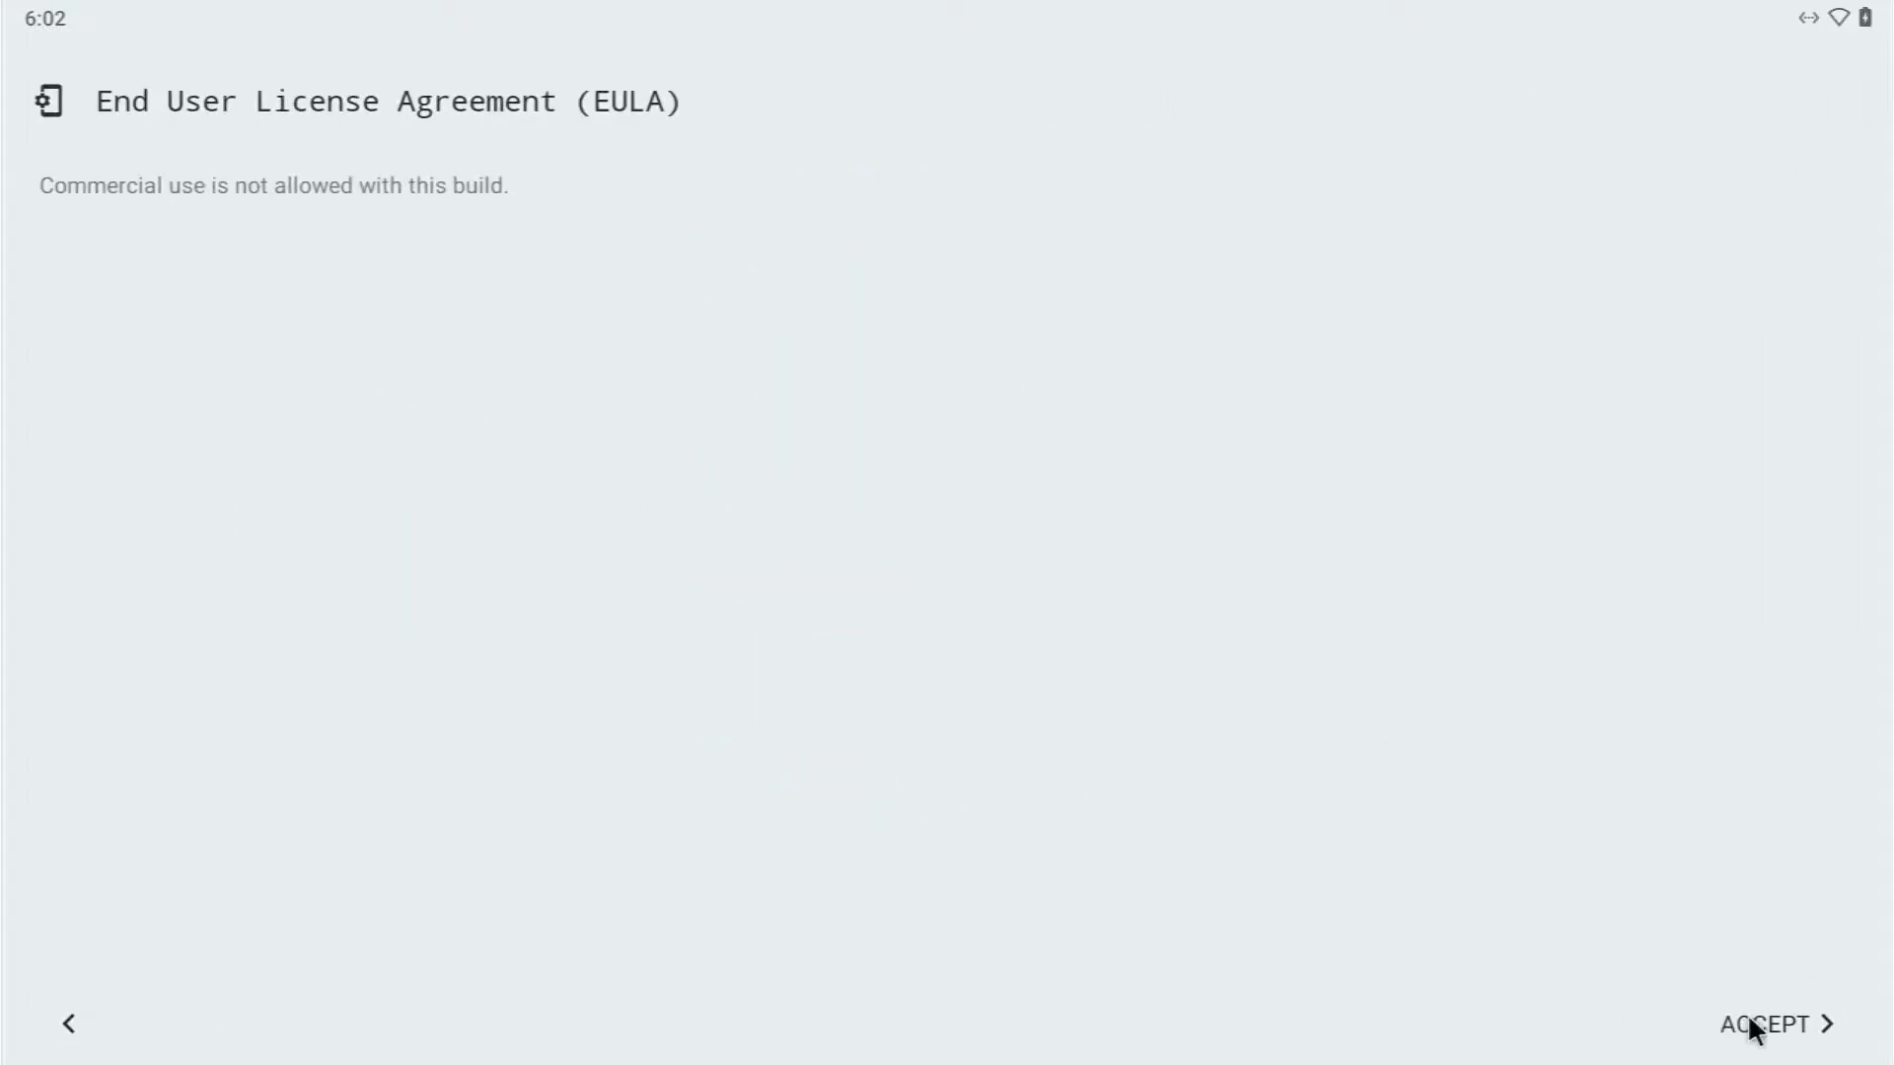
Step: Accept the license, keep English (United States), disable diagnostic sharing, and skip screen lock and backup restore
{"action": "left_click", "coordinate": [1750, 1019]}
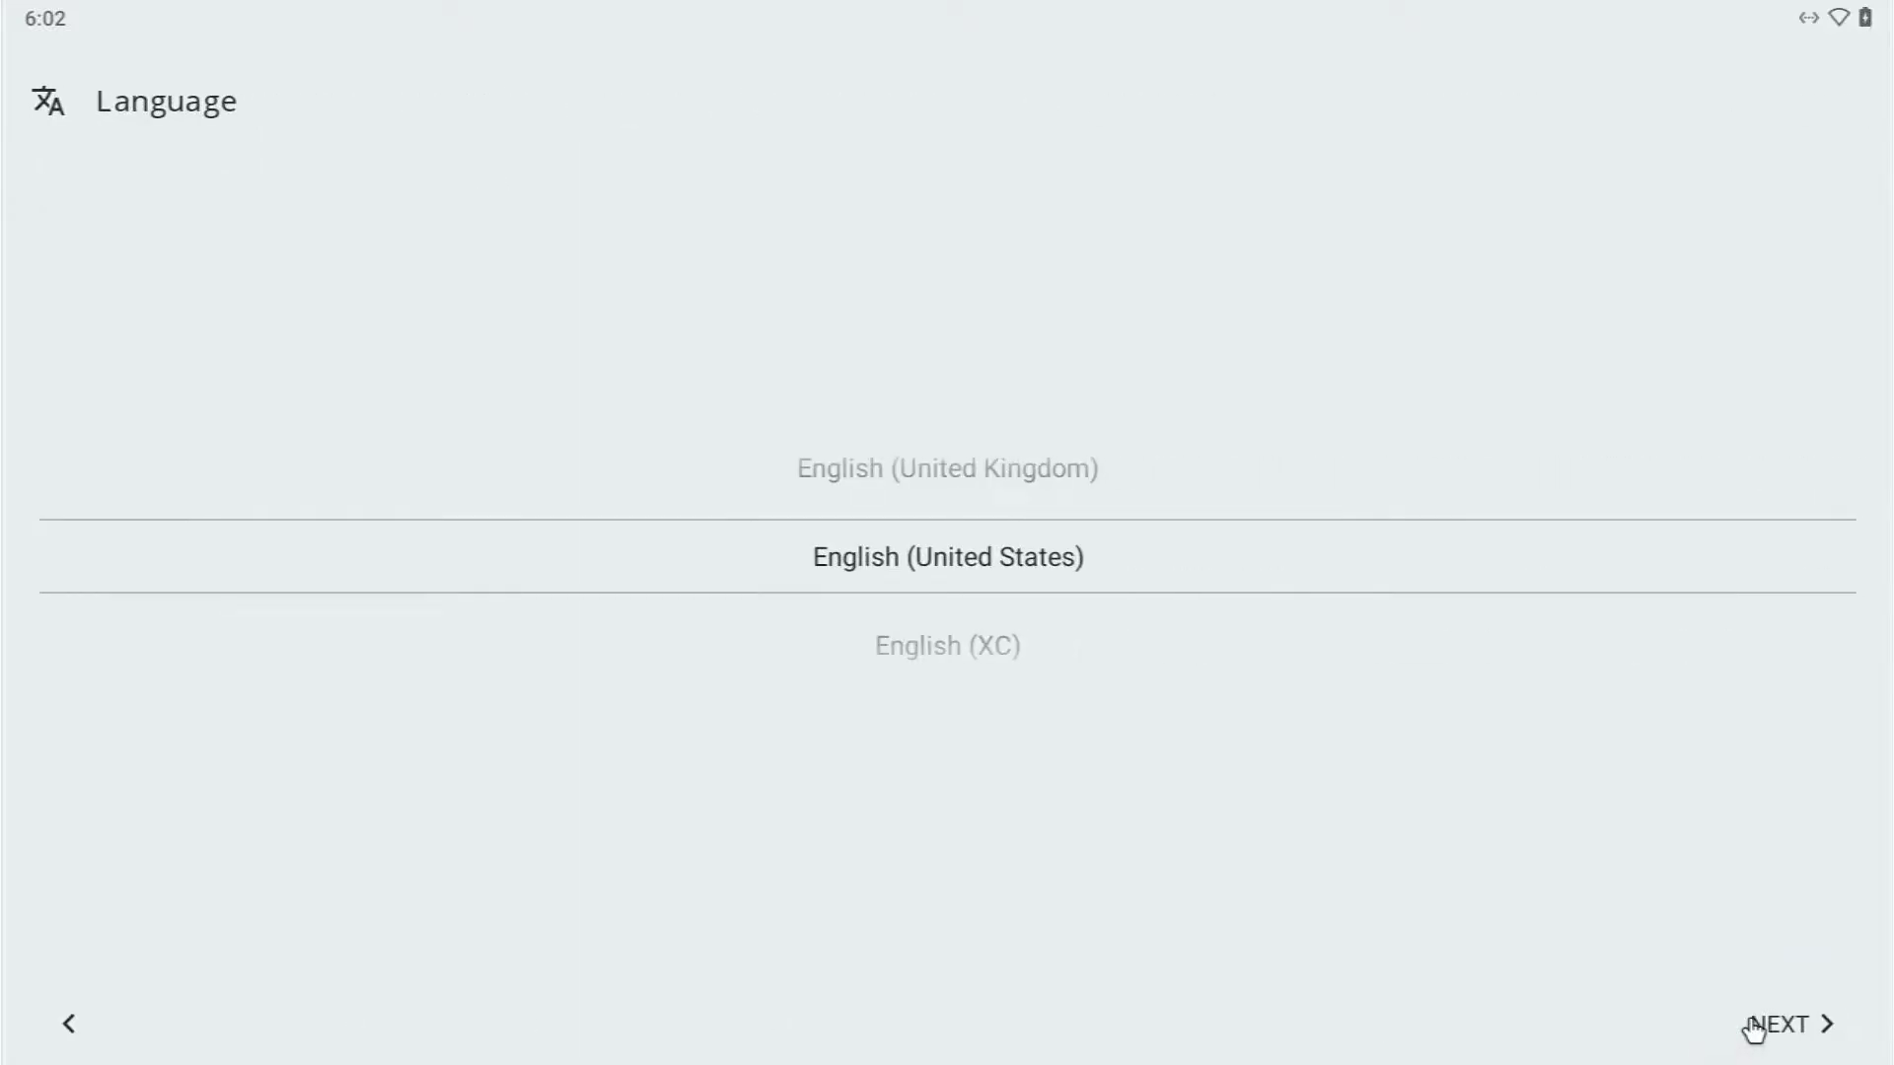
{"action": "left_click", "coordinate": [1752, 1026]}
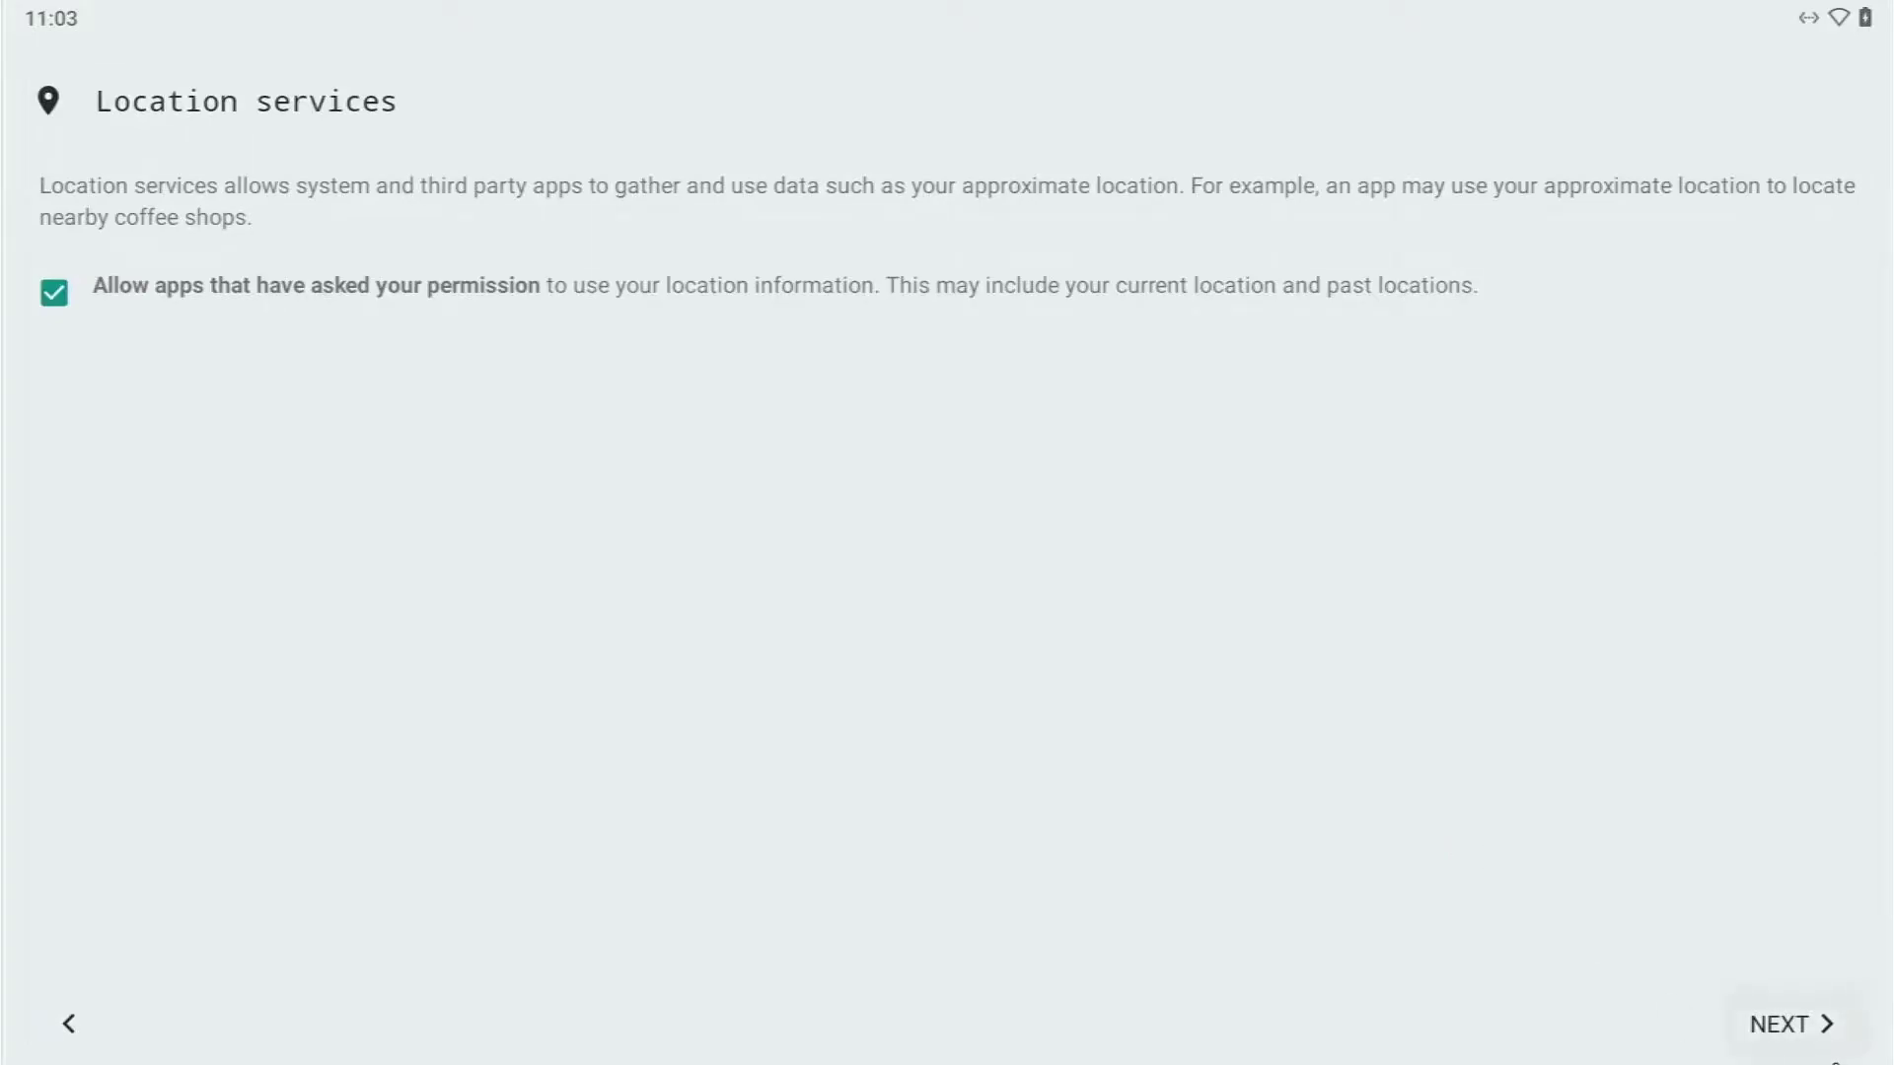
{"action": "left_click", "coordinate": [1825, 1053]}
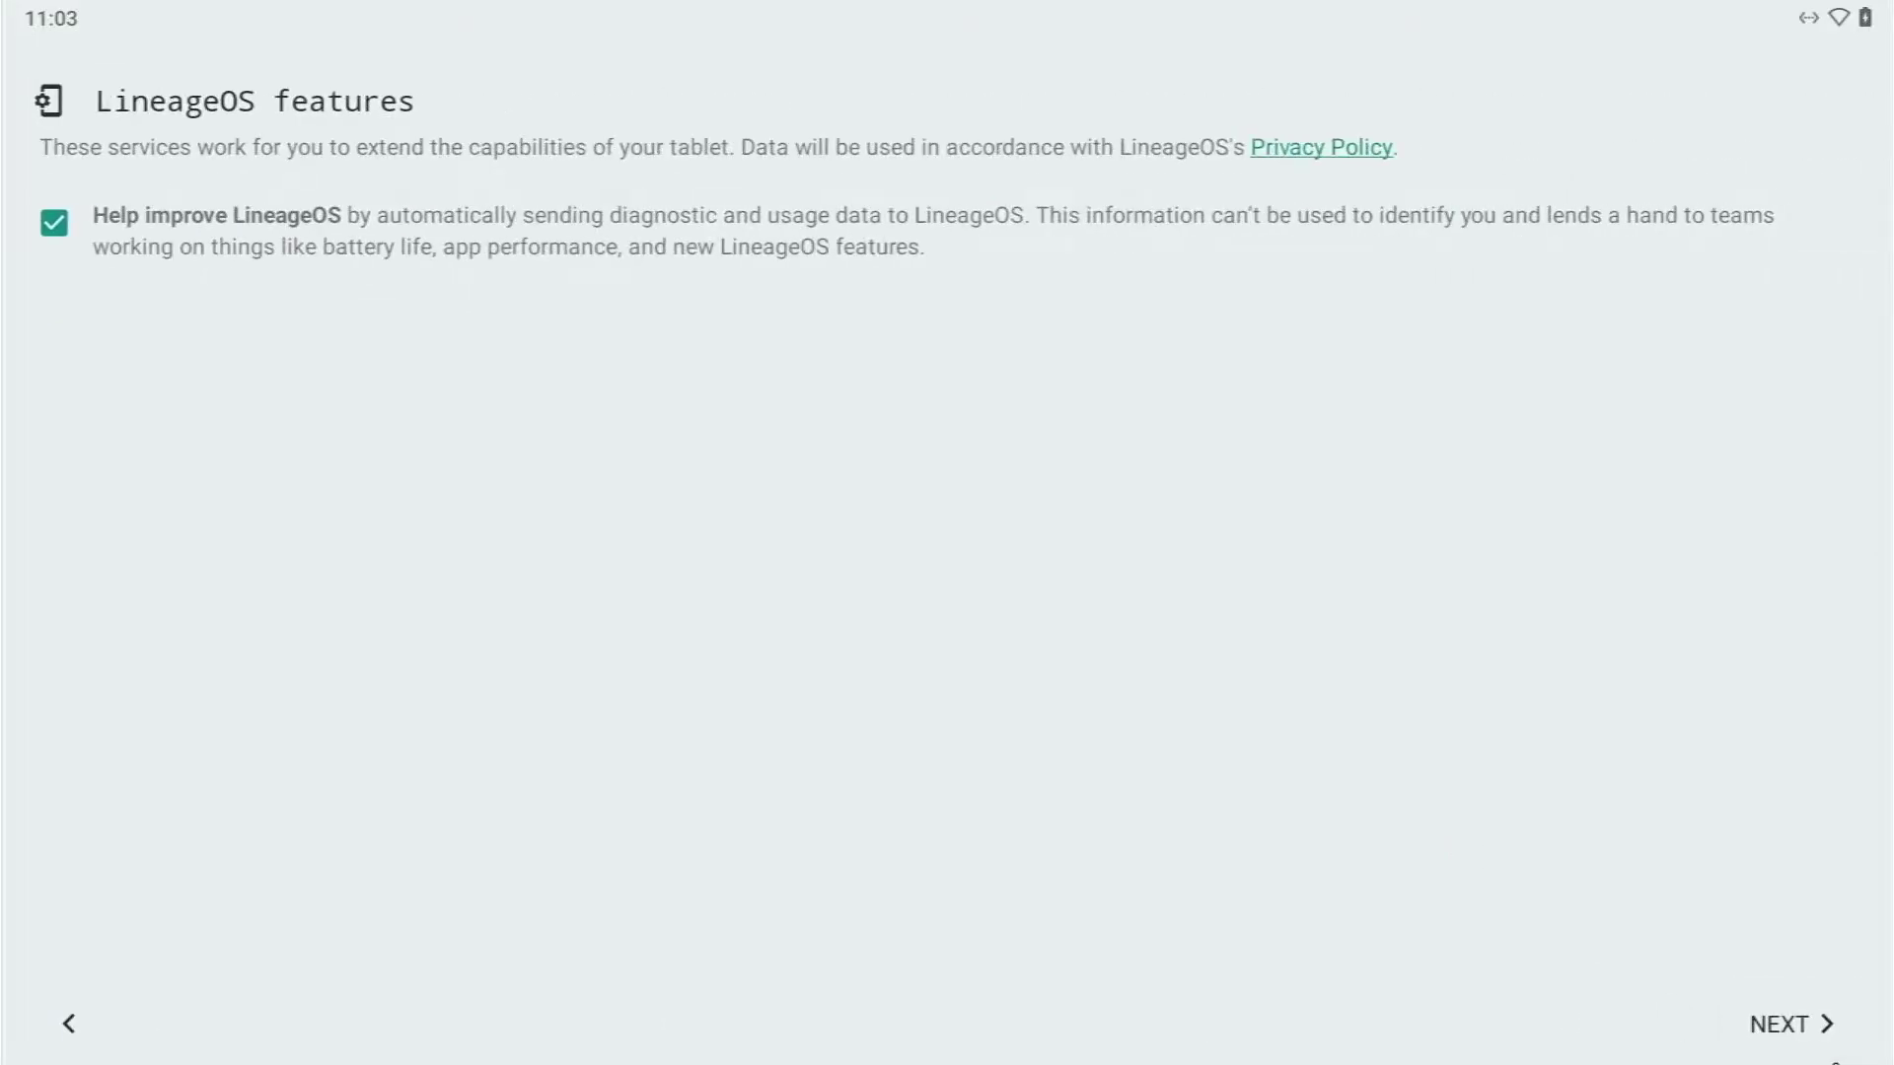
{"action": "left_click", "coordinate": [340, 207]}
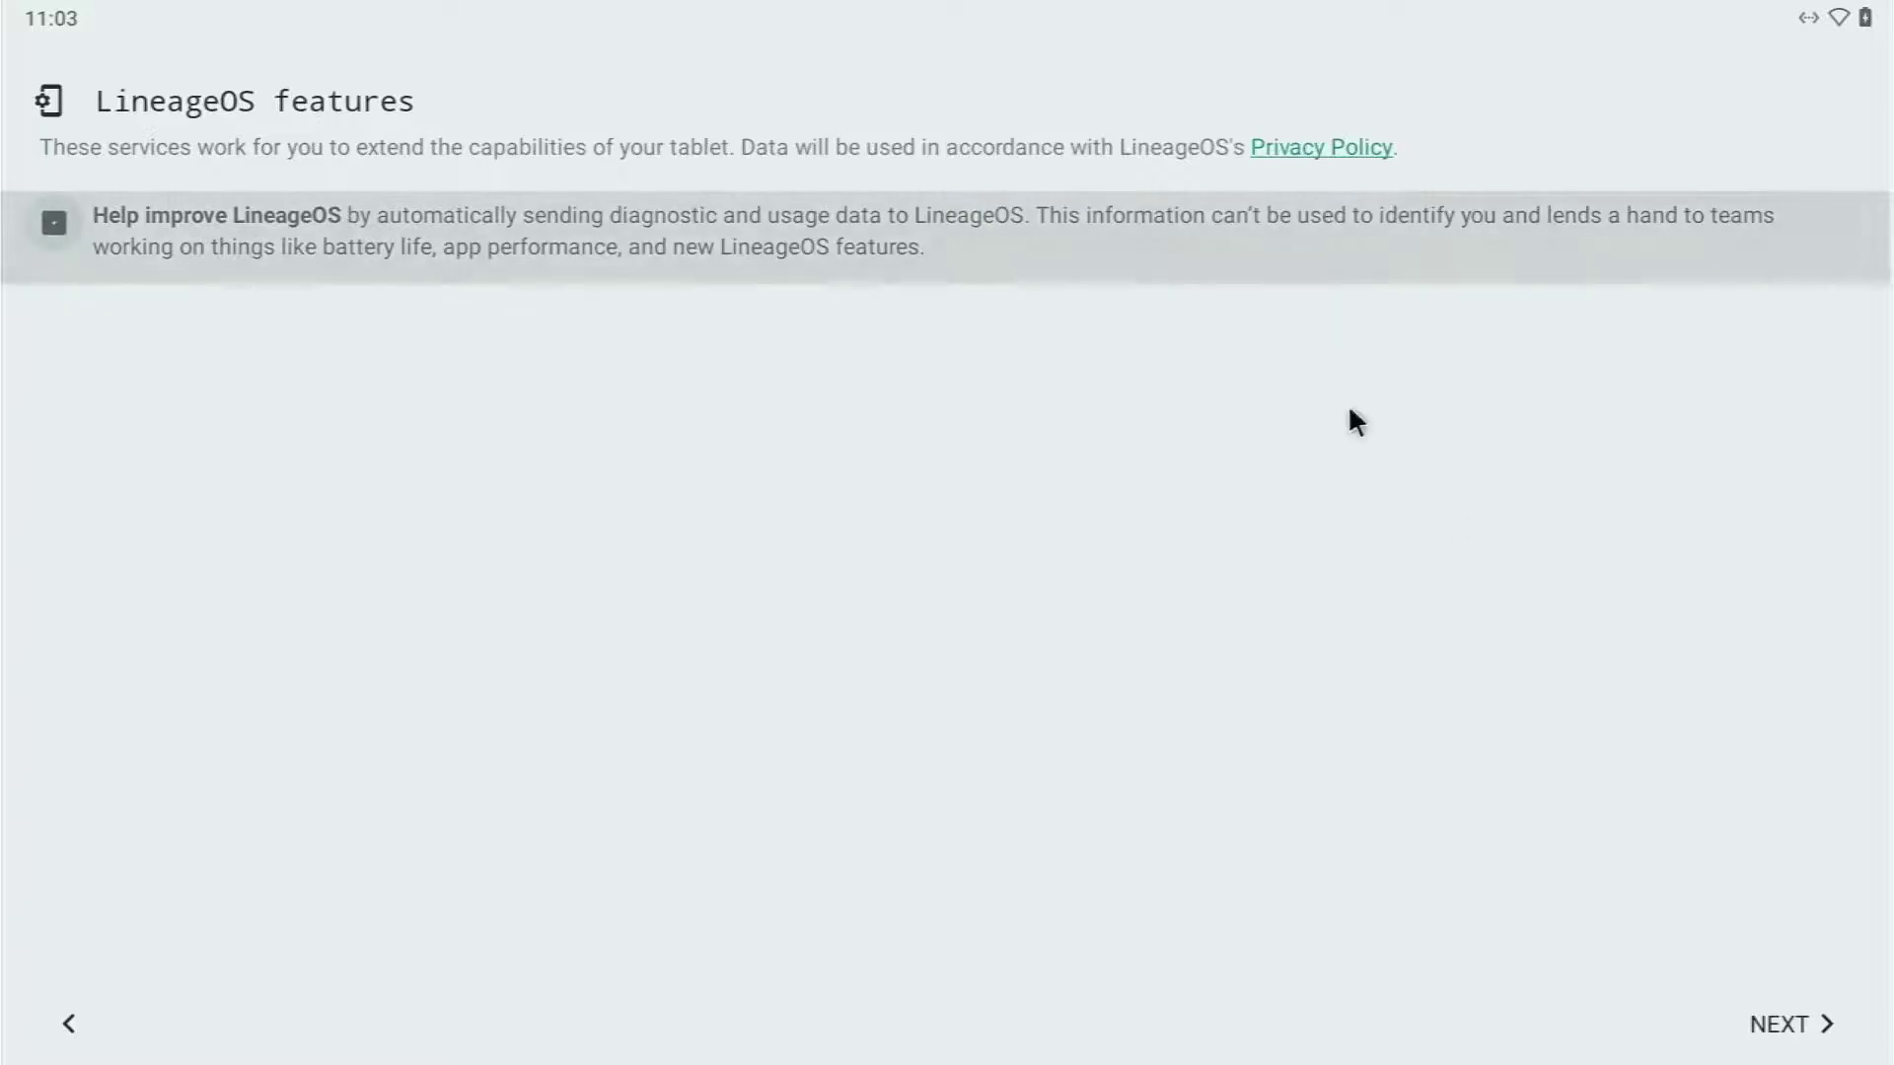
{"action": "left_click", "coordinate": [1795, 1045]}
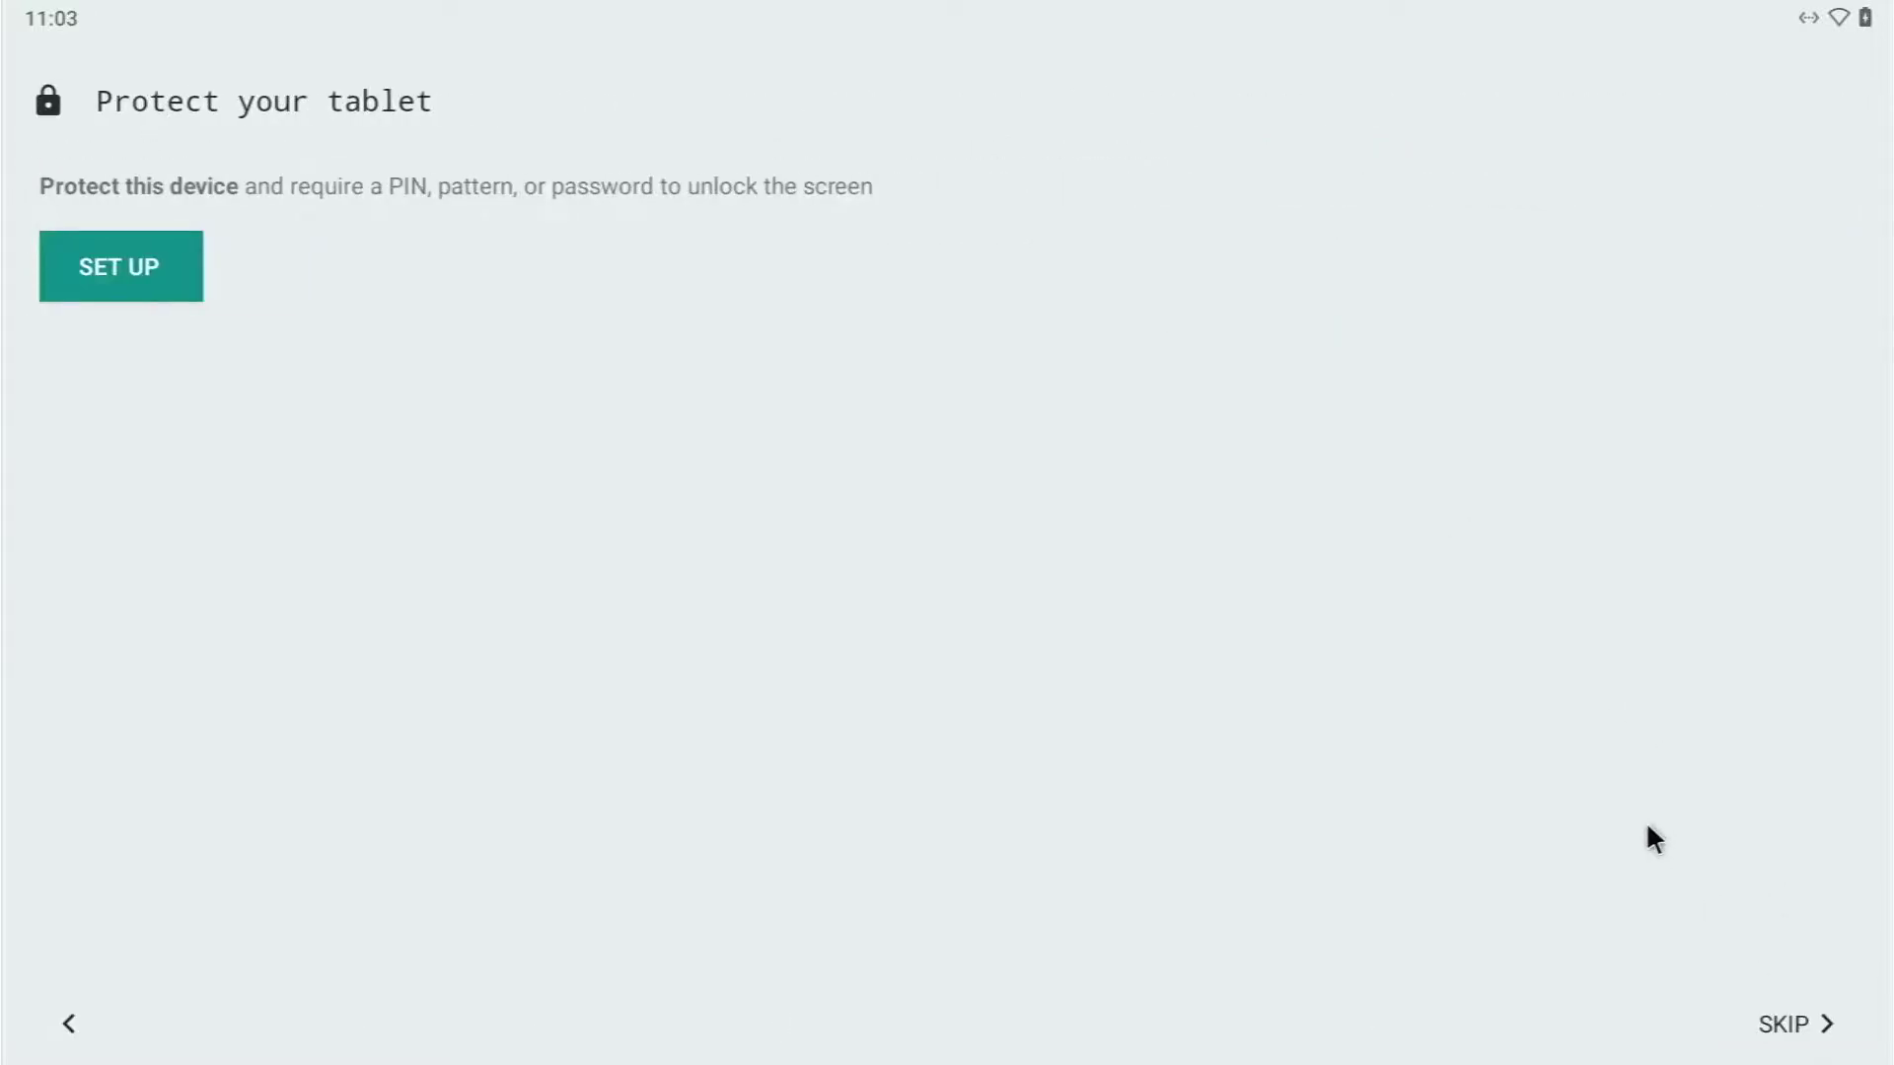
{"action": "left_click", "coordinate": [1761, 1017]}
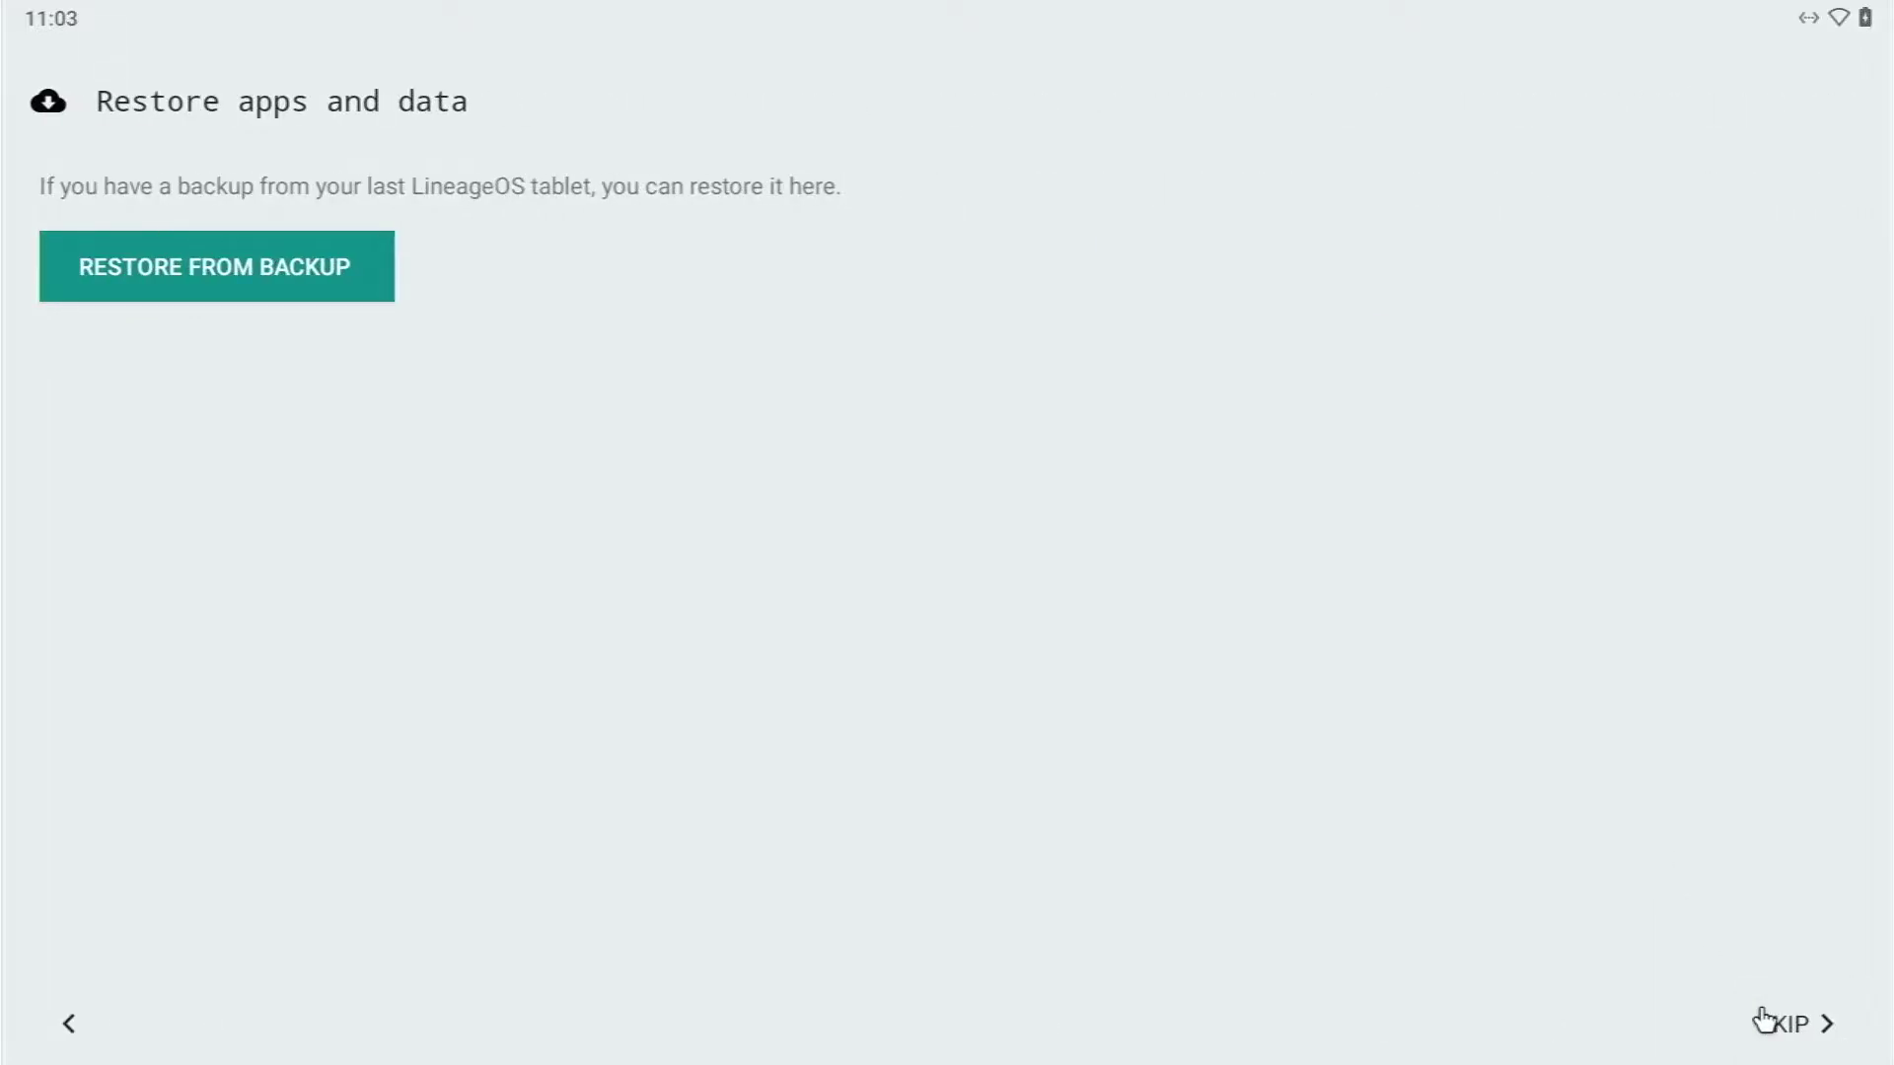
{"action": "left_click", "coordinate": [1763, 1017]}
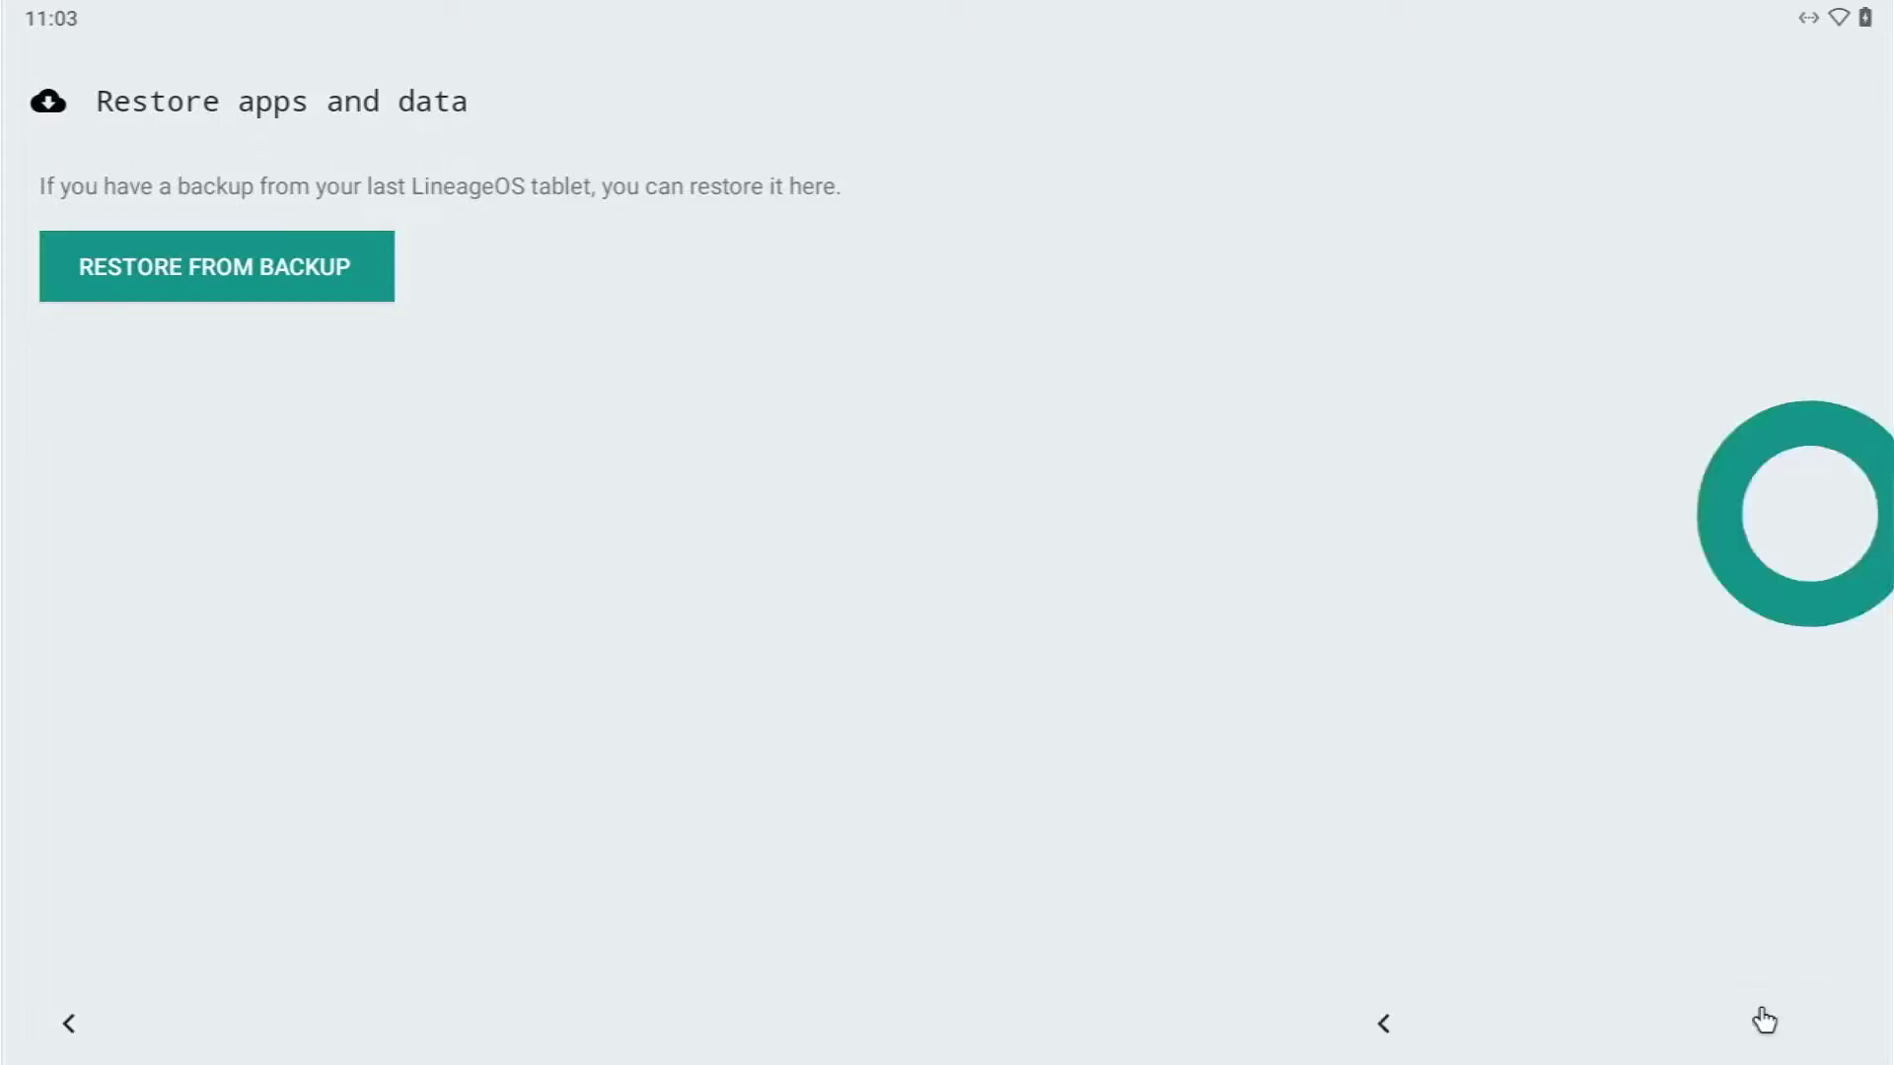
{"action": "left_click", "coordinate": [1763, 1020]}
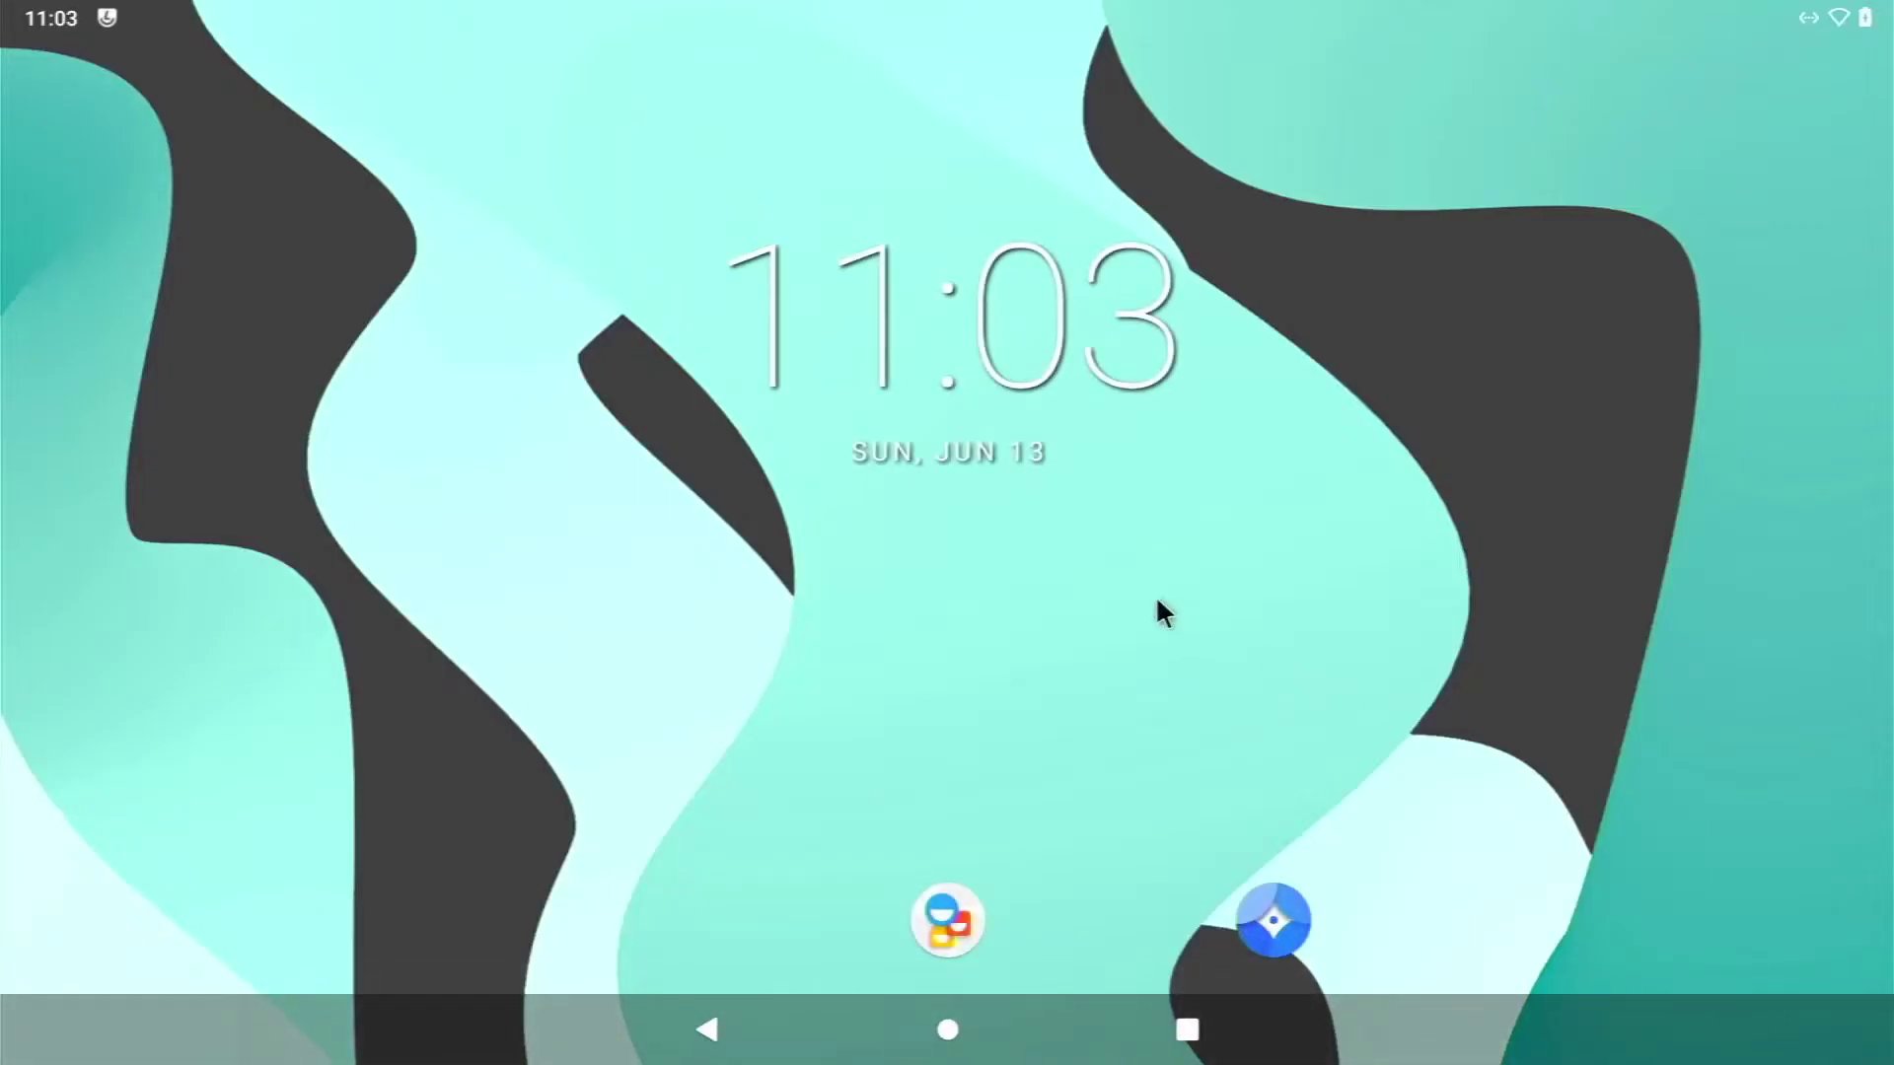
Step: Browse the home screen pages, open the app drawer, and launch Settings
{"action": "left_click_drag", "start_coordinate": [1026, 682], "coordinate": [410, 791]}
{"action": "left_click_drag", "start_coordinate": [643, 525], "coordinate": [1336, 527]}
{"action": "left_click_drag", "start_coordinate": [957, 994], "coordinate": [1123, 256]}
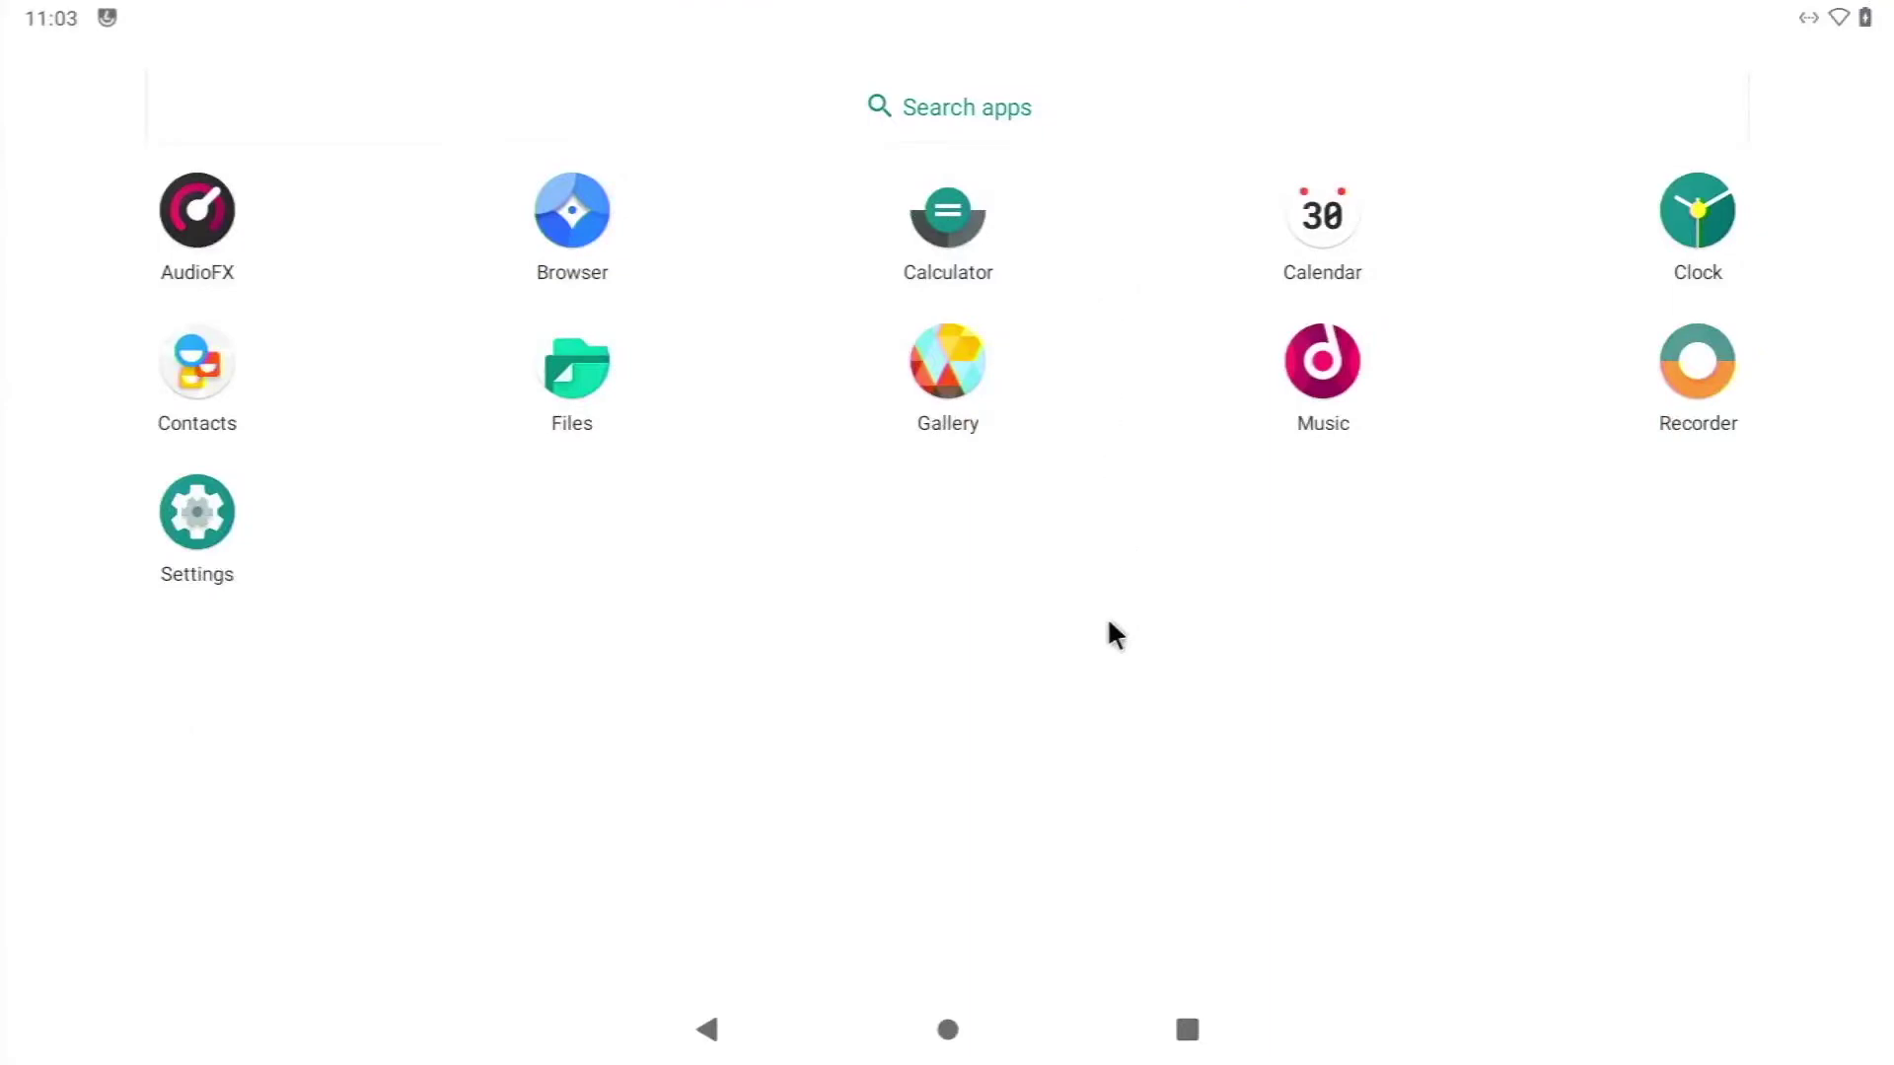
{"action": "left_click", "coordinate": [200, 529]}
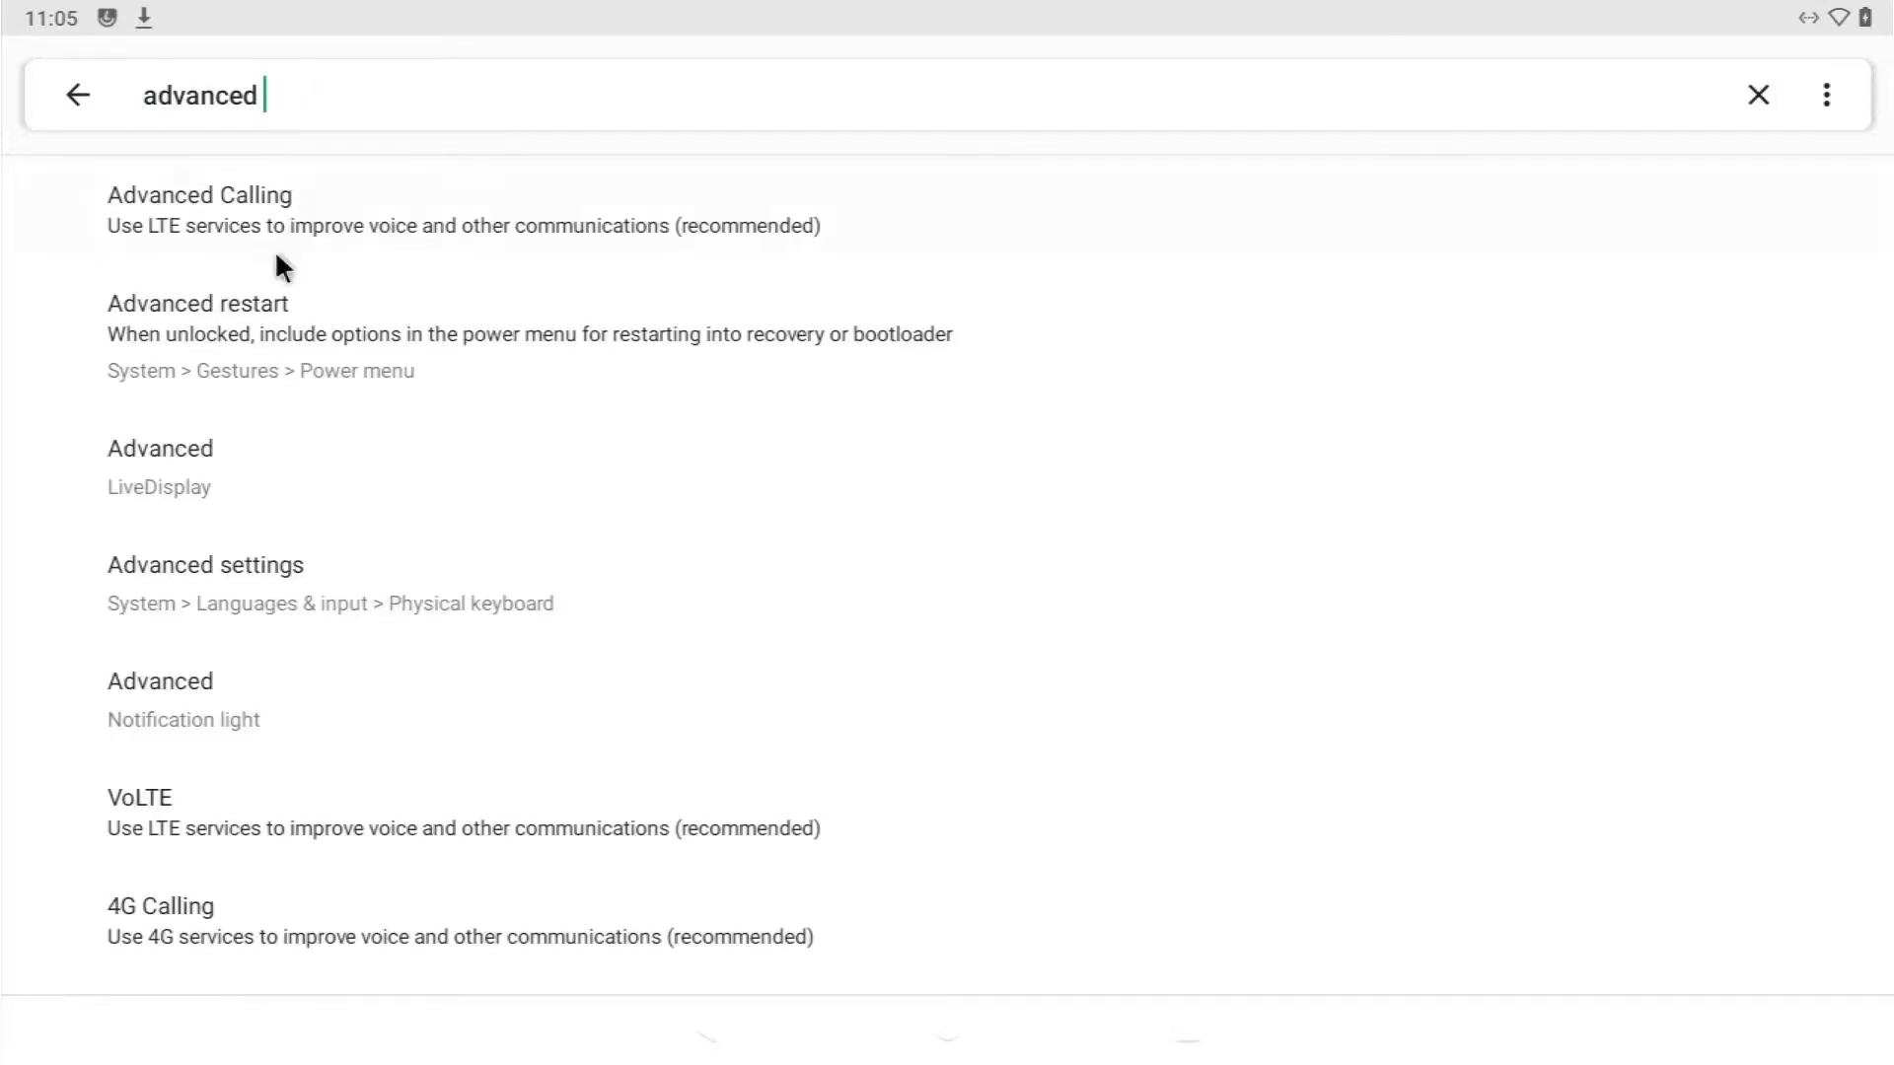
Step: Enable Advanced restart, confirm the open_gapps download finished in the notification shade, and return home
{"action": "left_click", "coordinate": [252, 357]}
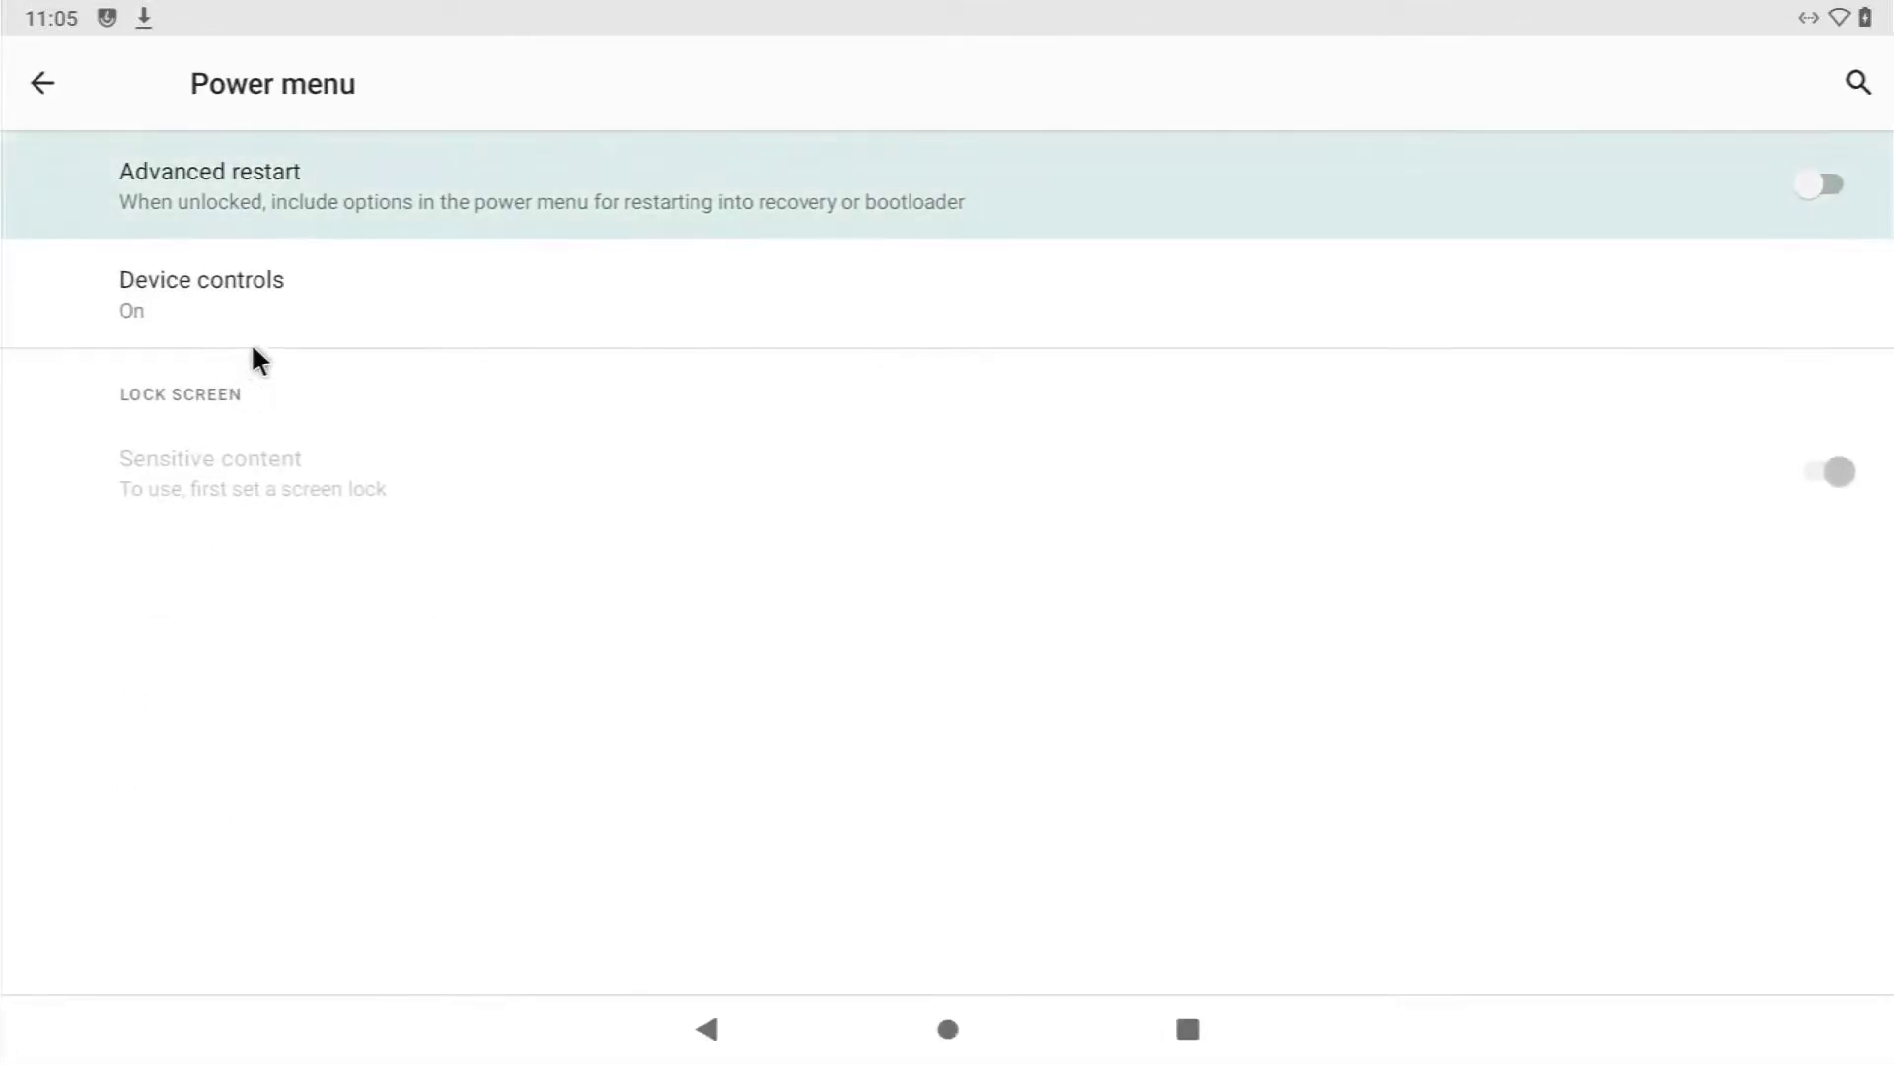
{"action": "left_click", "coordinate": [1358, 166]}
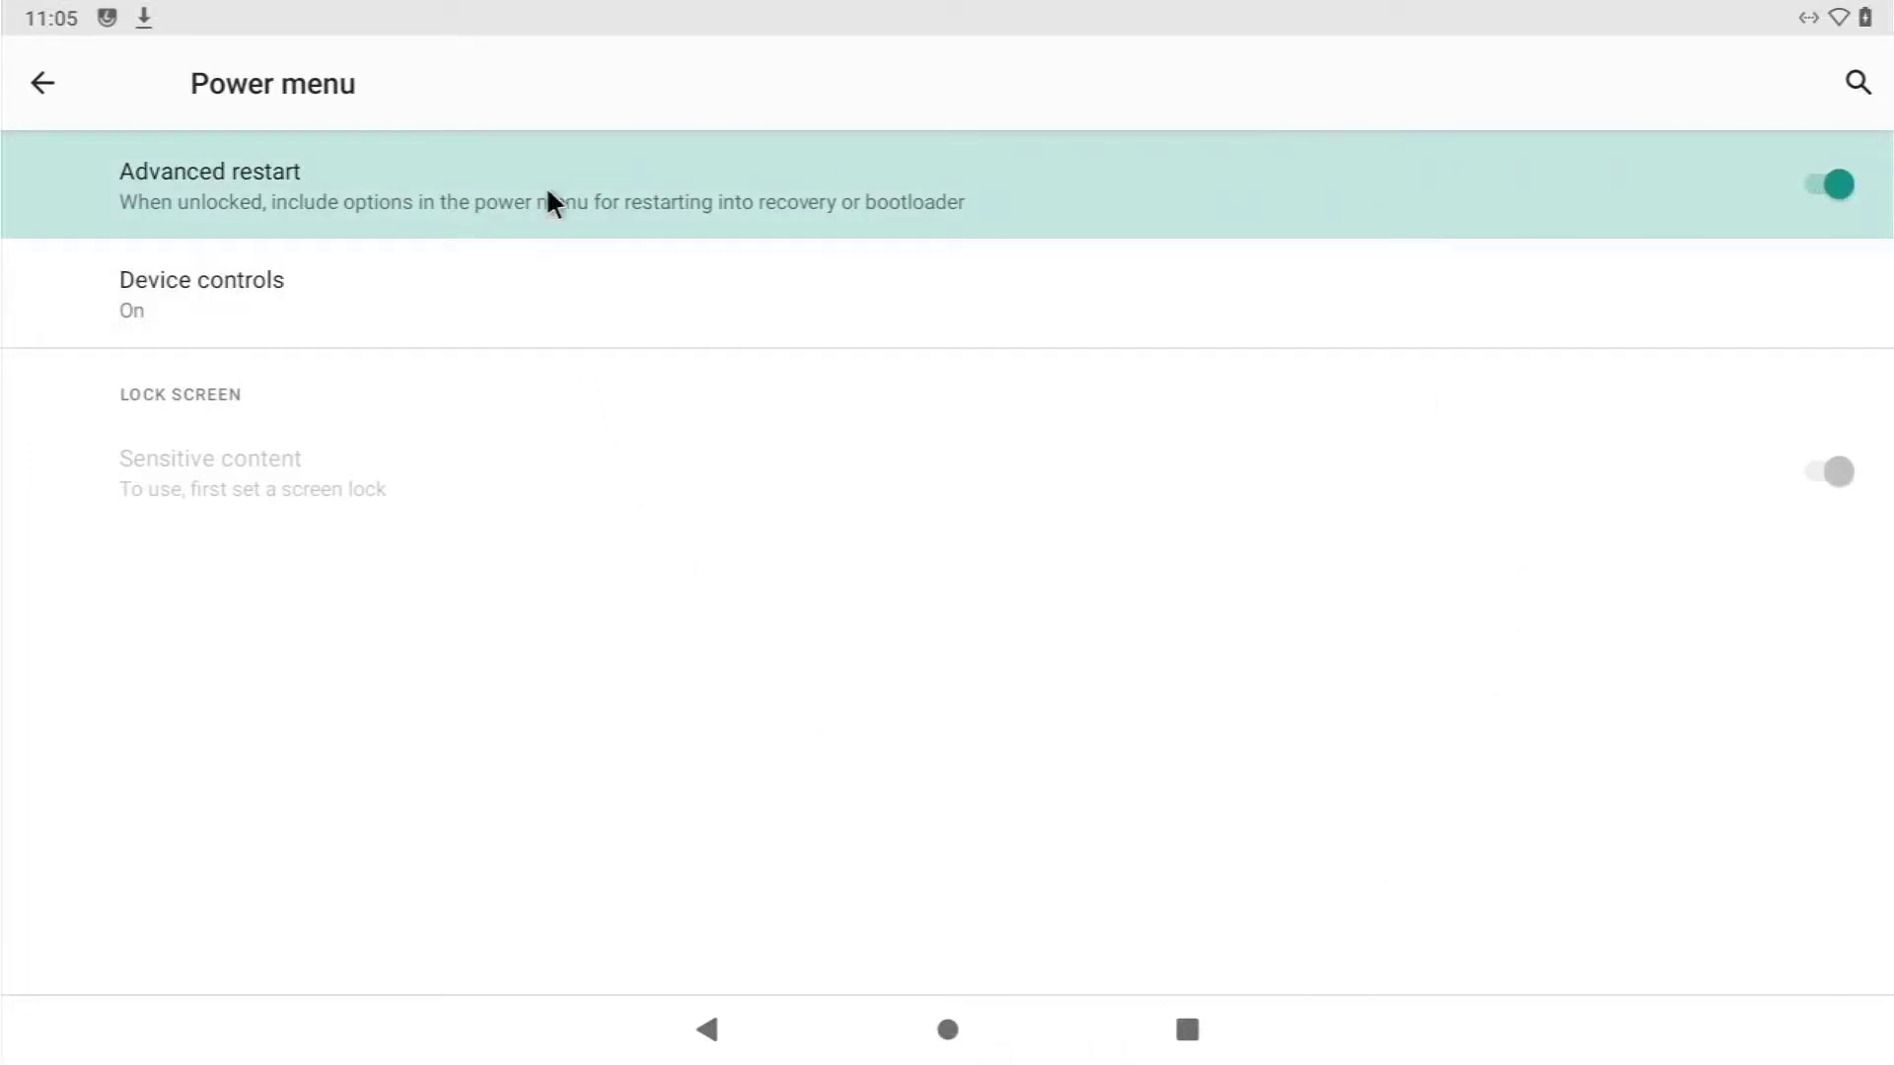
{"action": "left_click_drag", "start_coordinate": [456, 8], "coordinate": [322, 942]}
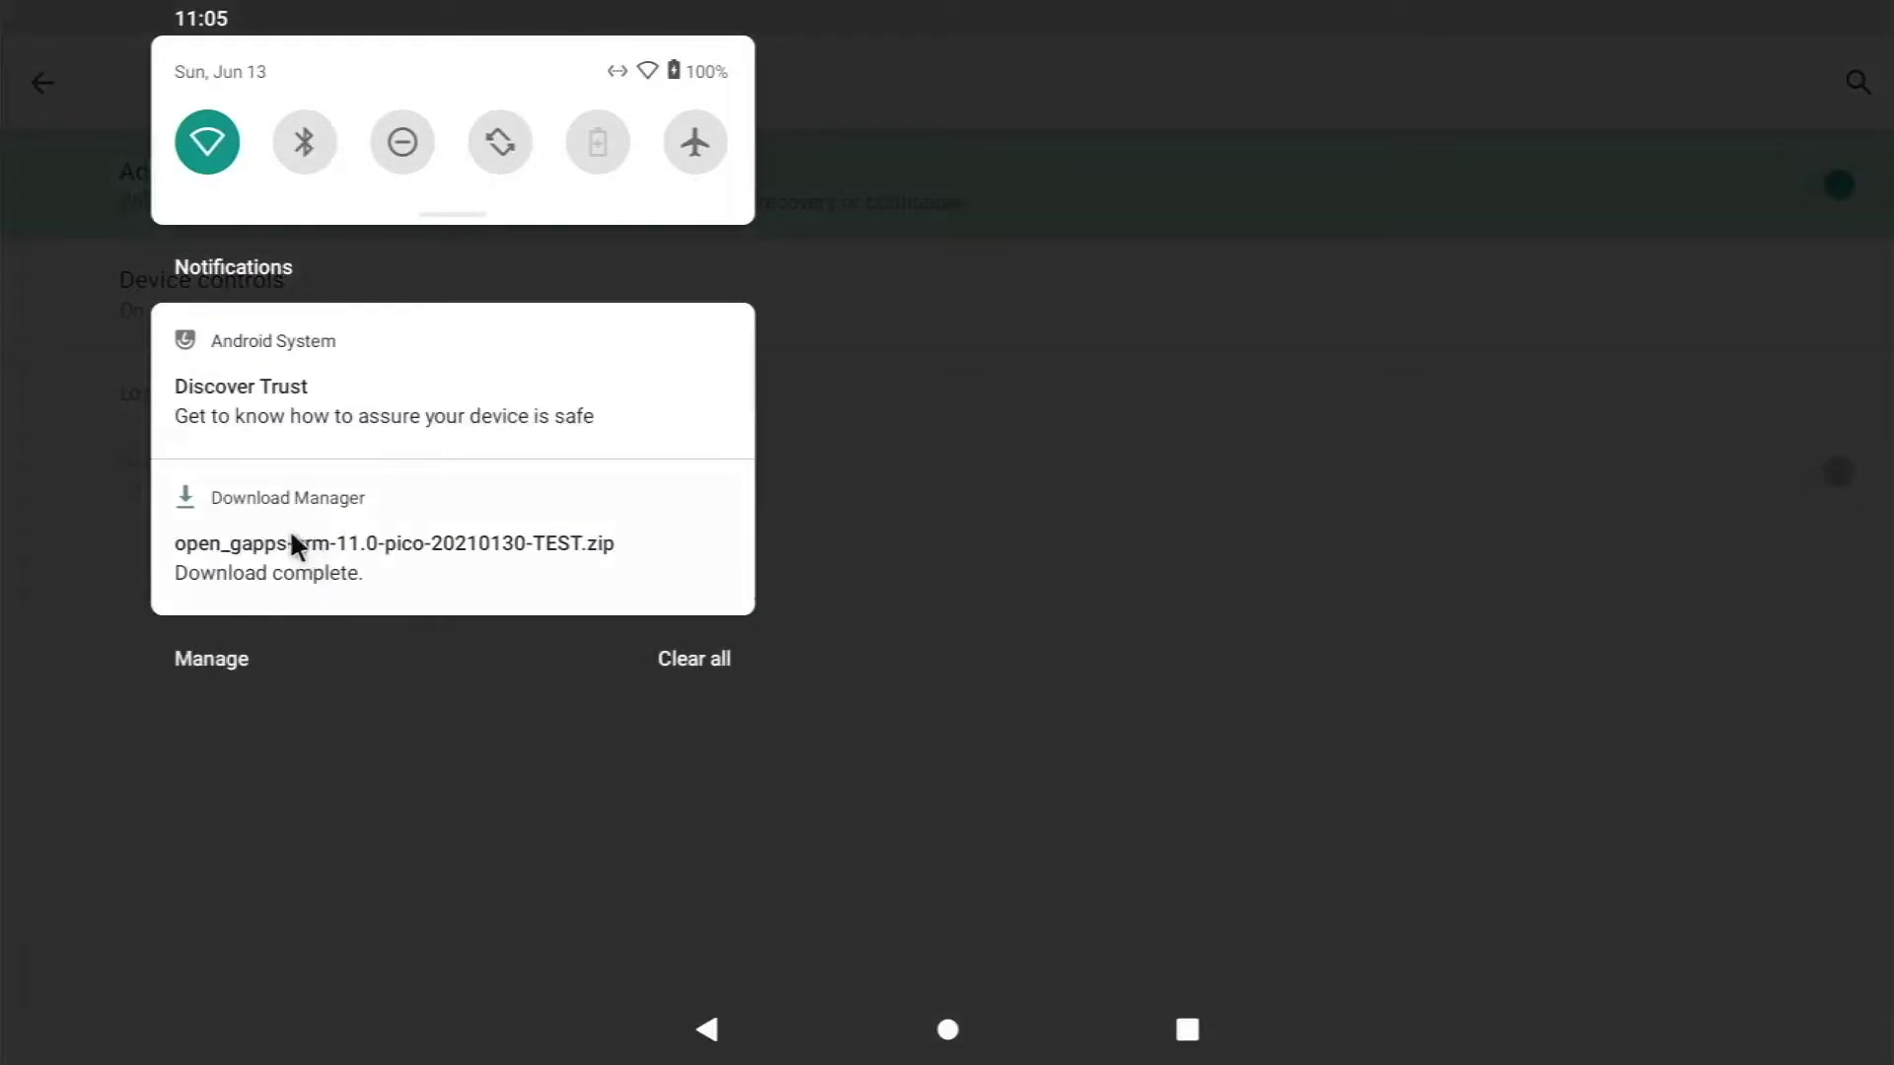
{"action": "left_click", "coordinate": [1032, 693]}
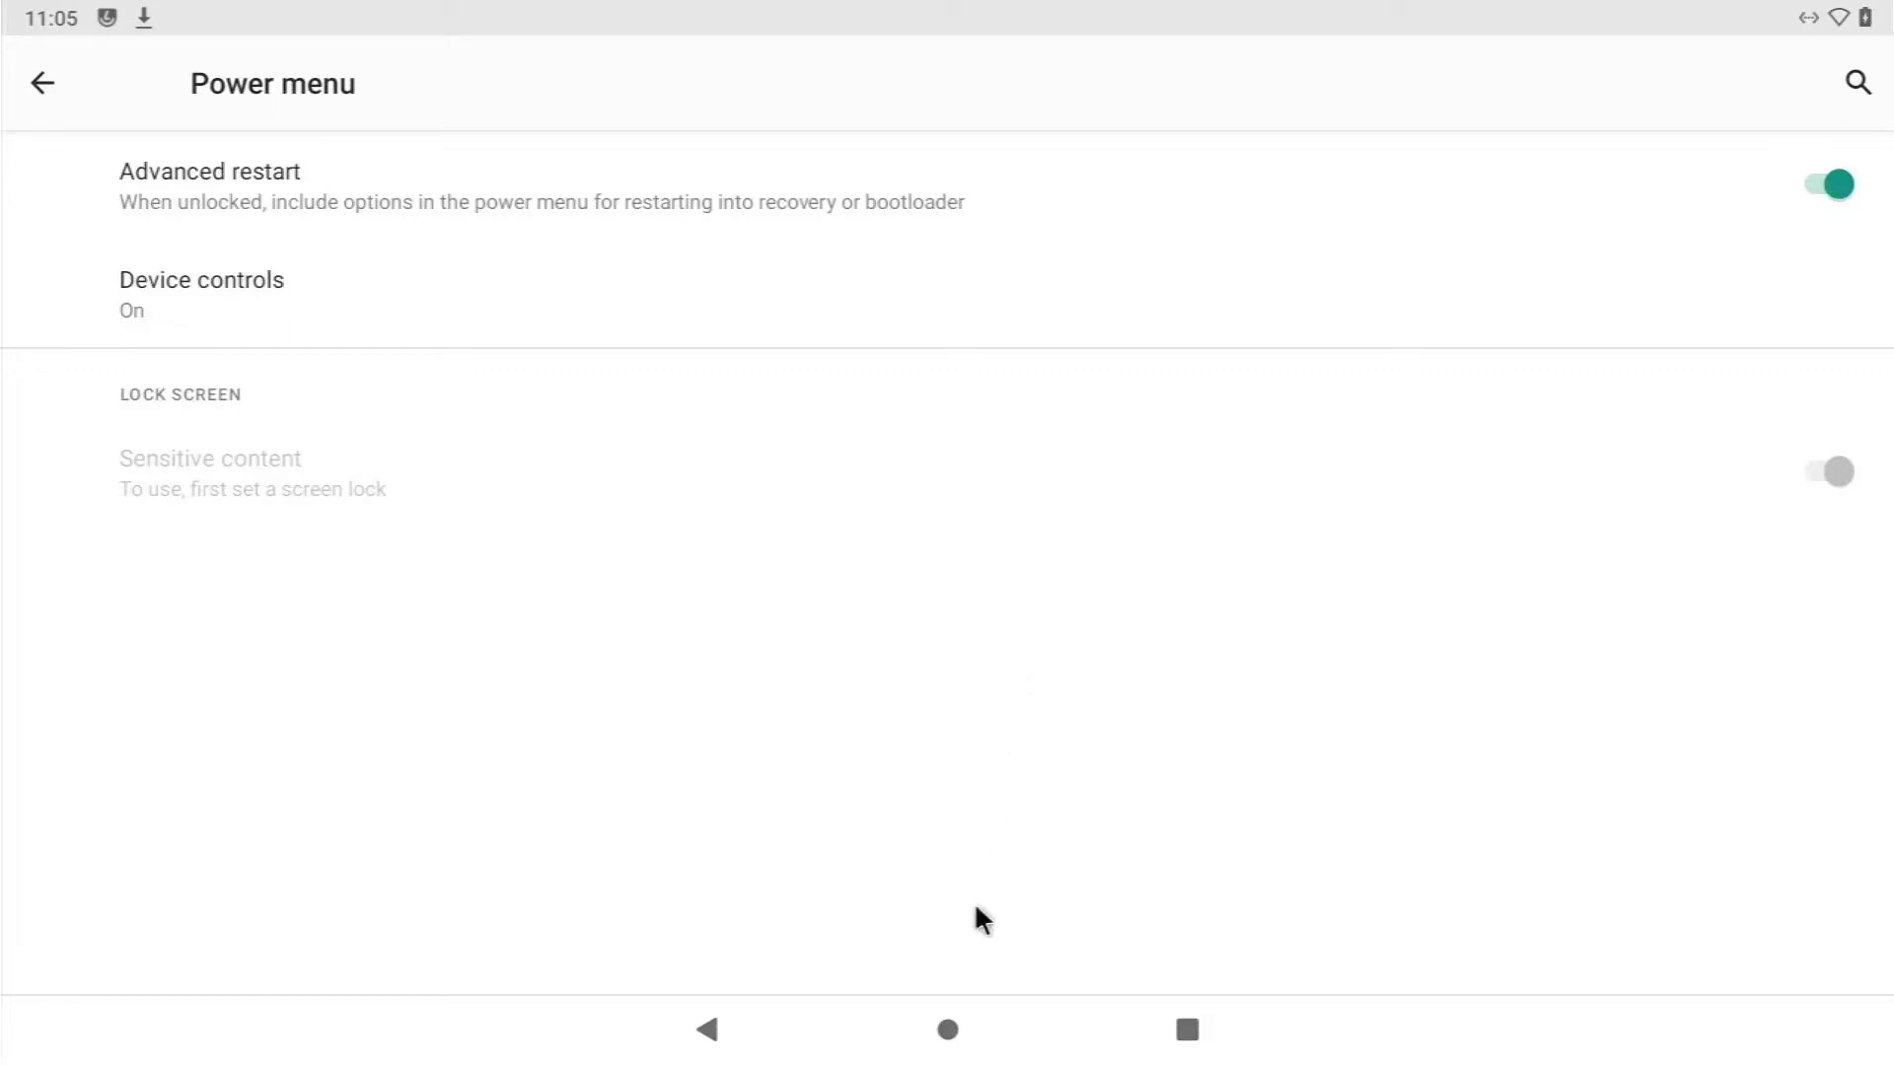
{"action": "left_click", "coordinate": [945, 1032]}
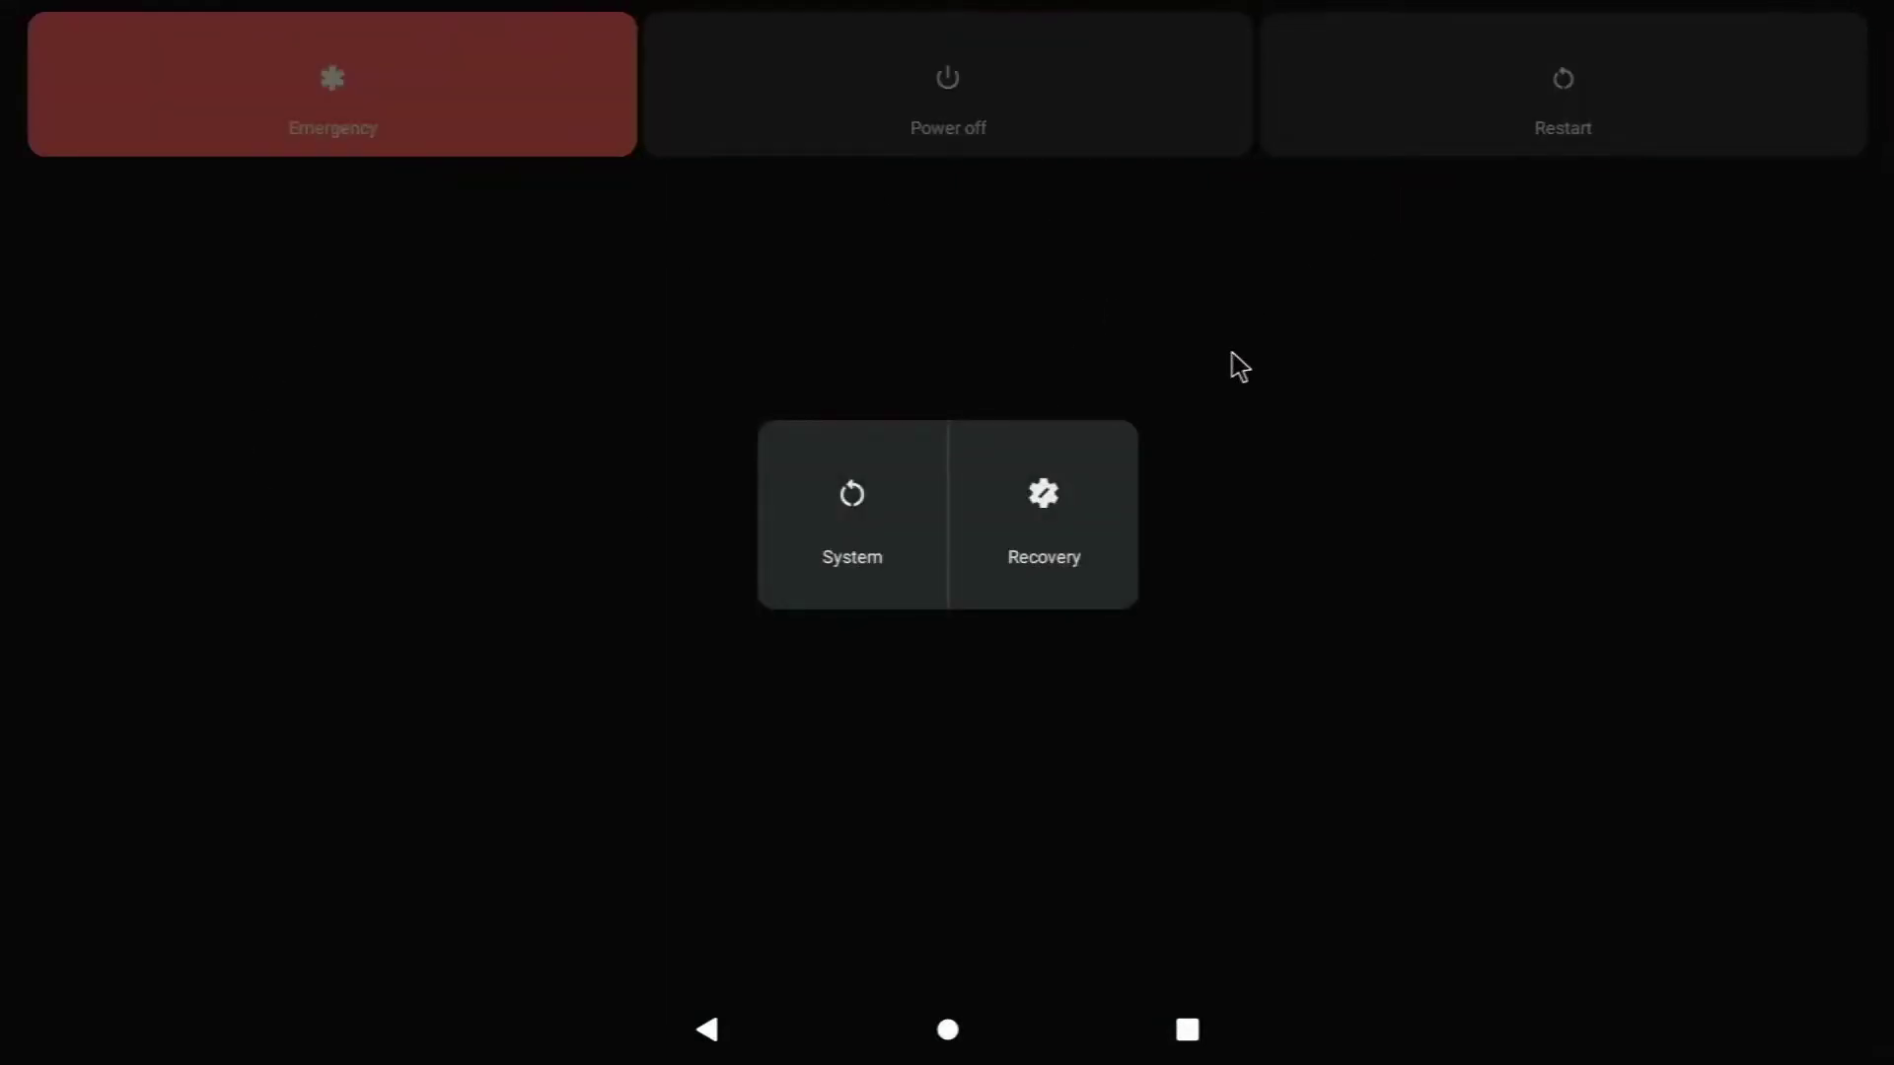
Step: Restart the Raspberry Pi into Recovery from the power menu
{"action": "left_click", "coordinate": [1041, 501]}
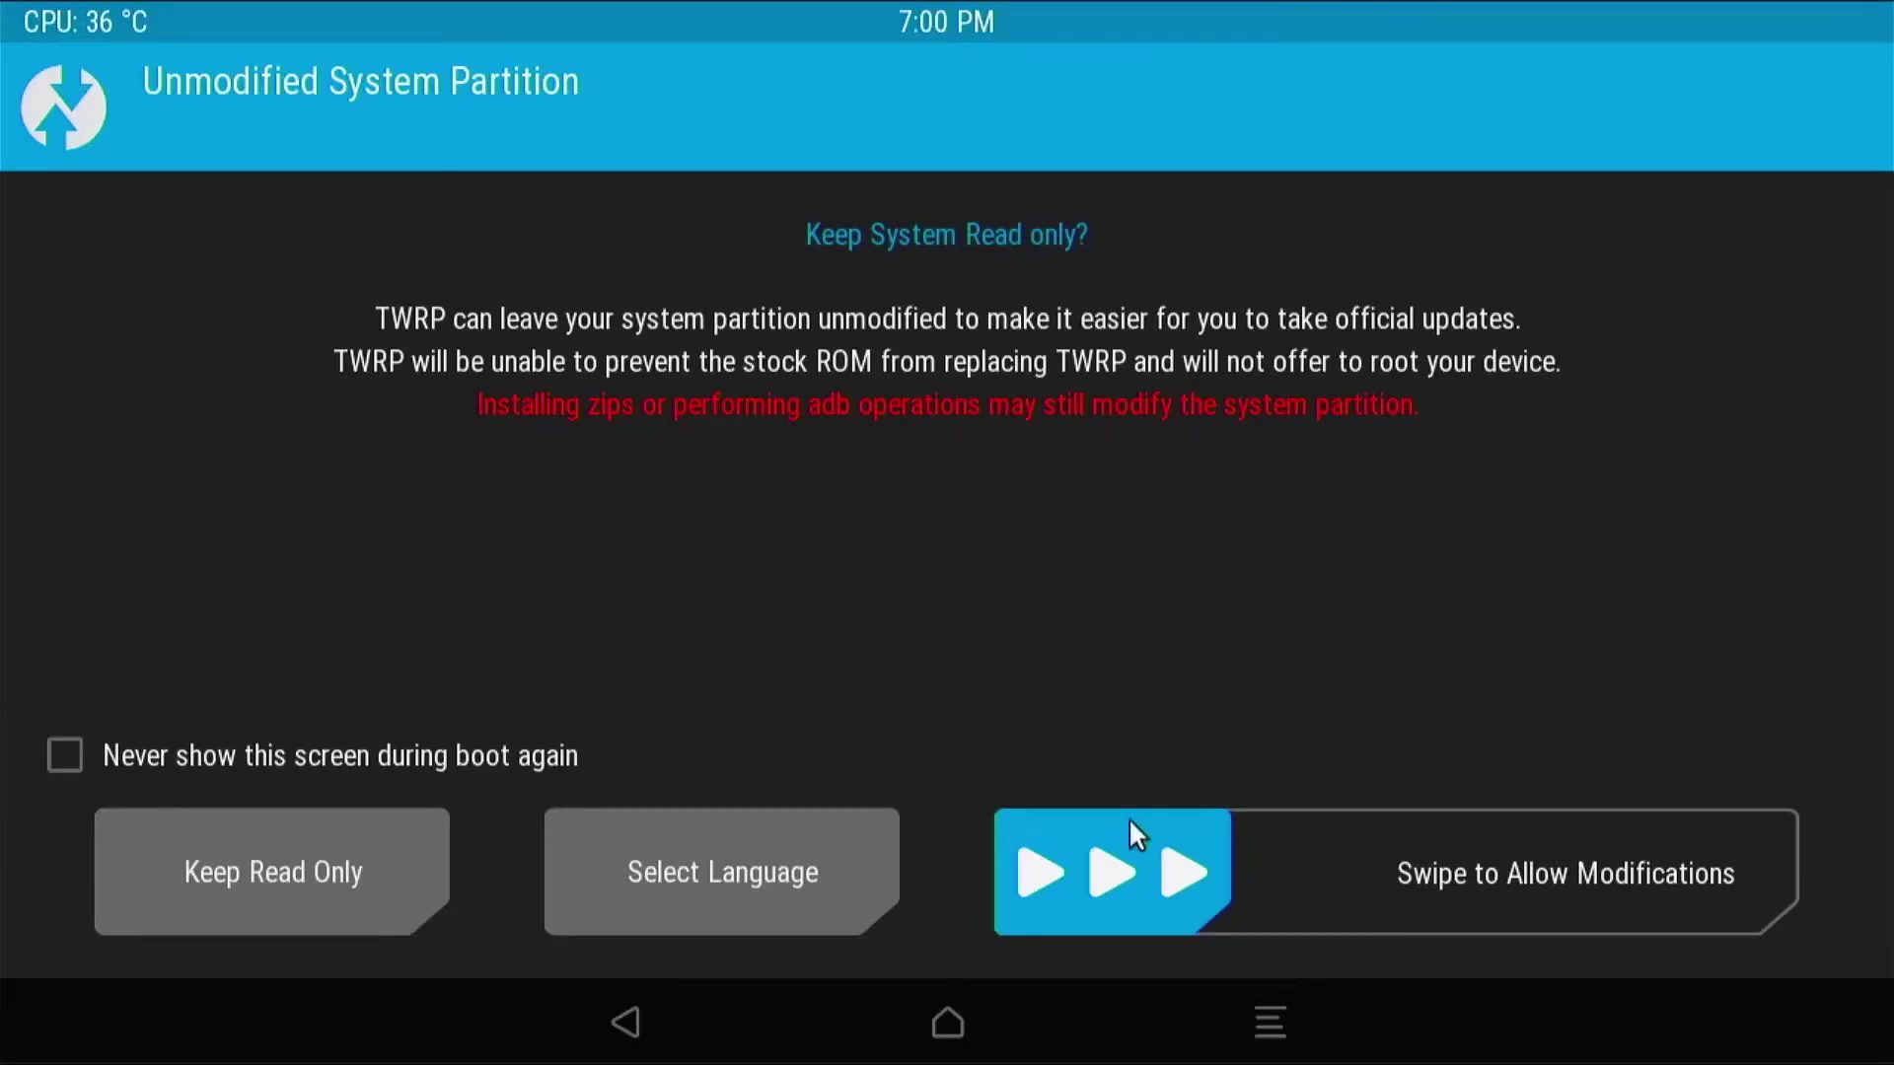
Step: Allow system modifications and flash open_gapps-arm-11.0-pico-20210130-TEST.zip from the Download folder
{"action": "left_click_drag", "start_coordinate": [1091, 917], "coordinate": [1755, 877]}
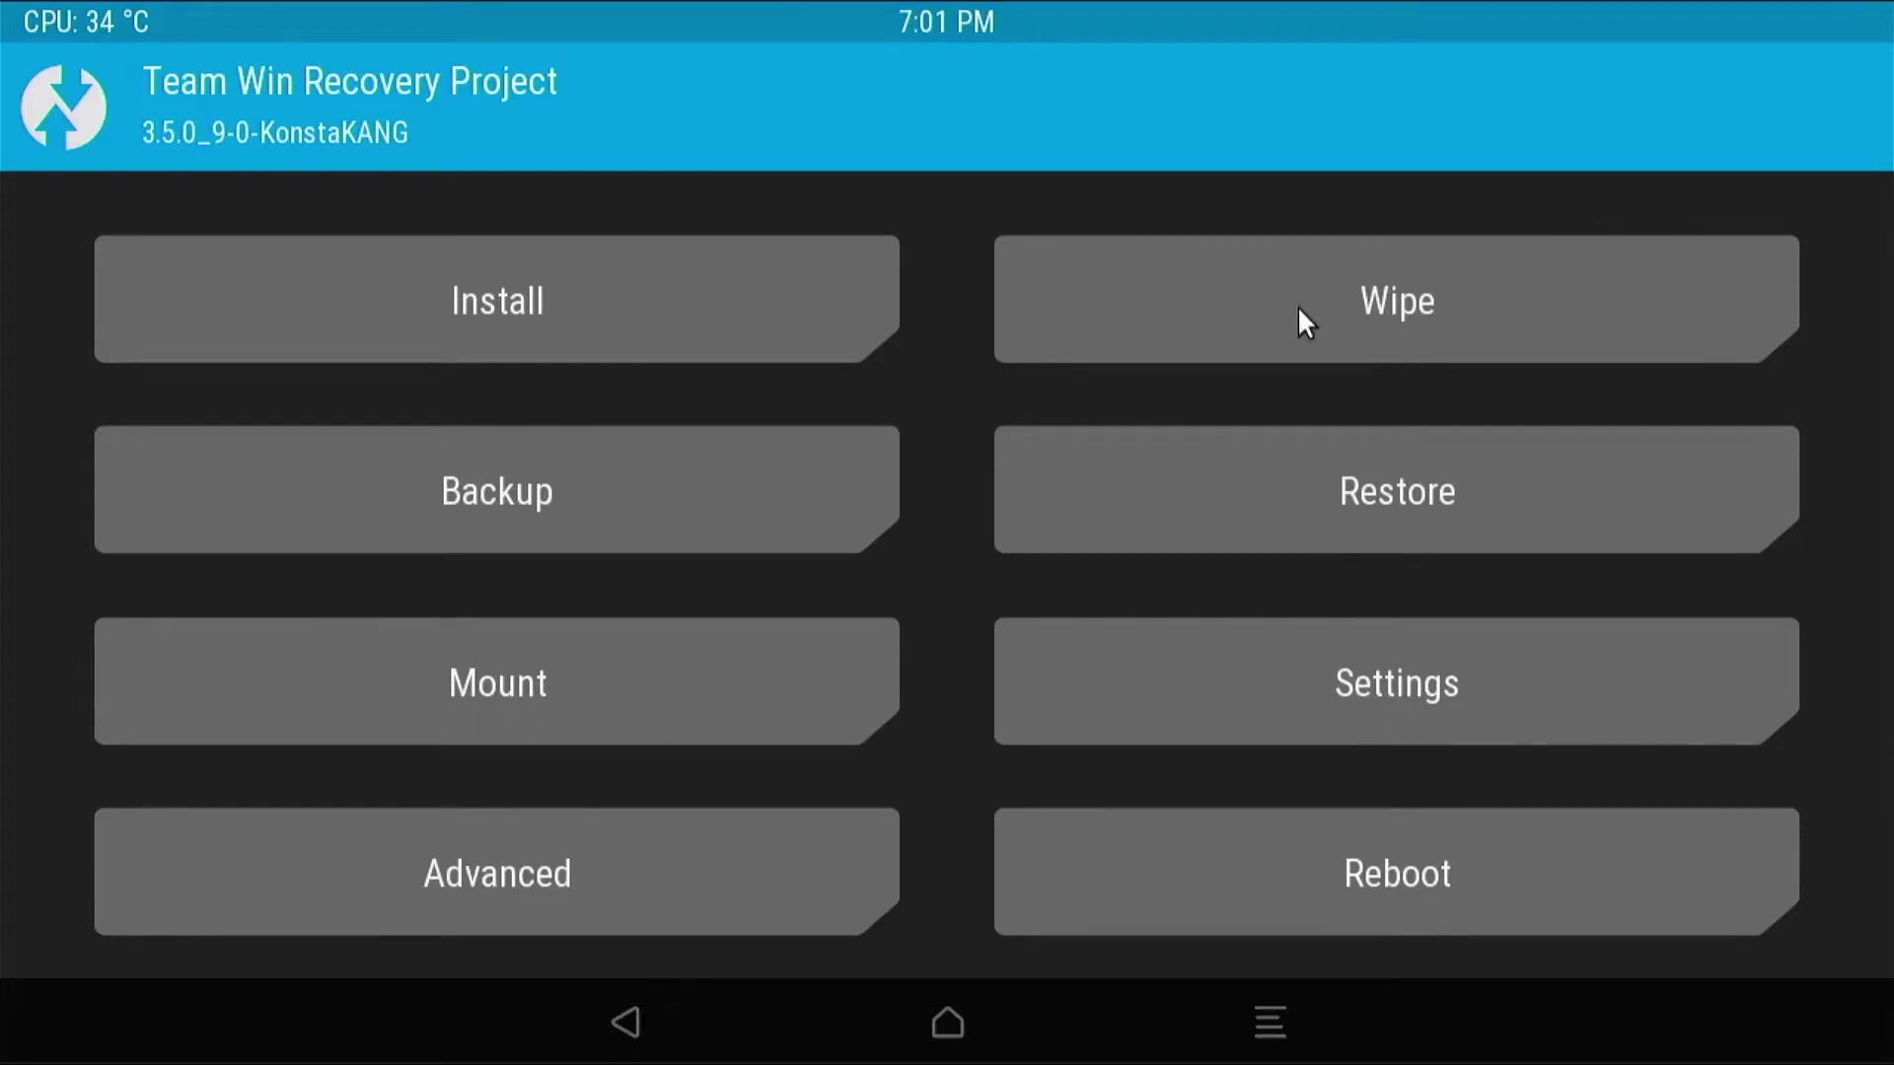
{"action": "left_click", "coordinate": [336, 333]}
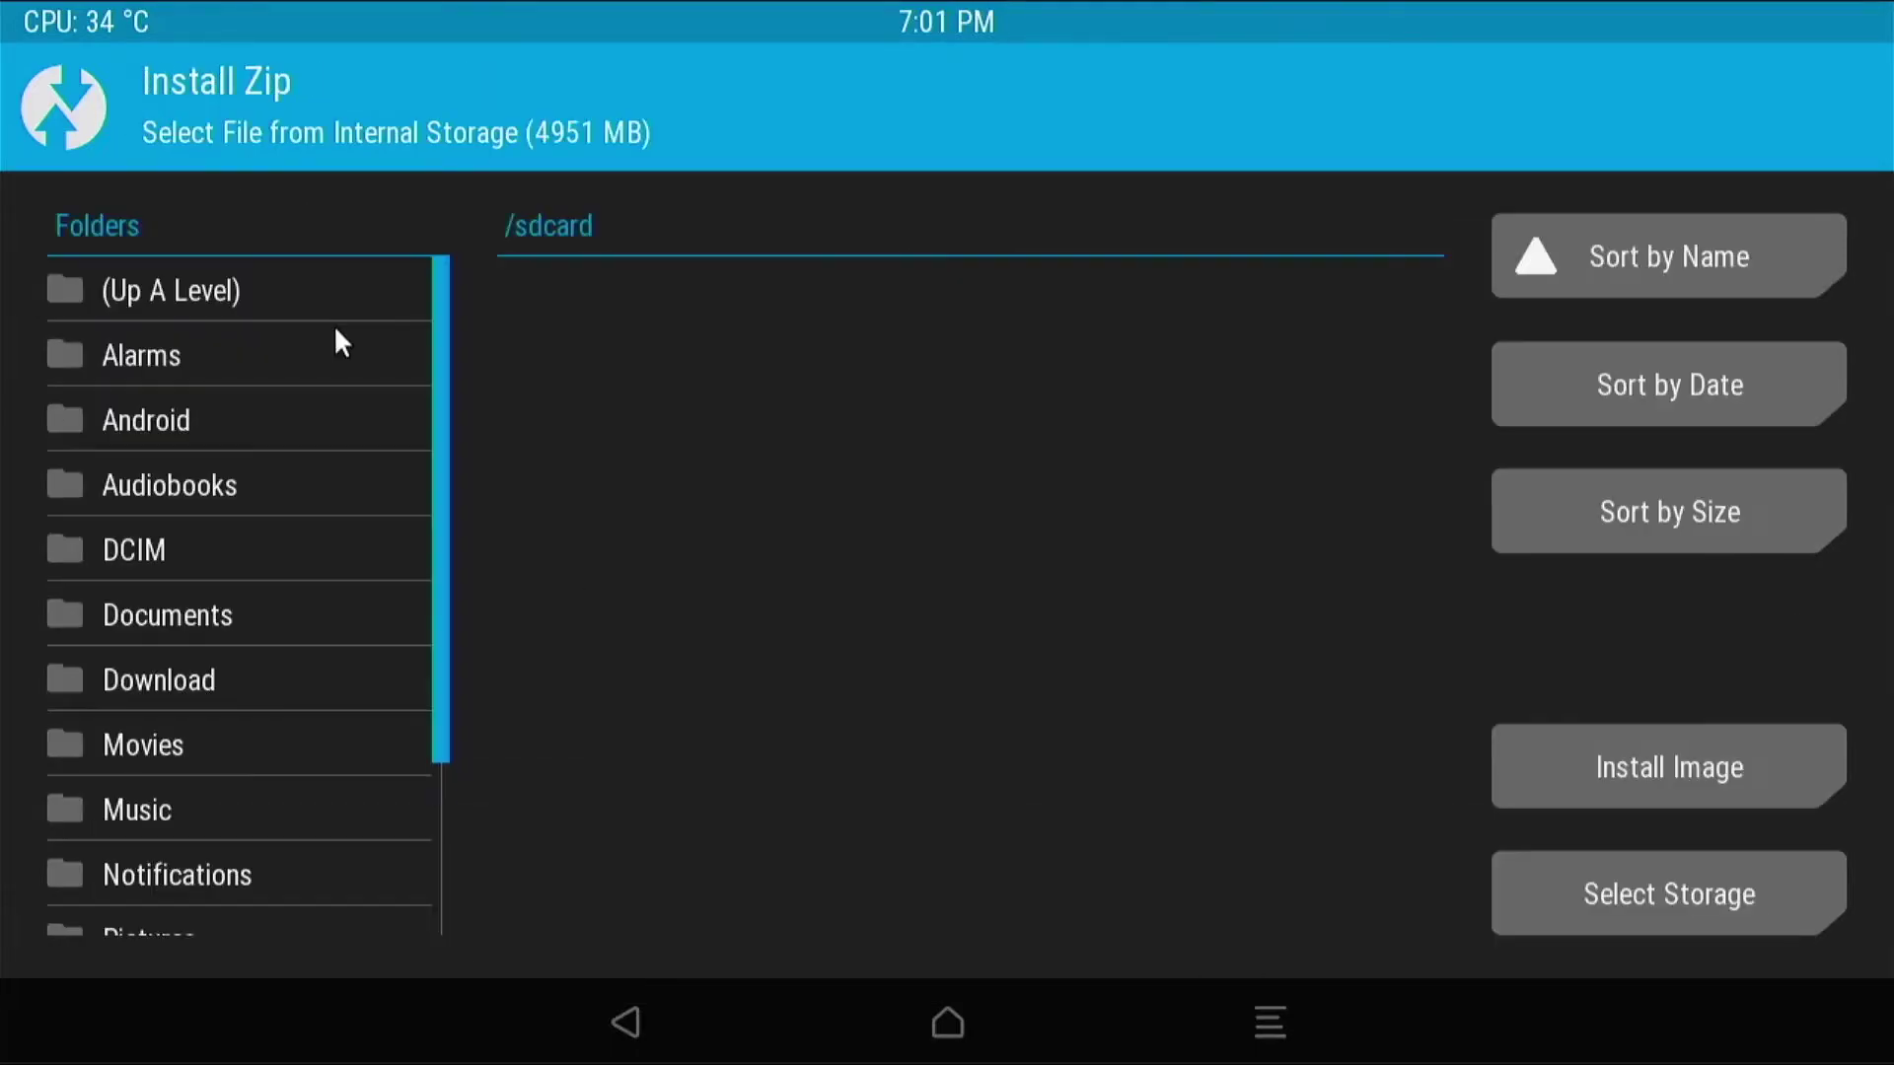
{"action": "left_click", "coordinate": [174, 668]}
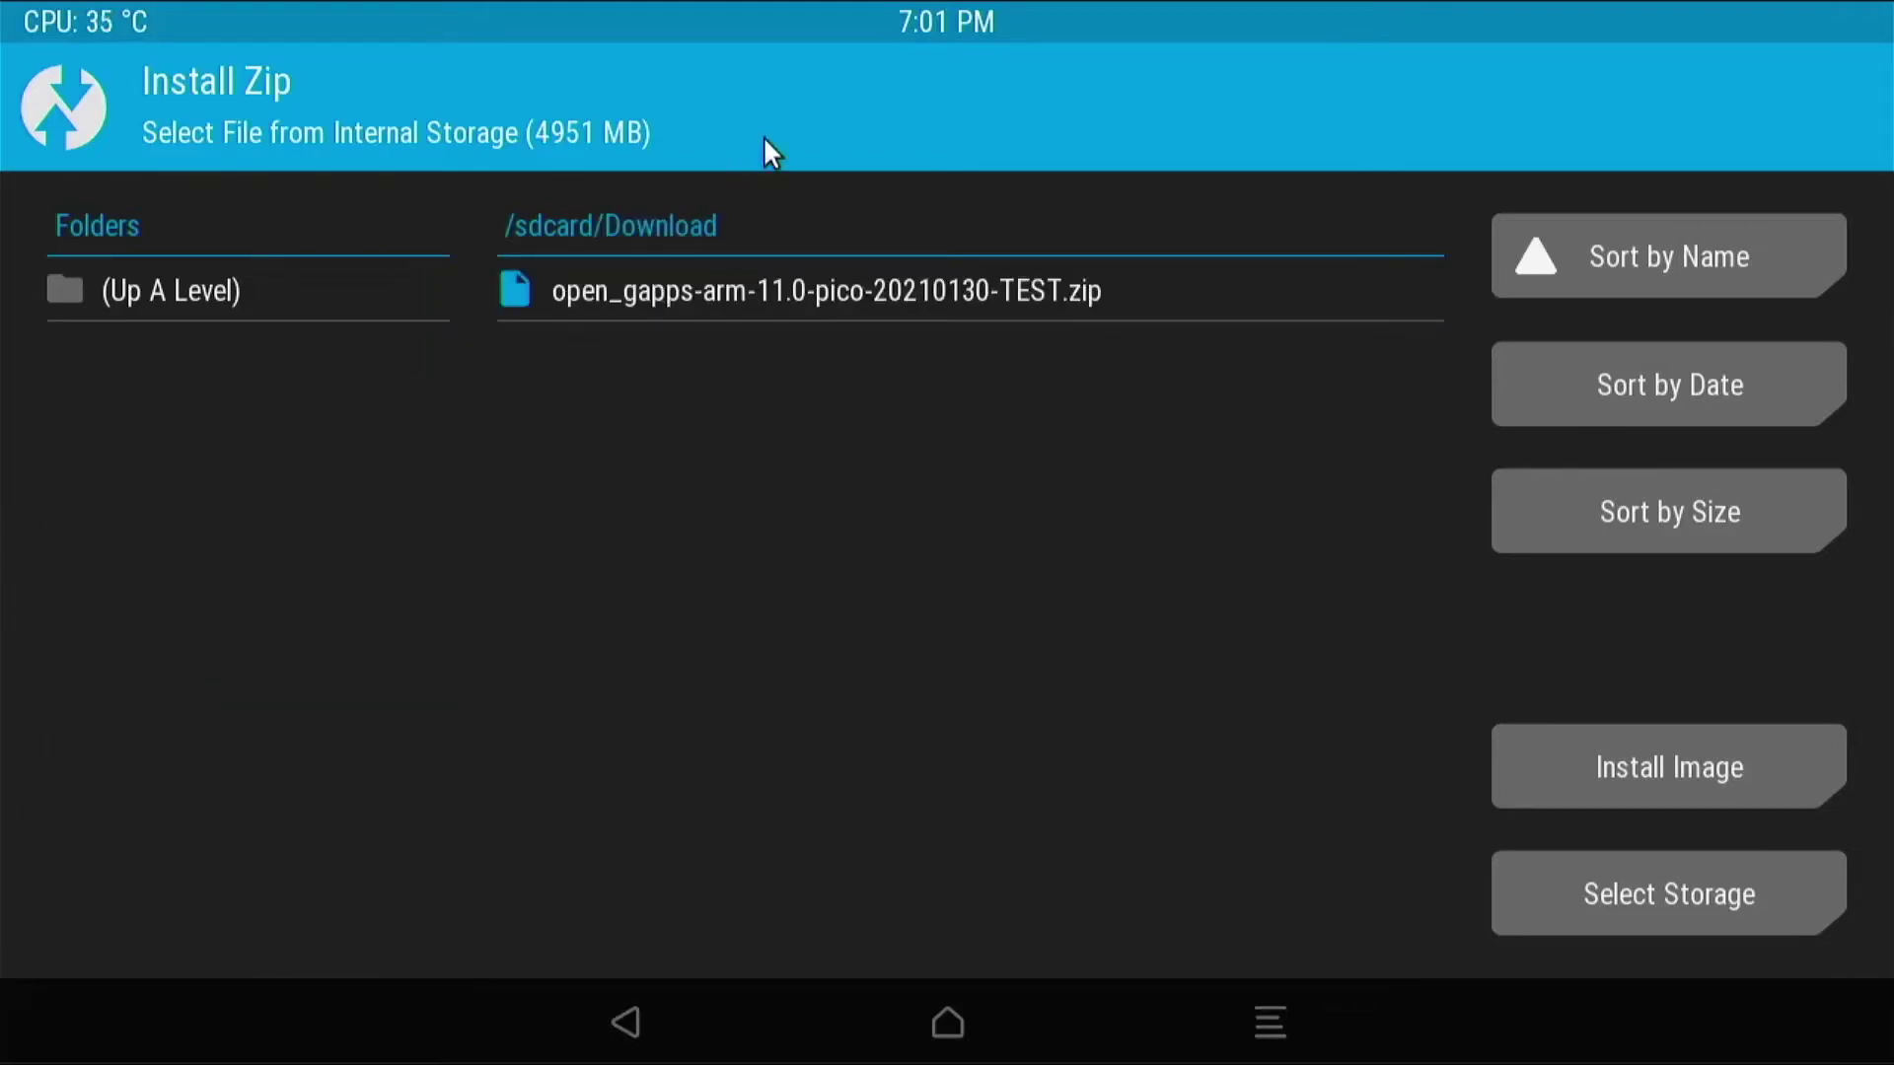
{"action": "left_click", "coordinate": [755, 296]}
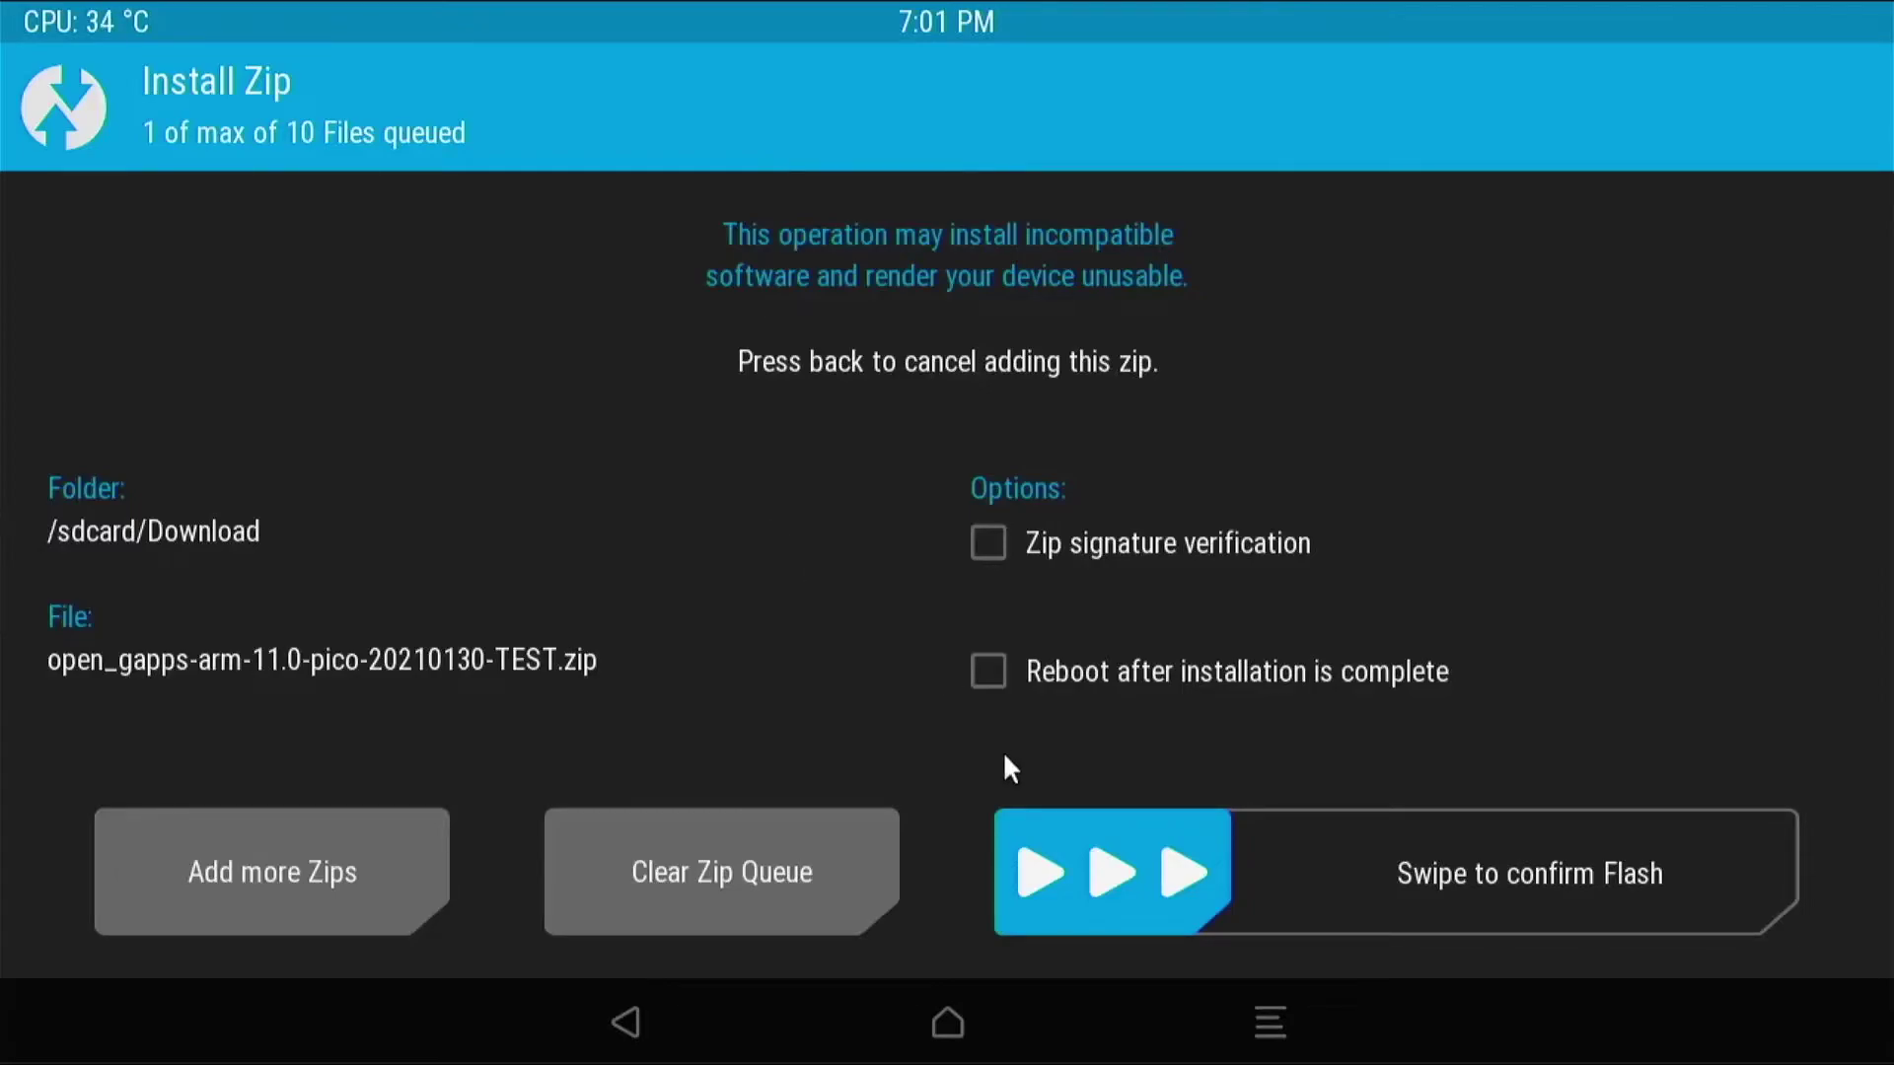
{"action": "left_click_drag", "start_coordinate": [1080, 890], "coordinate": [1766, 947]}
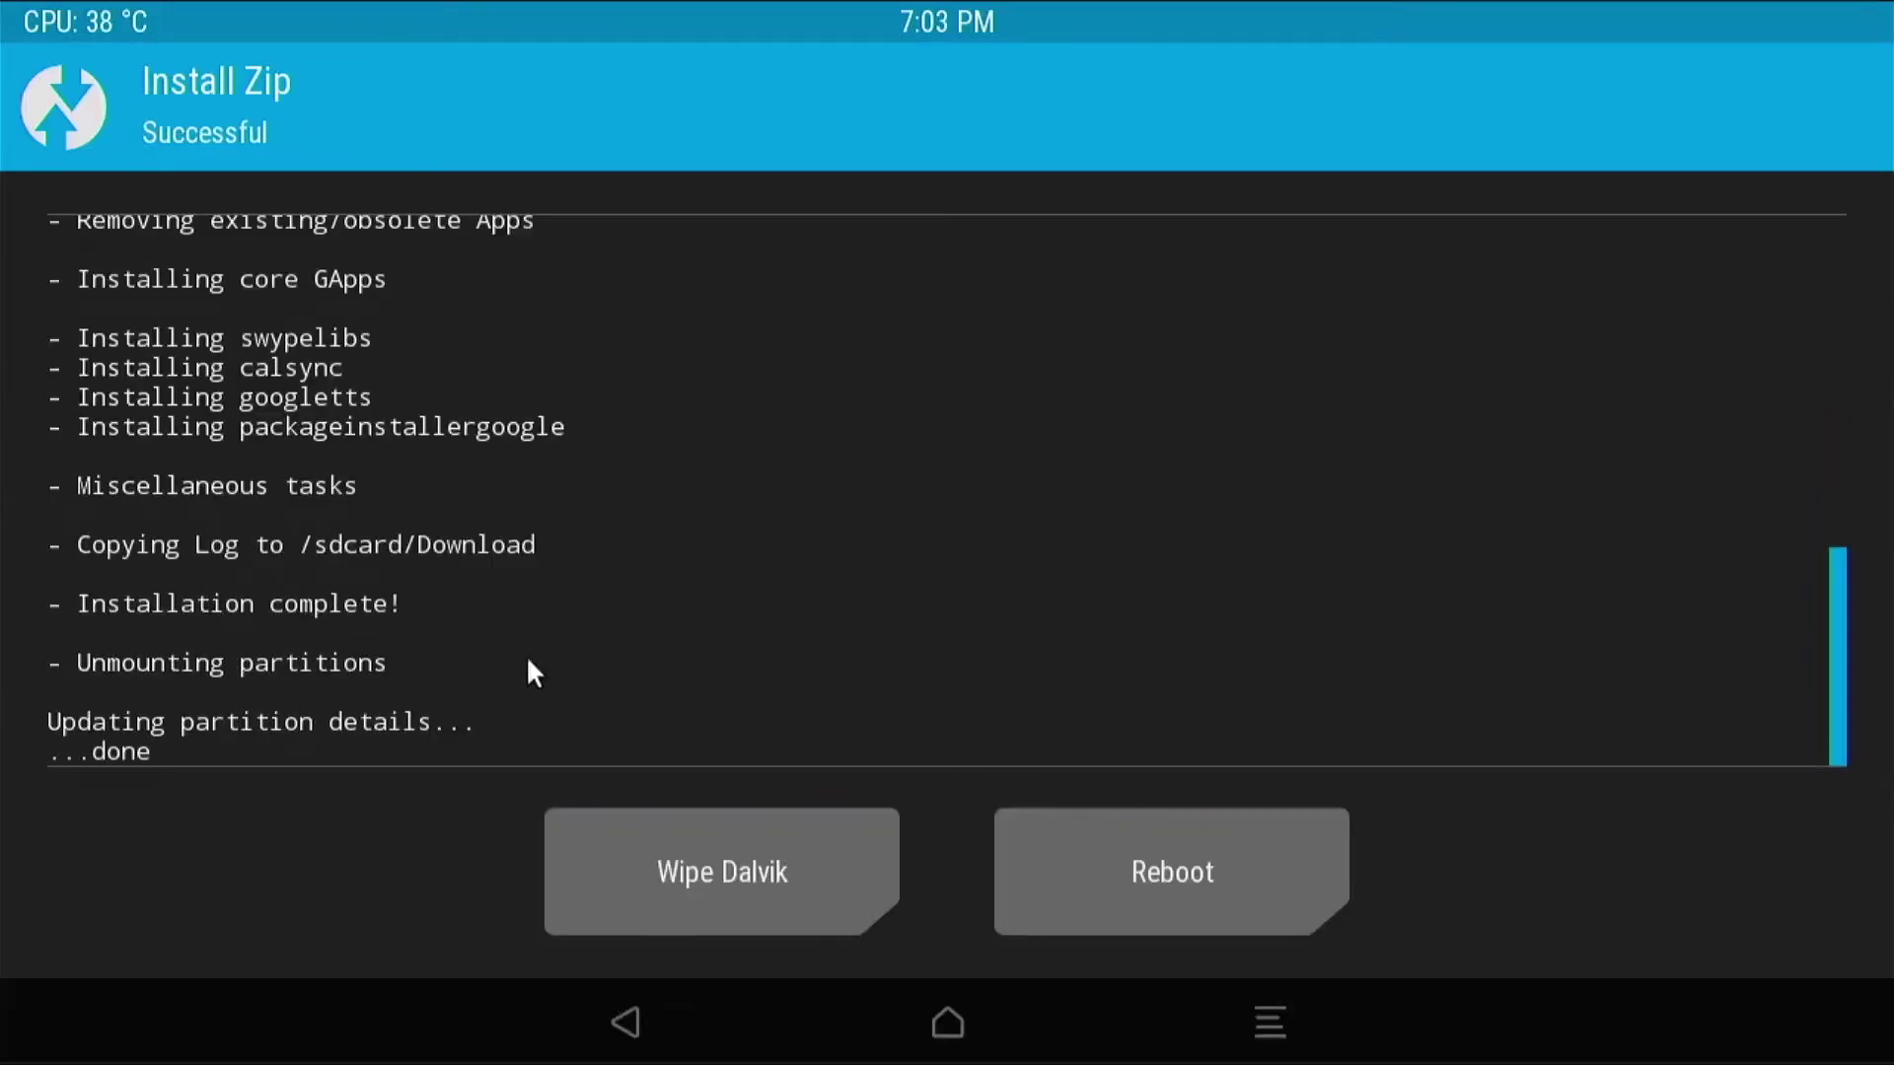
Step: Wipe the Dalvik cache, reboot into LineageOS, and open the app list
{"action": "left_click", "coordinate": [675, 881]}
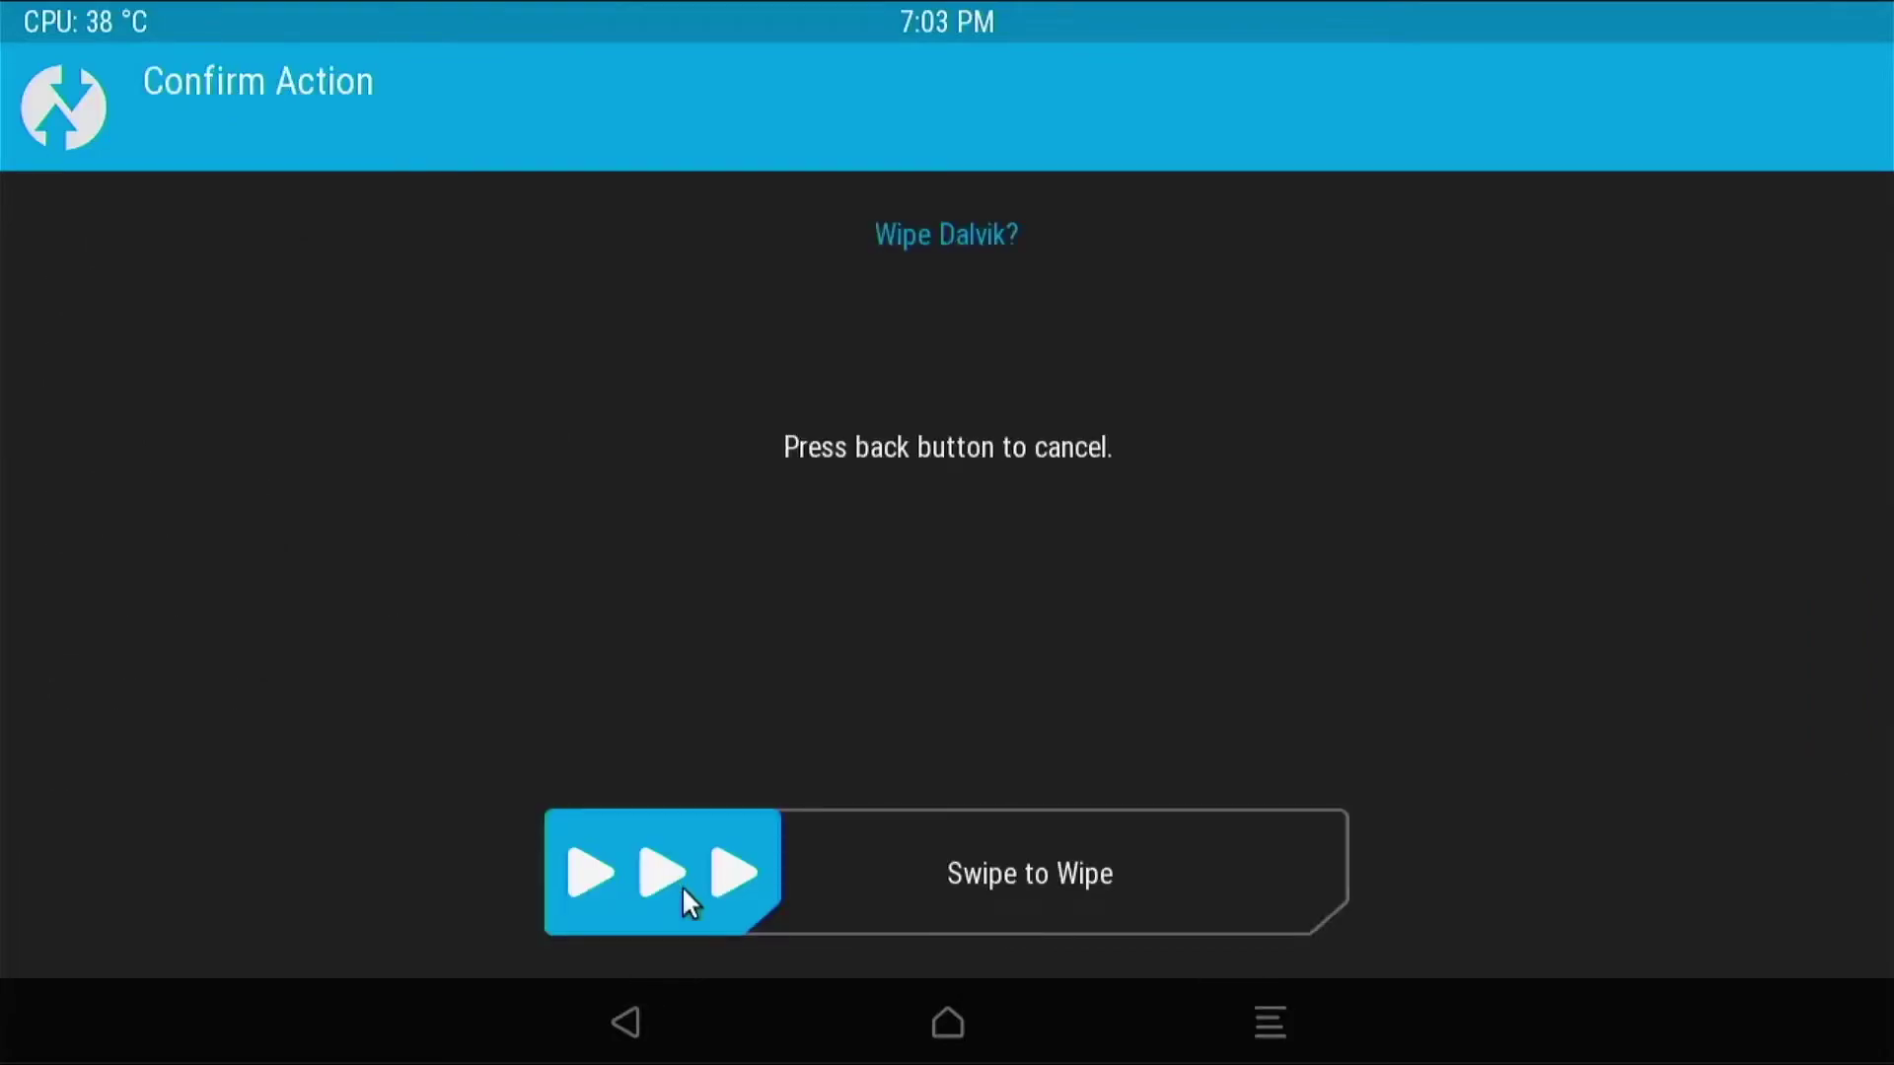
{"action": "left_click_drag", "start_coordinate": [683, 890], "coordinate": [1251, 890]}
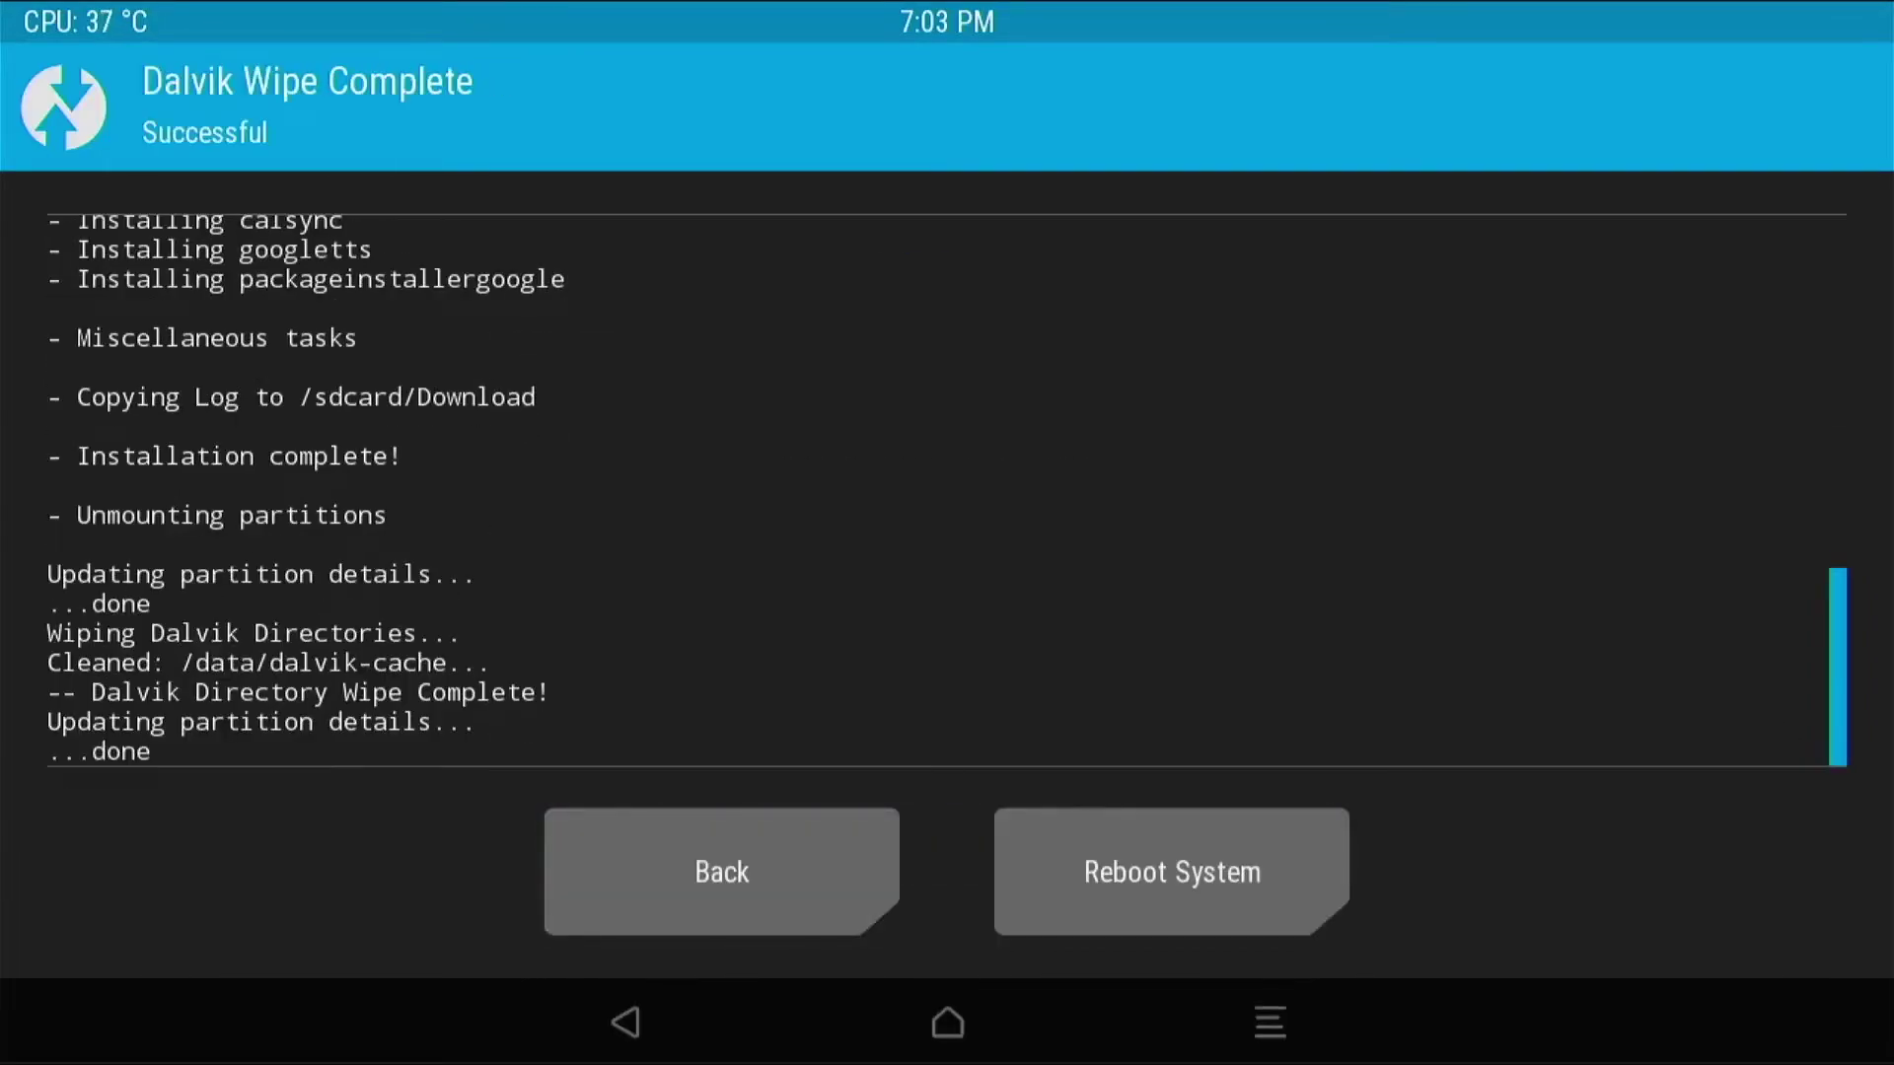
{"action": "left_click", "coordinate": [1174, 864]}
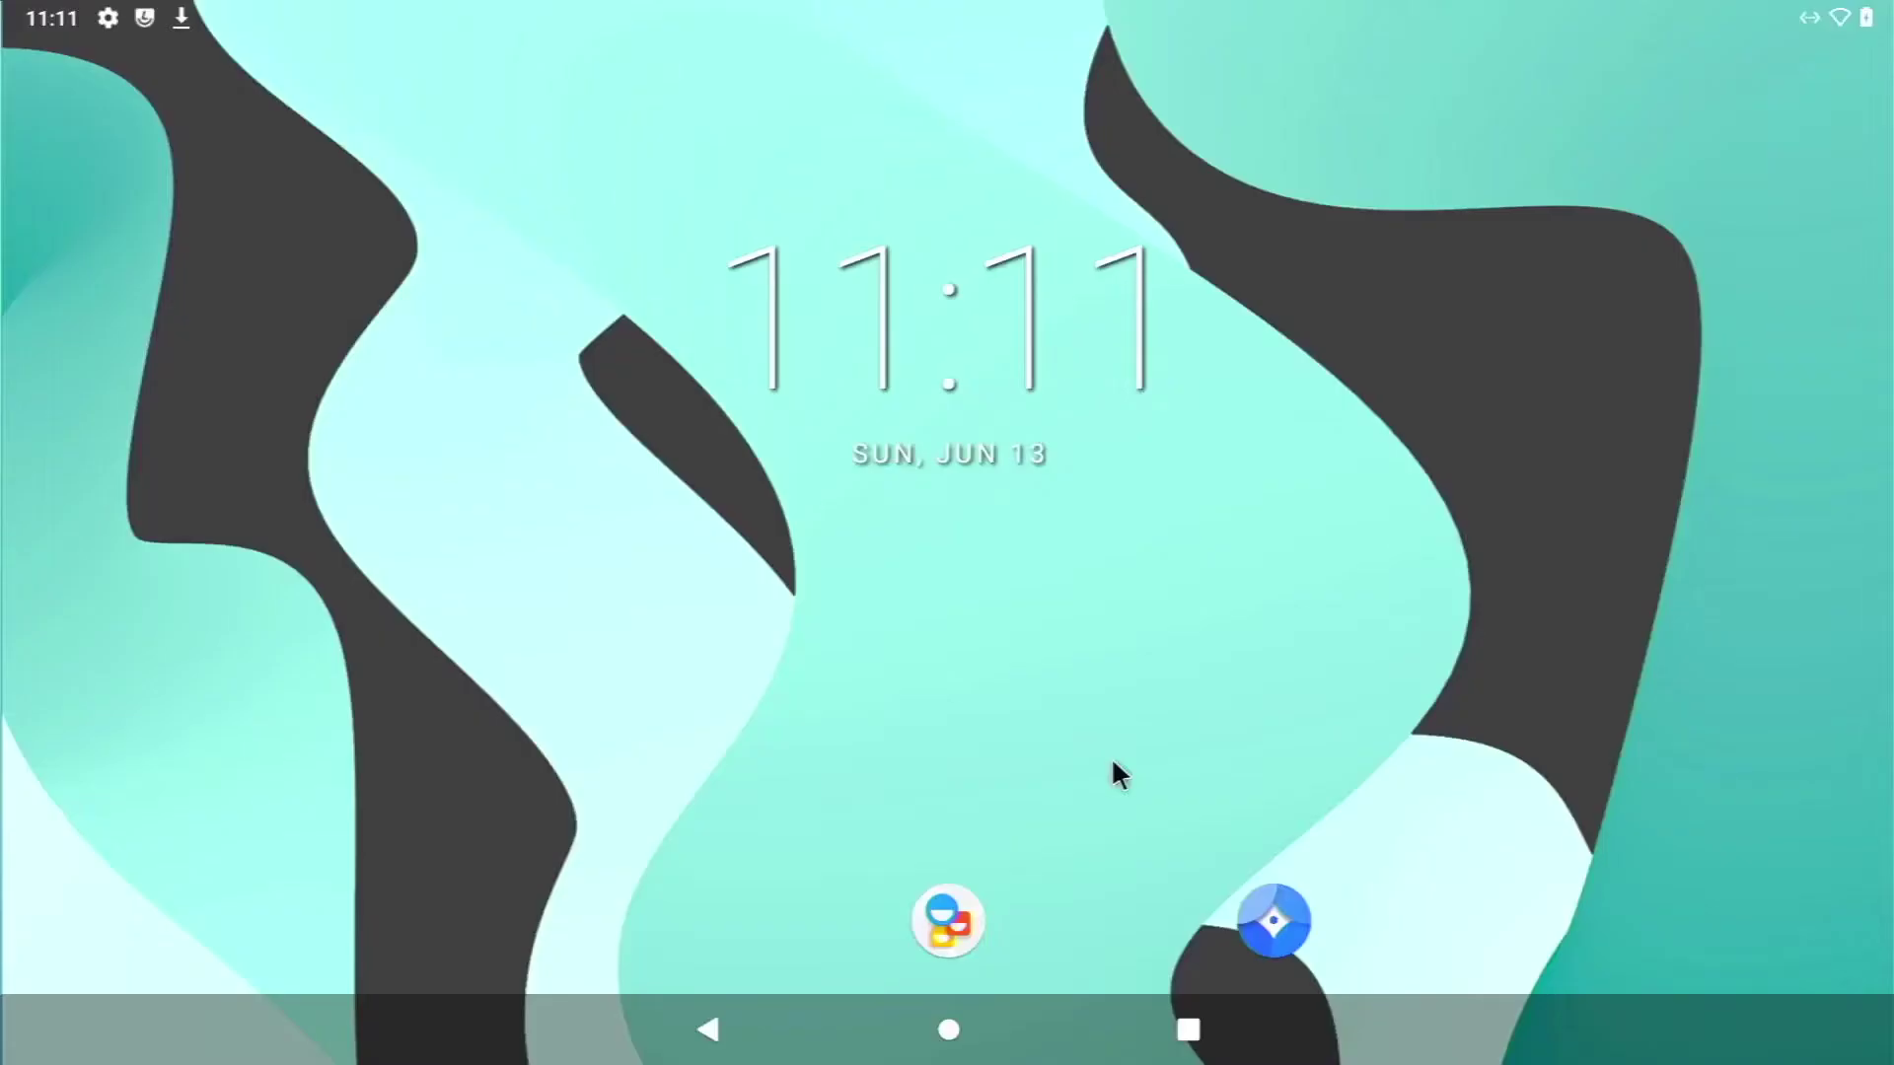
{"action": "left_click_drag", "start_coordinate": [1111, 755], "coordinate": [1407, 10]}
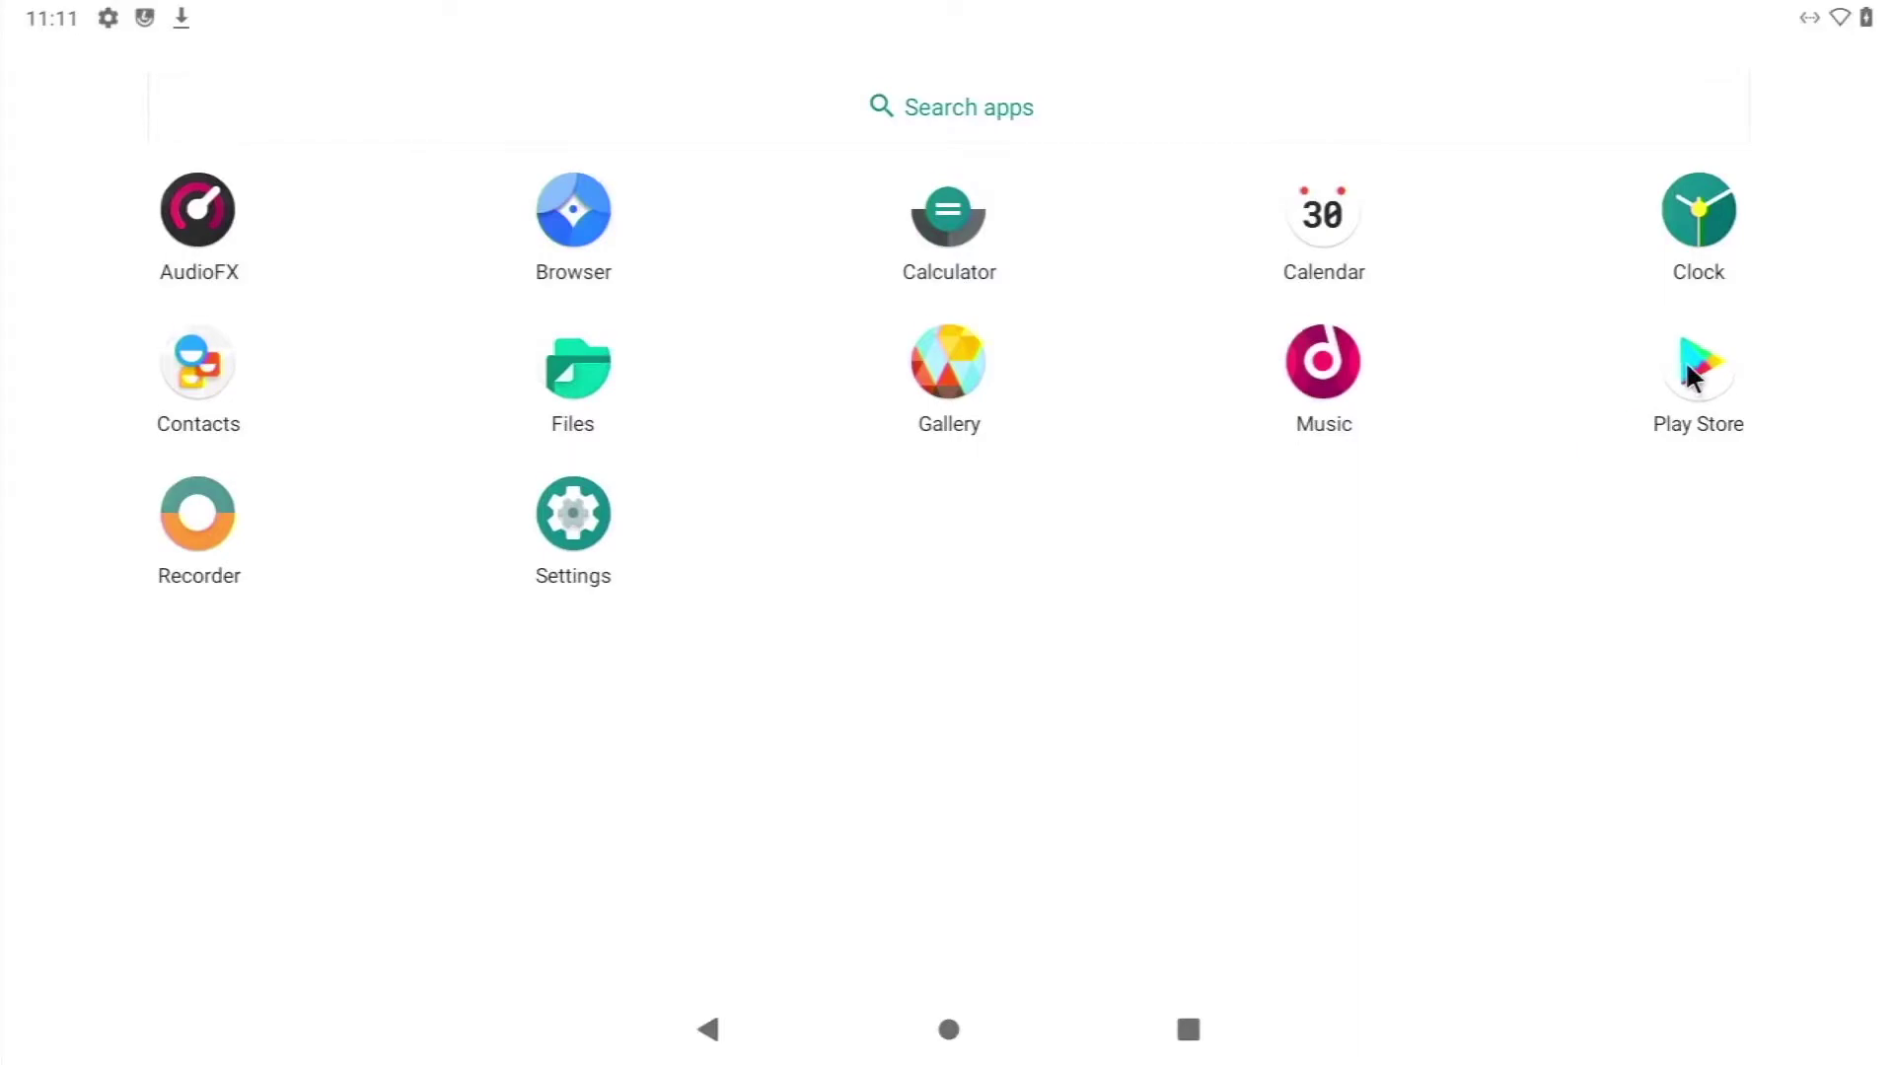
Step: Launch the Play Store from the app drawer
{"action": "left_click", "coordinate": [1686, 363]}
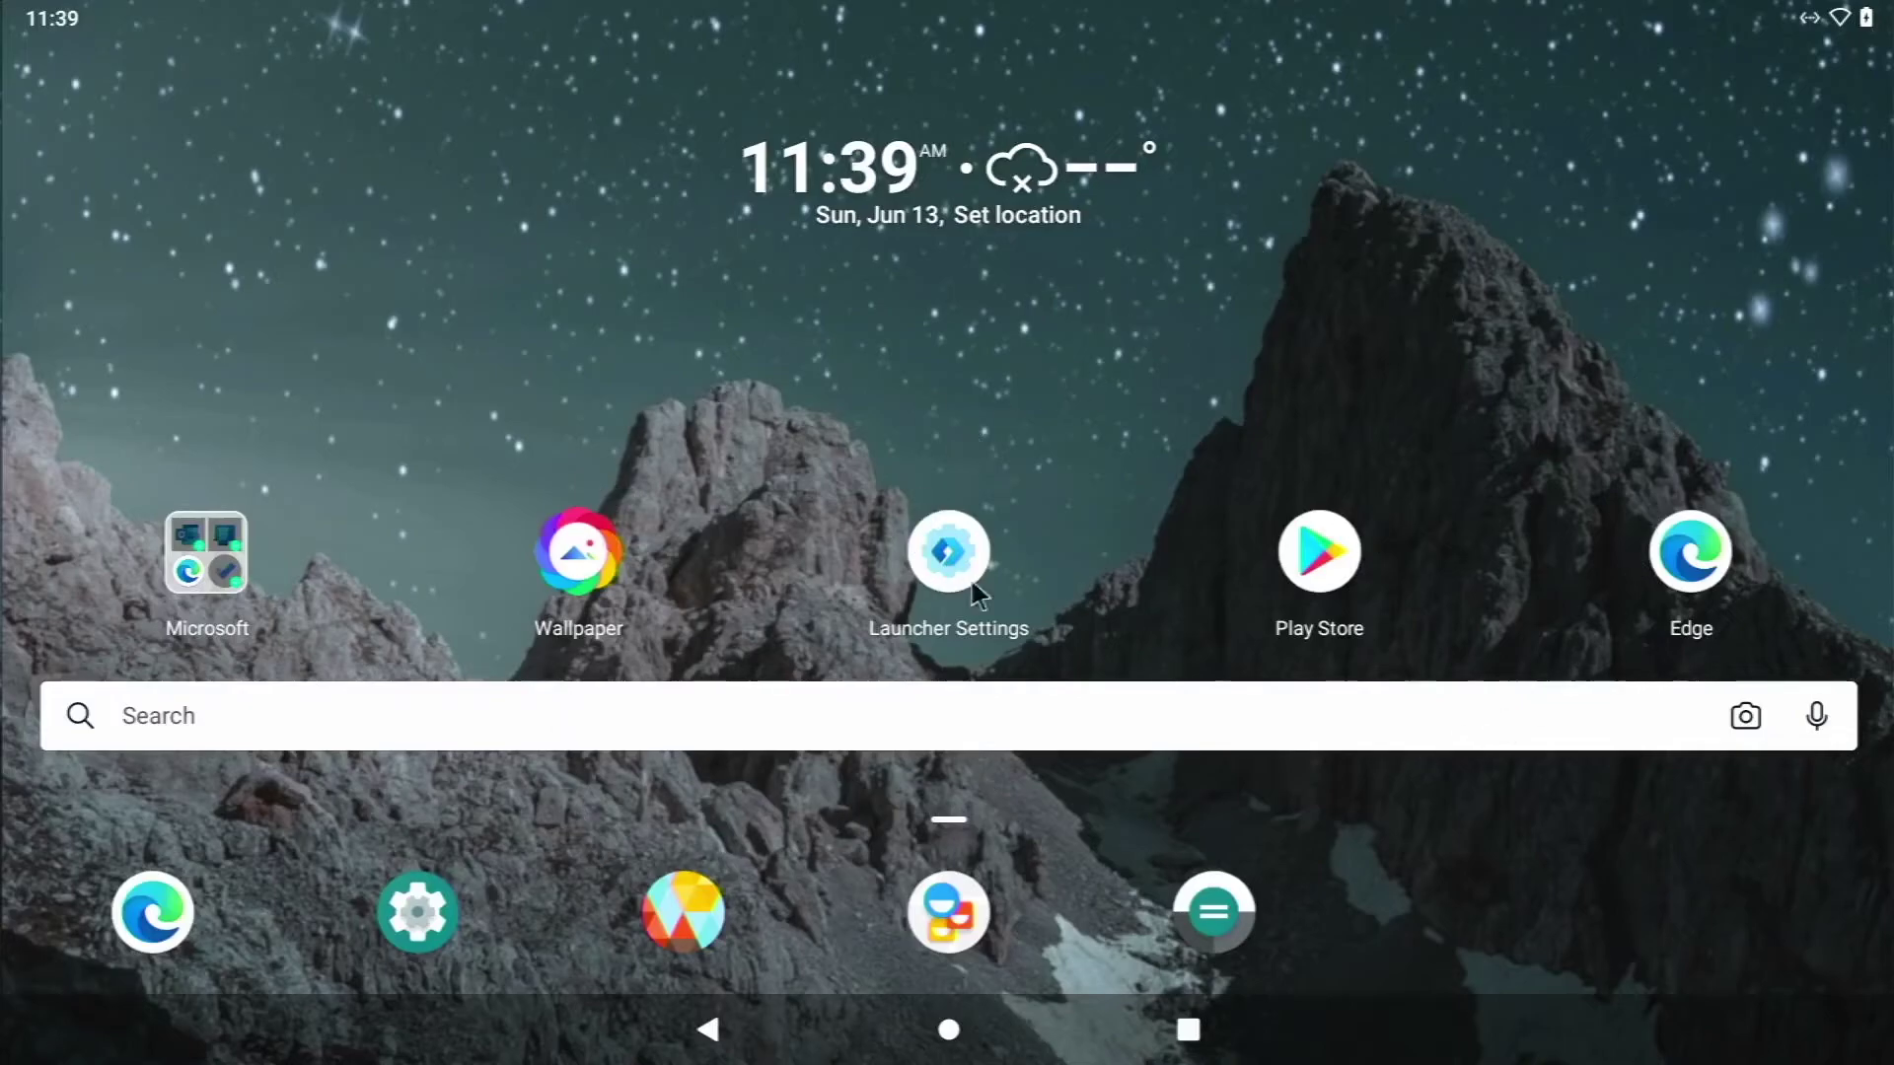
Step: Launch Edge, skip the sign-in and data-sharing prompts, and run JetStream 2, scoring 23.556
{"action": "left_click", "coordinate": [1647, 528]}
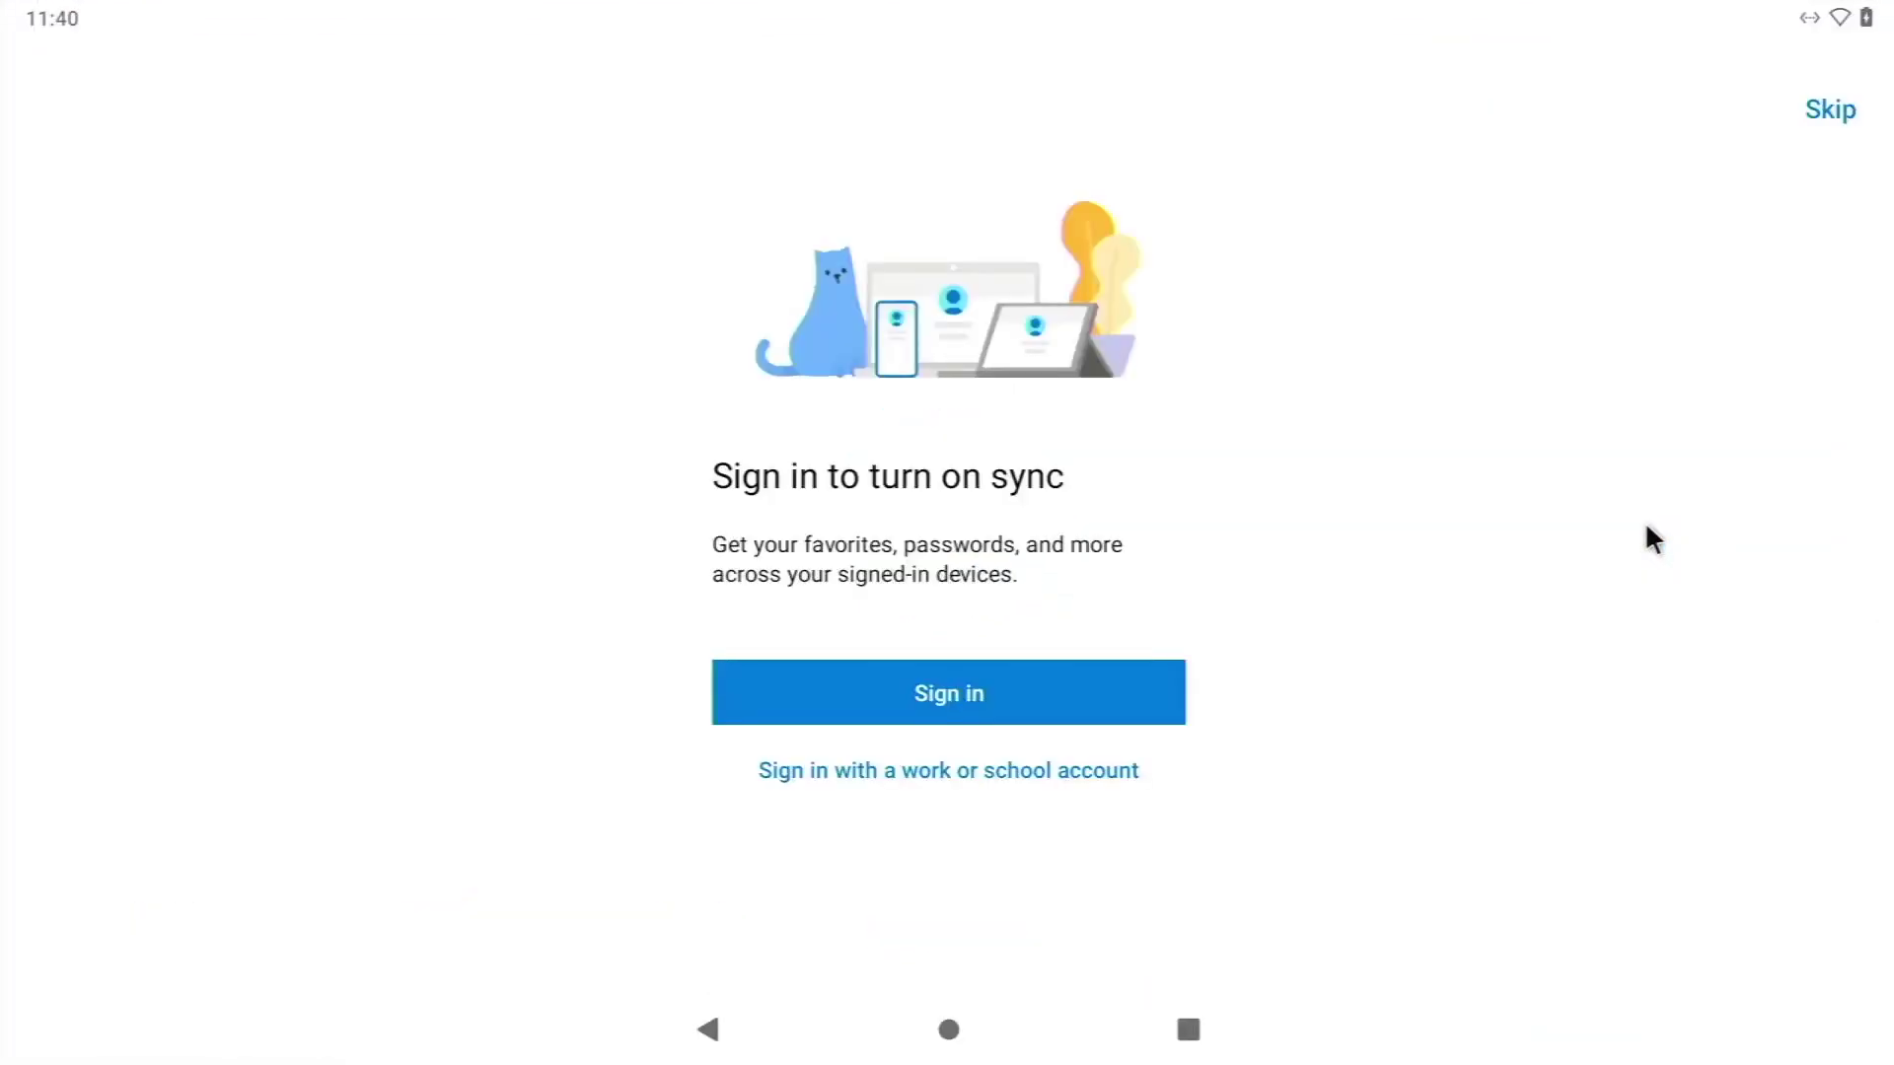
{"action": "left_click", "coordinate": [1834, 116]}
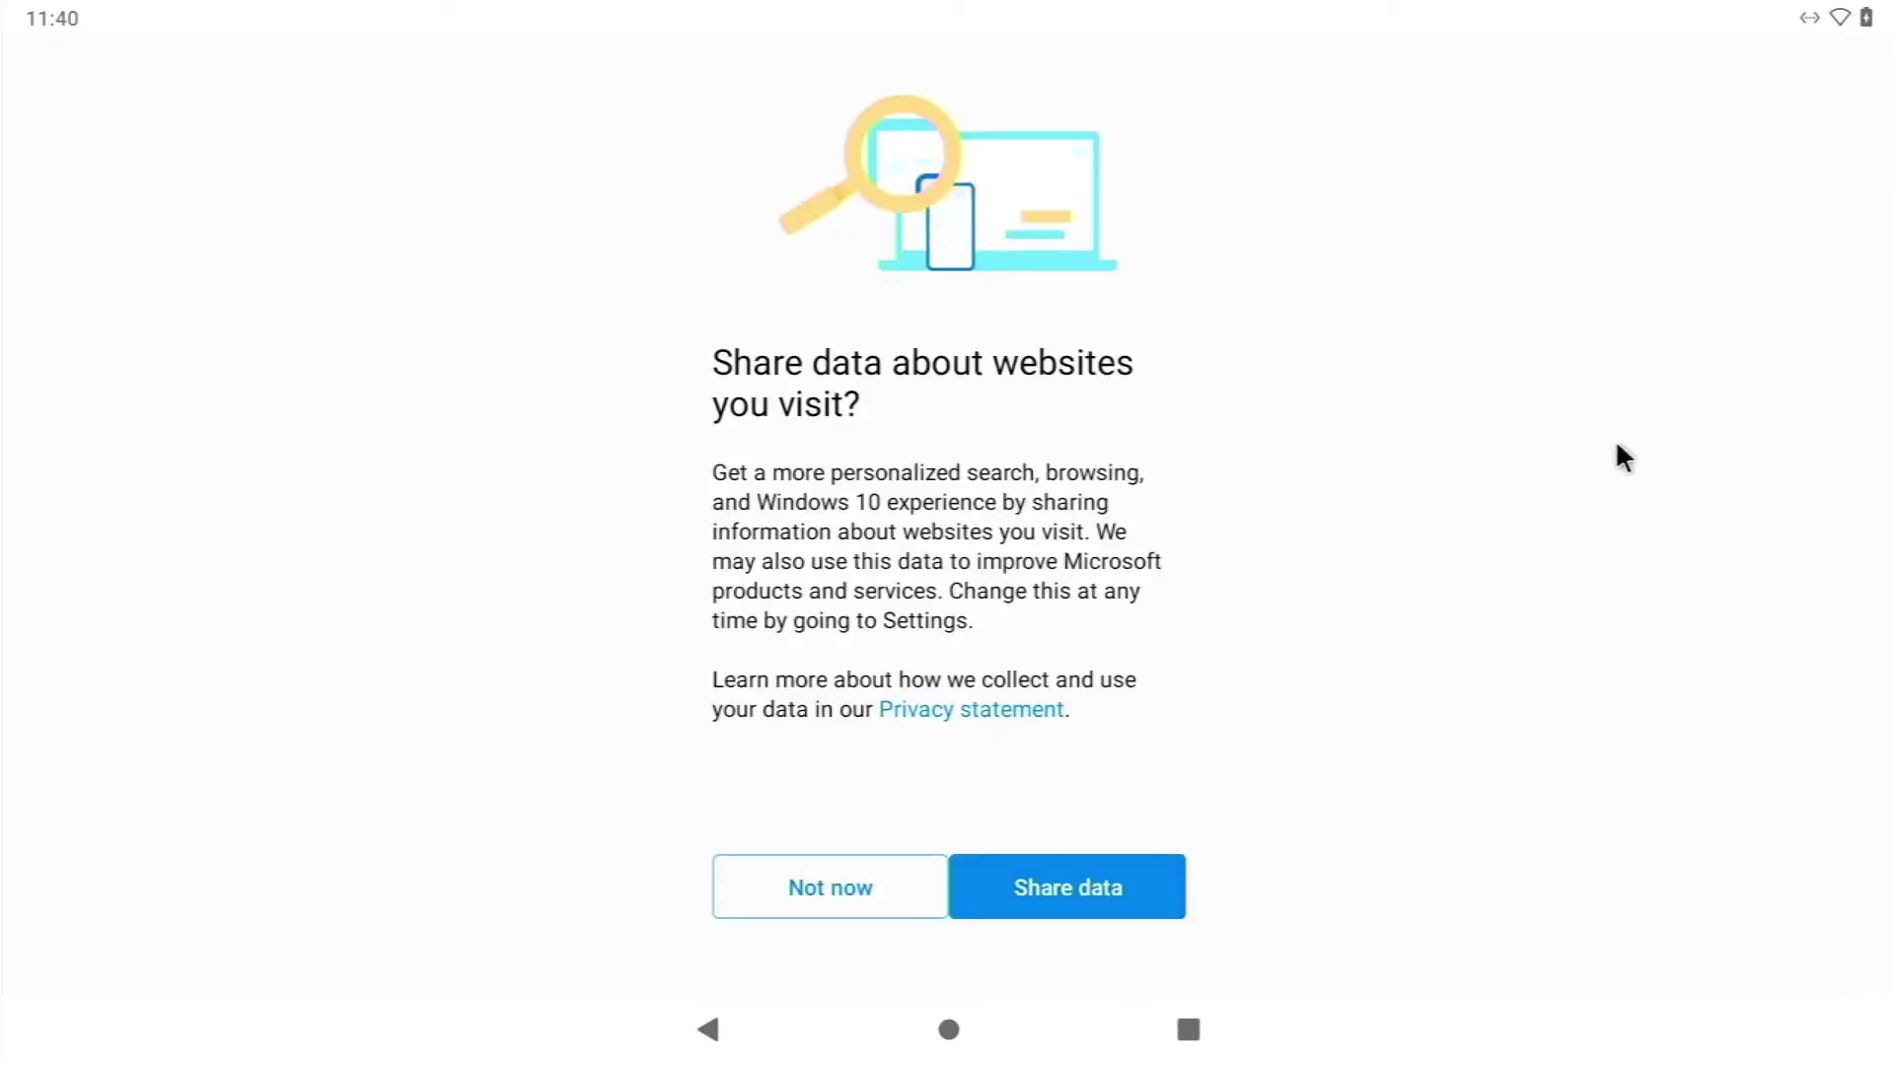
{"action": "left_click", "coordinate": [709, 1025]}
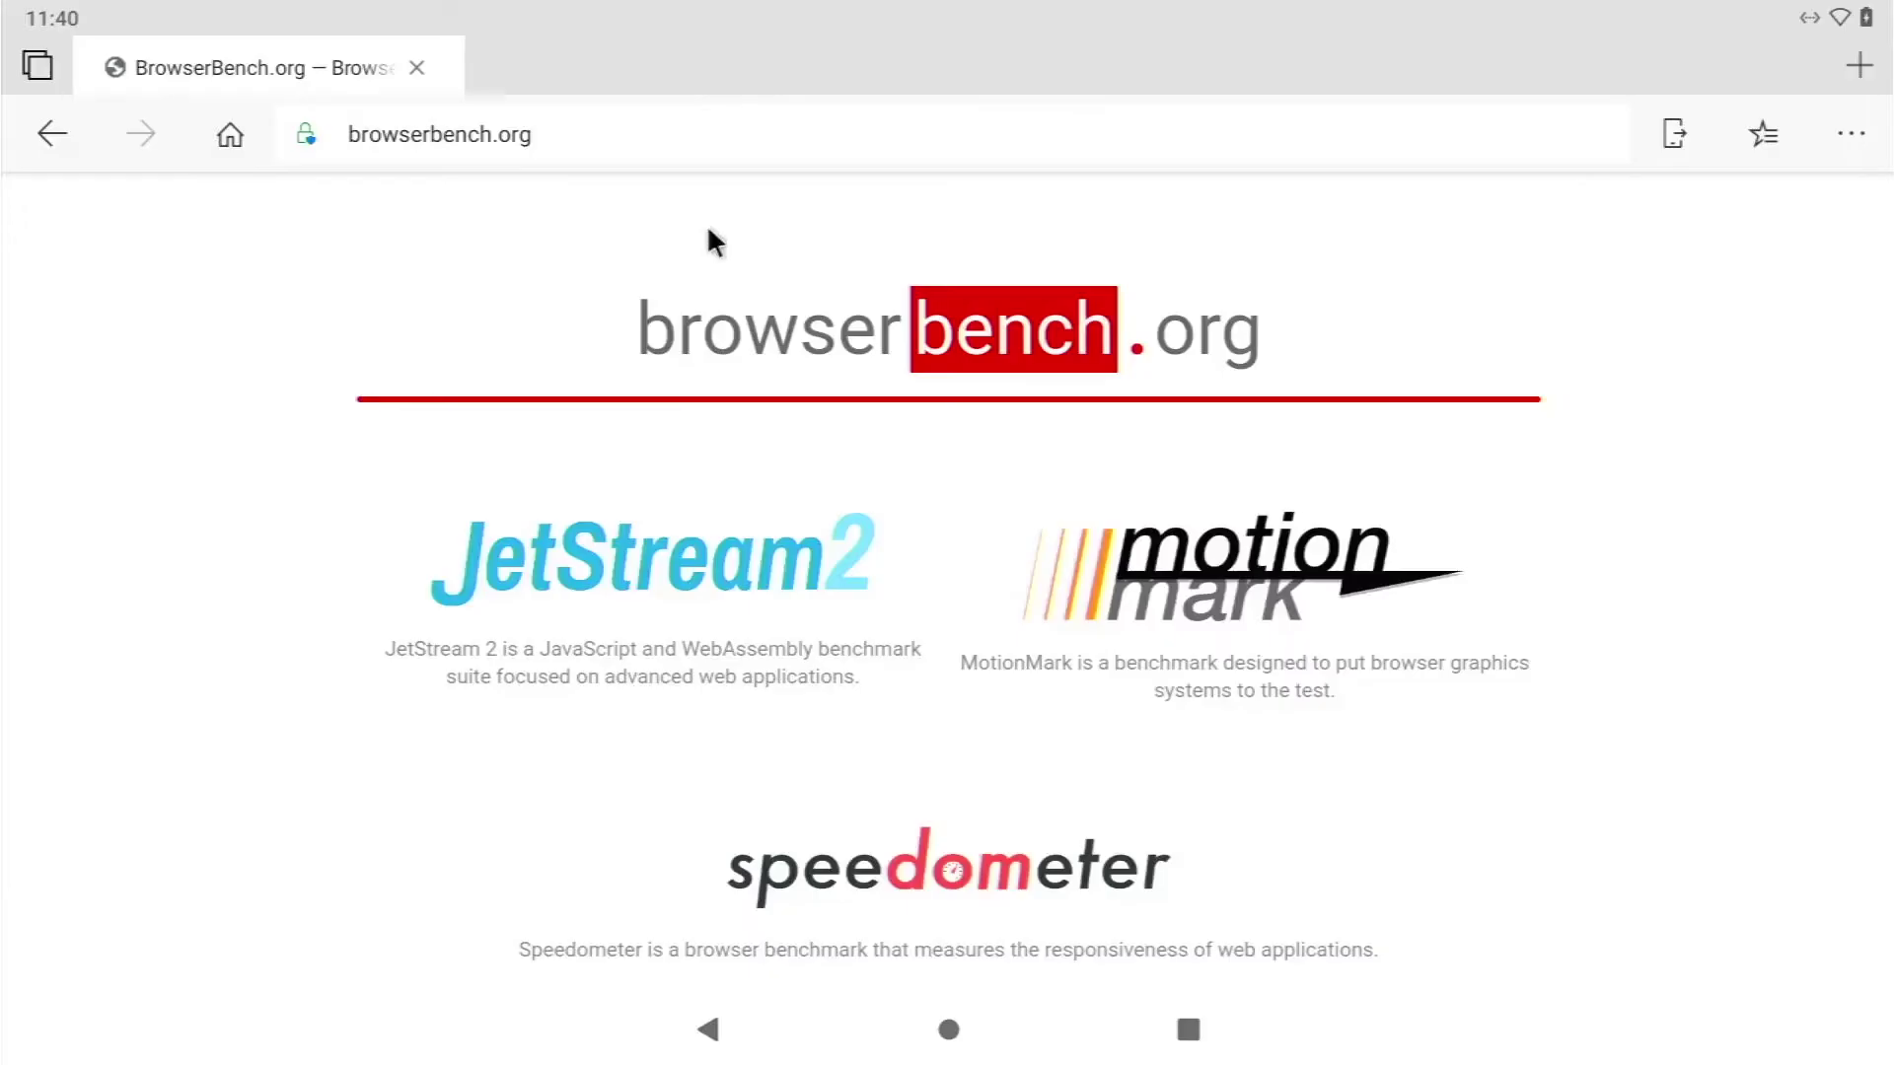
{"action": "left_click", "coordinate": [698, 636]}
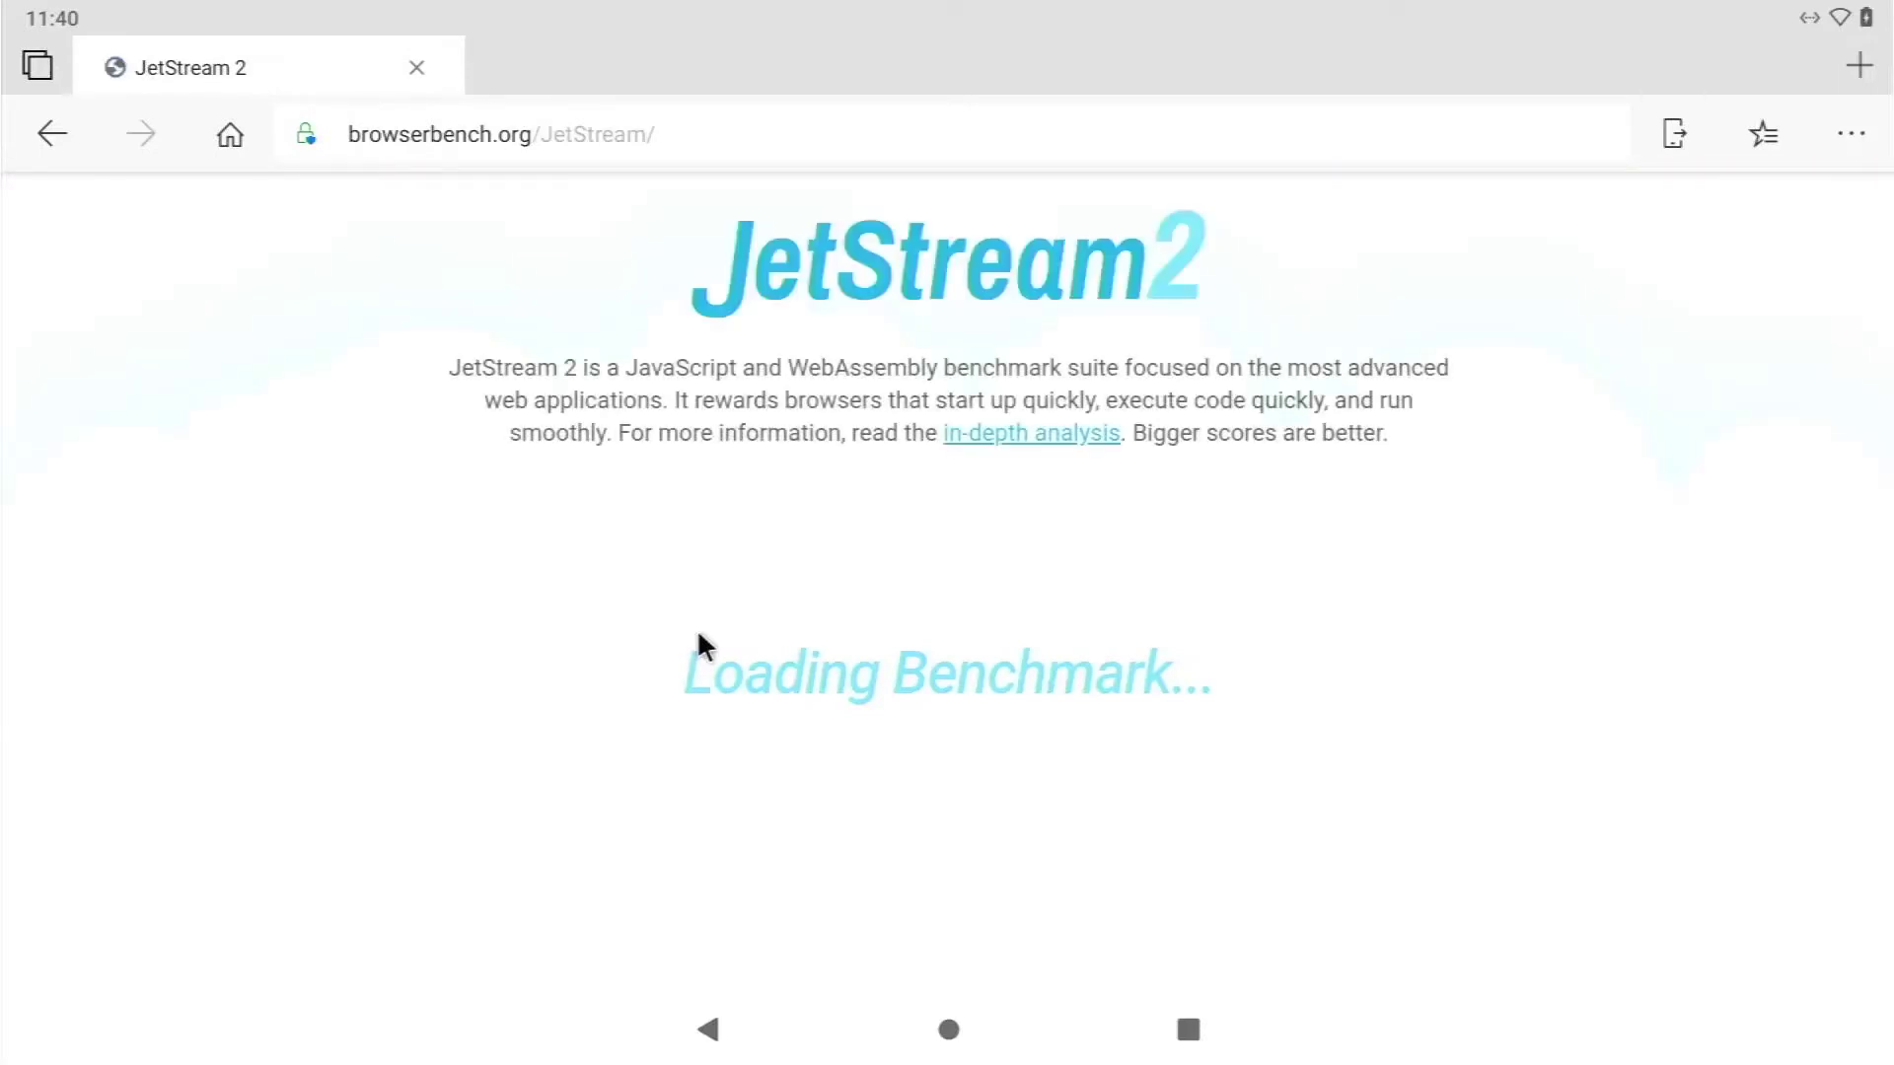
{"action": "left_click", "coordinate": [949, 506]}
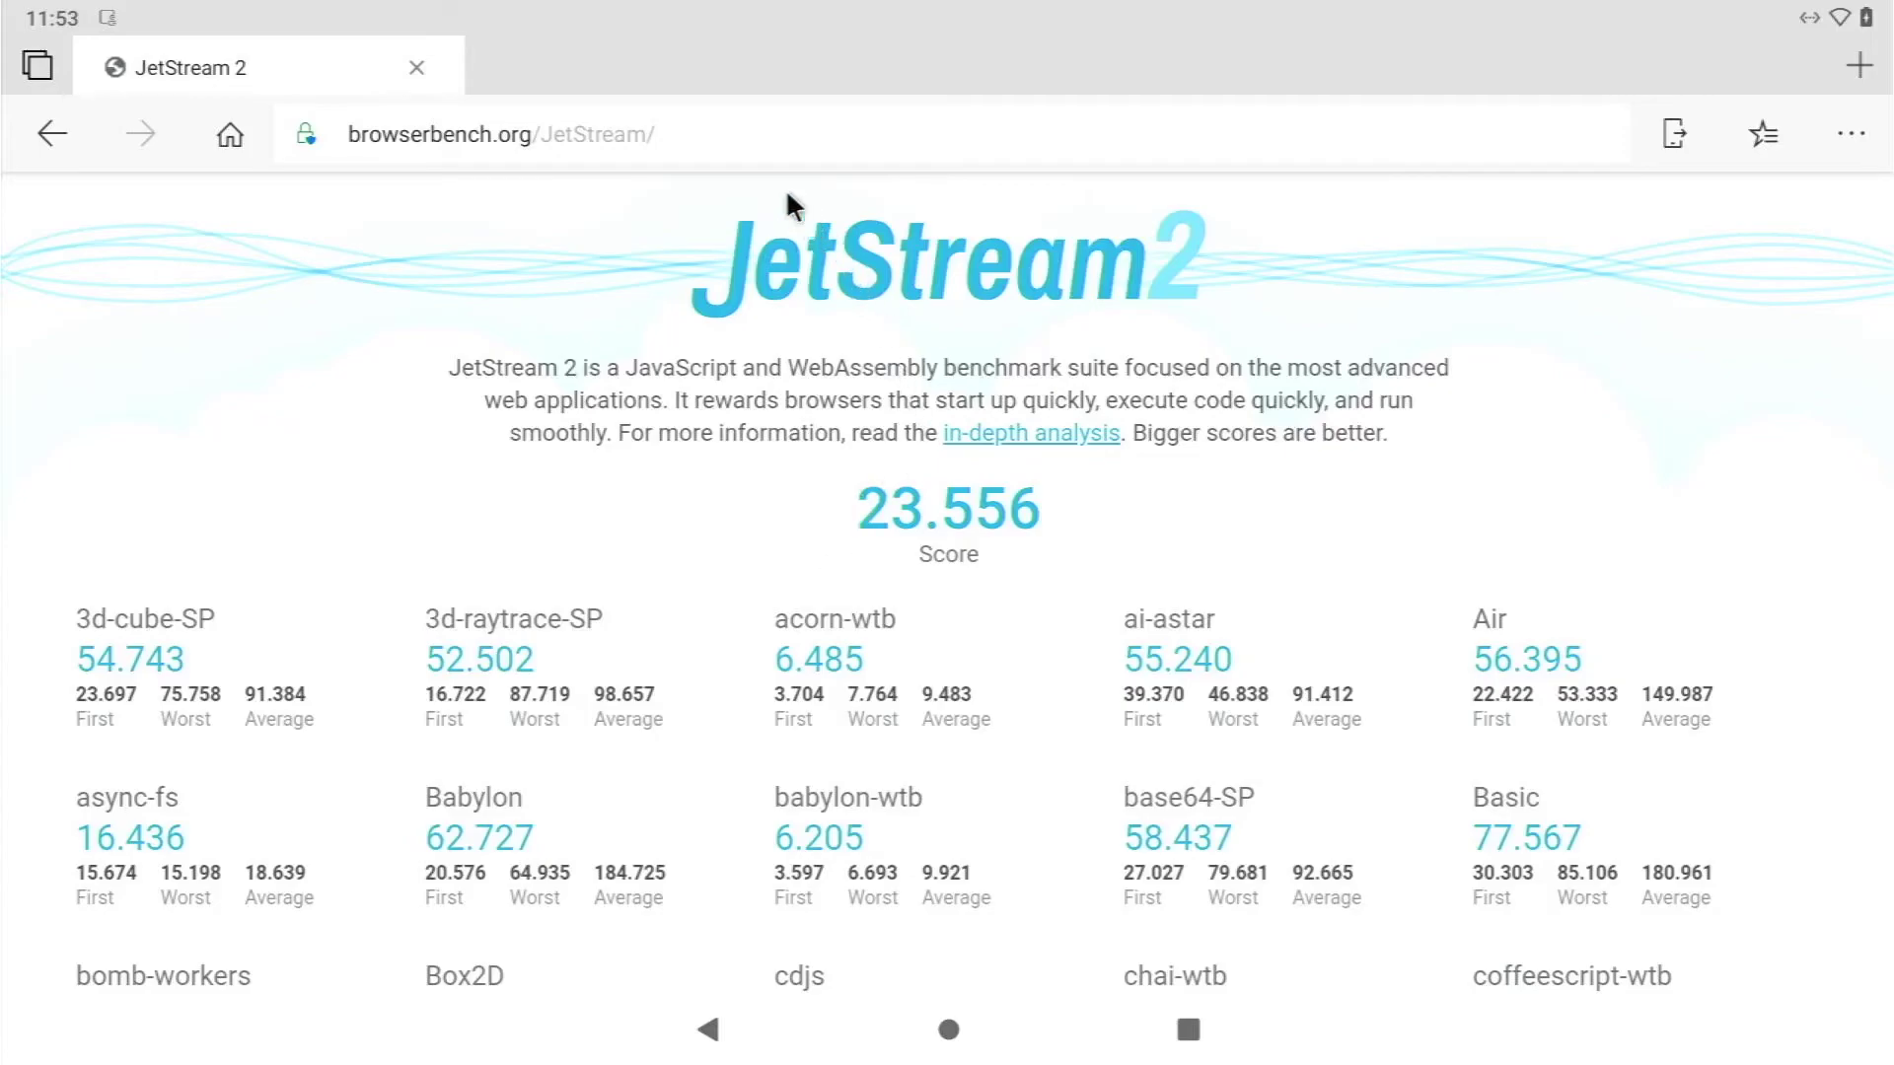
Step: Open the is.gd/DFYRH2 link to the channel's videos and play the Chromebook Linux apps video
{"action": "left_click", "coordinate": [726, 133]}
{"action": "type", "text": "is.gd/DFYRH2"}
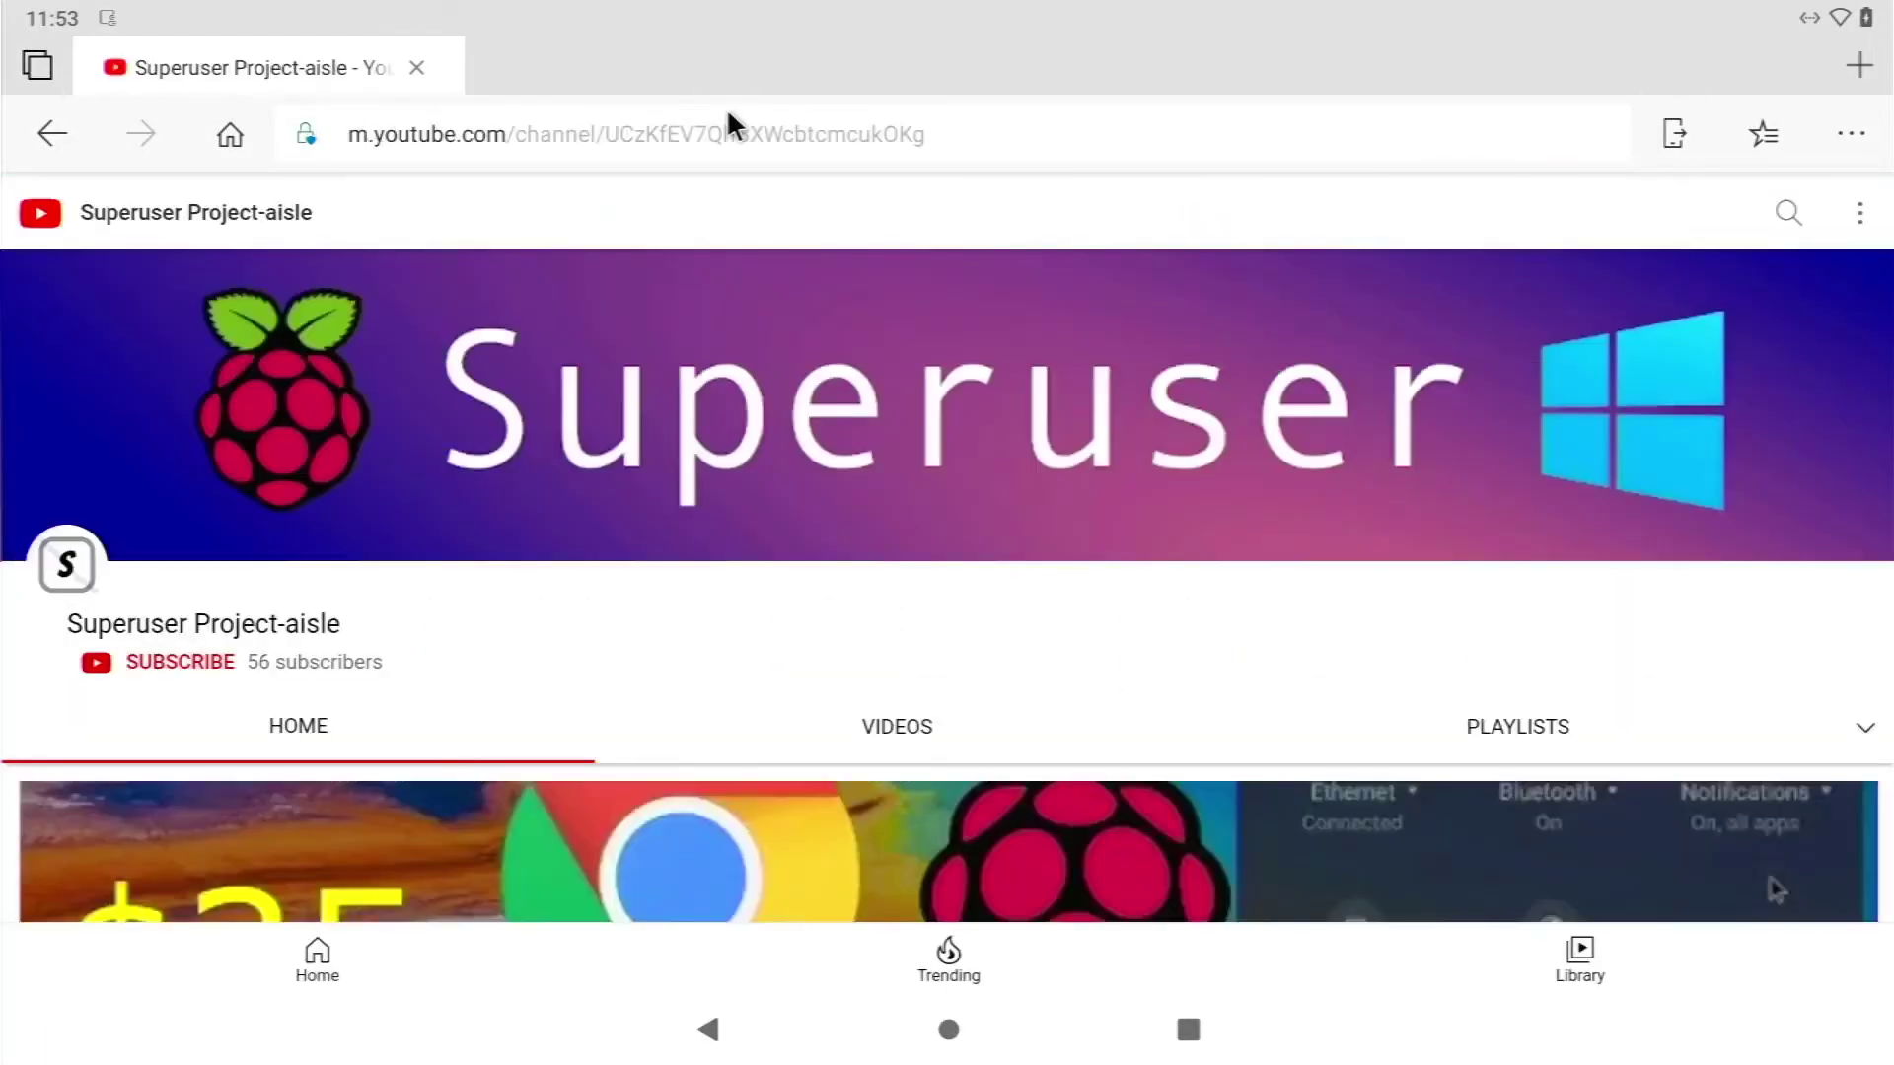
{"action": "left_click", "coordinate": [891, 704]}
{"action": "scroll", "coordinate": [961, 560], "scroll_direction": "down", "scroll_amount": 2}
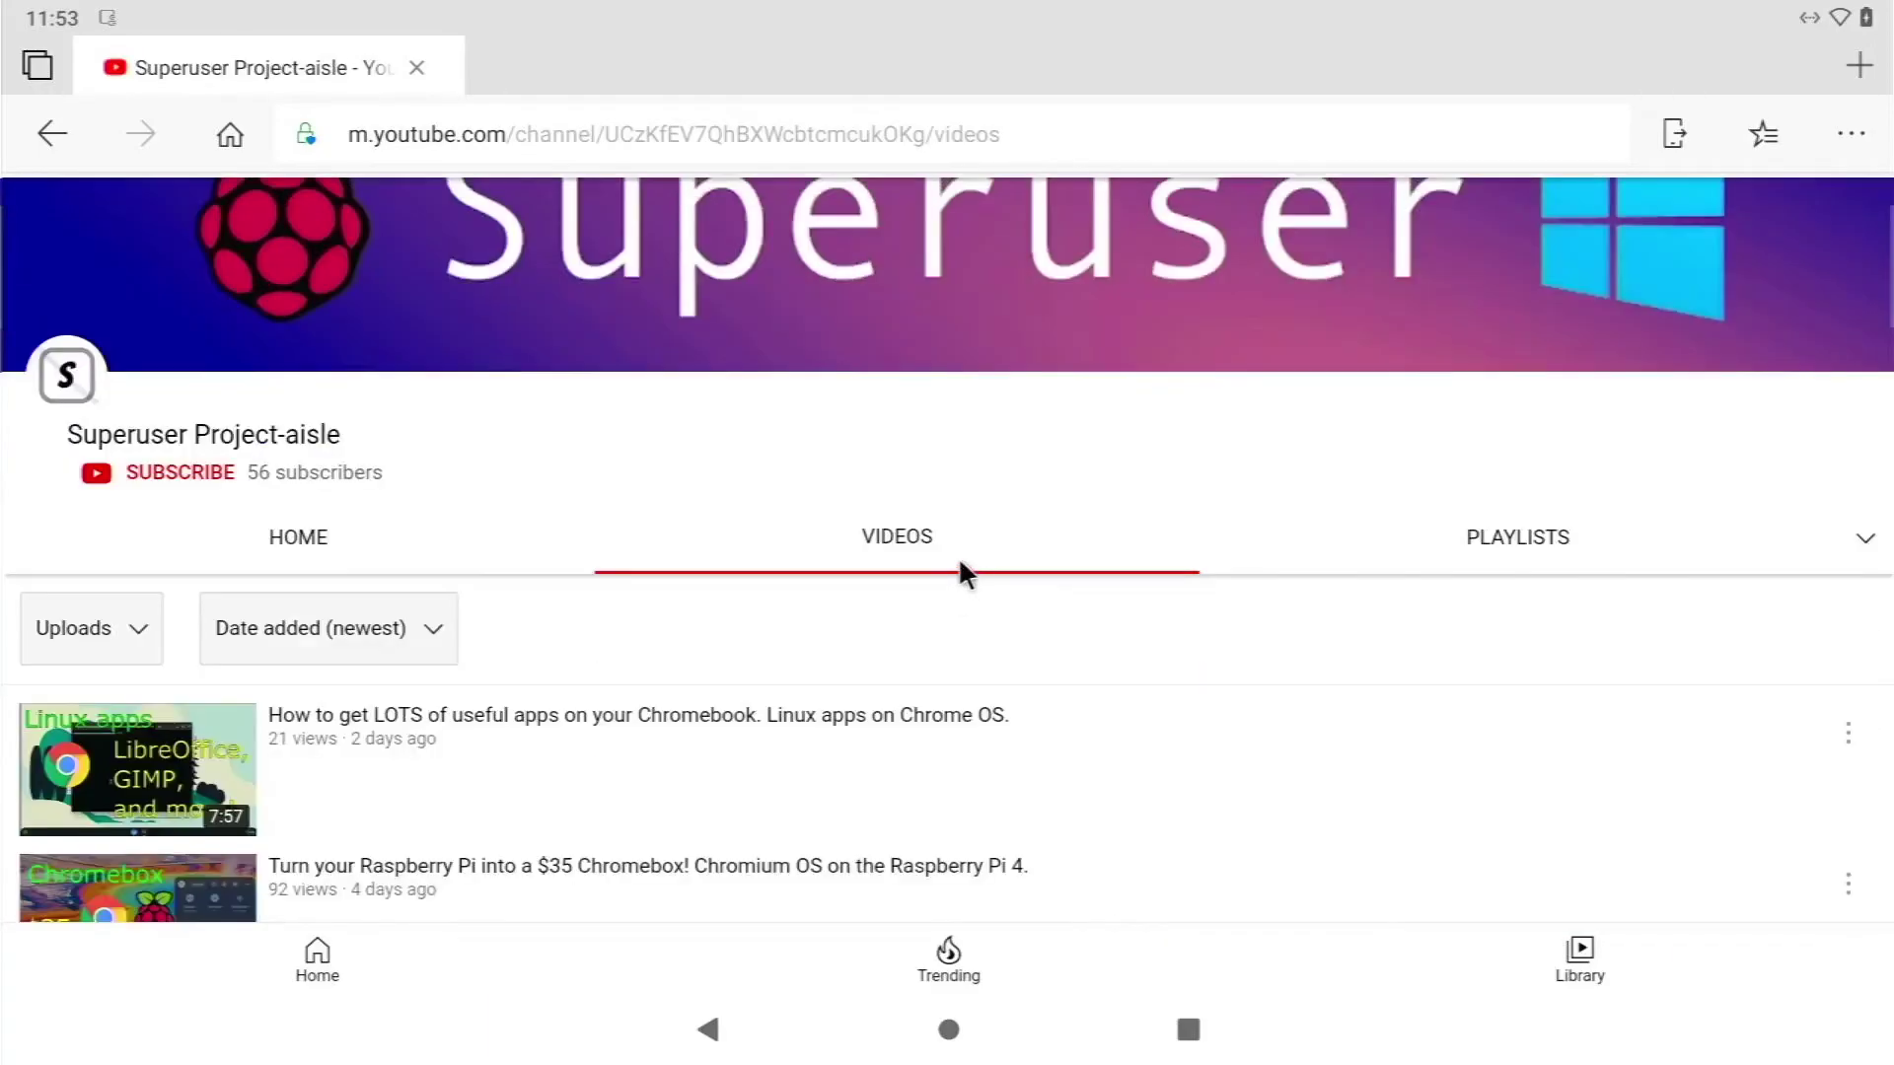
{"action": "scroll", "coordinate": [959, 564], "scroll_direction": "down", "scroll_amount": 2}
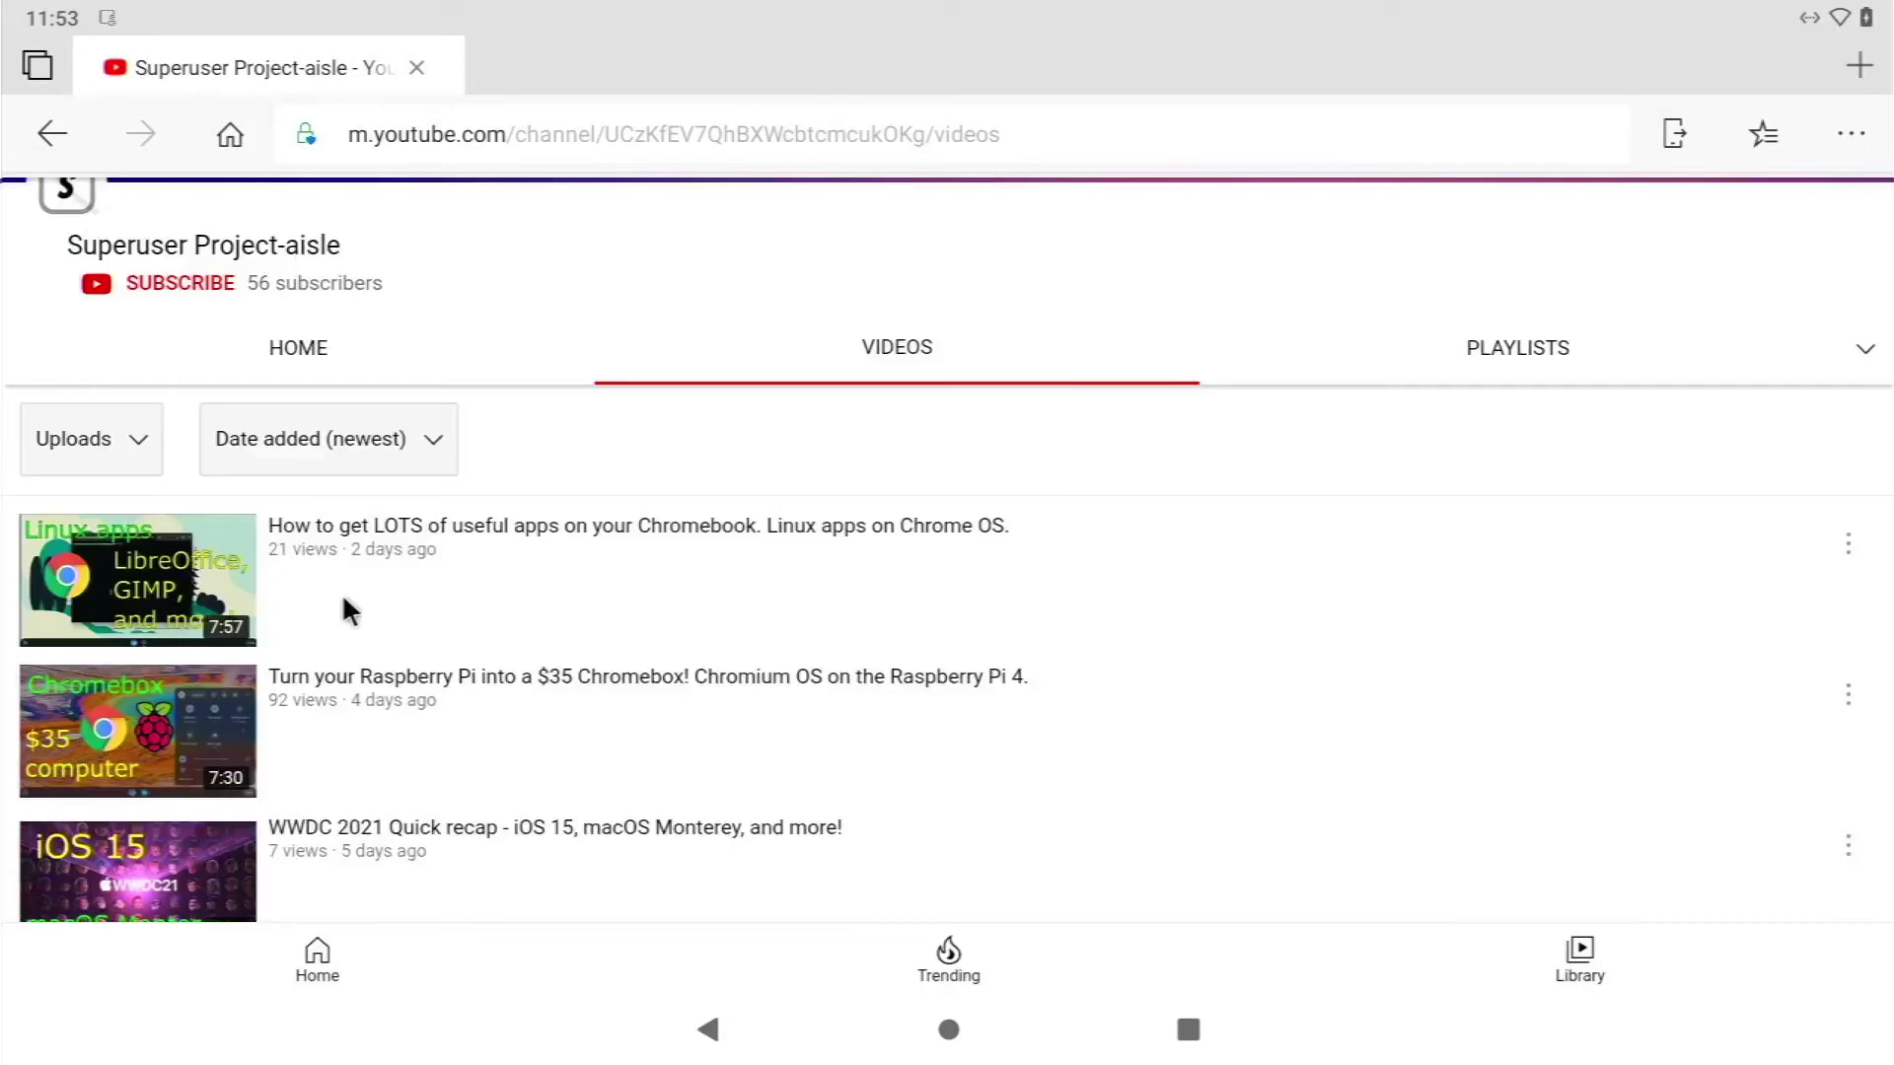
{"action": "left_click", "coordinate": [191, 599]}
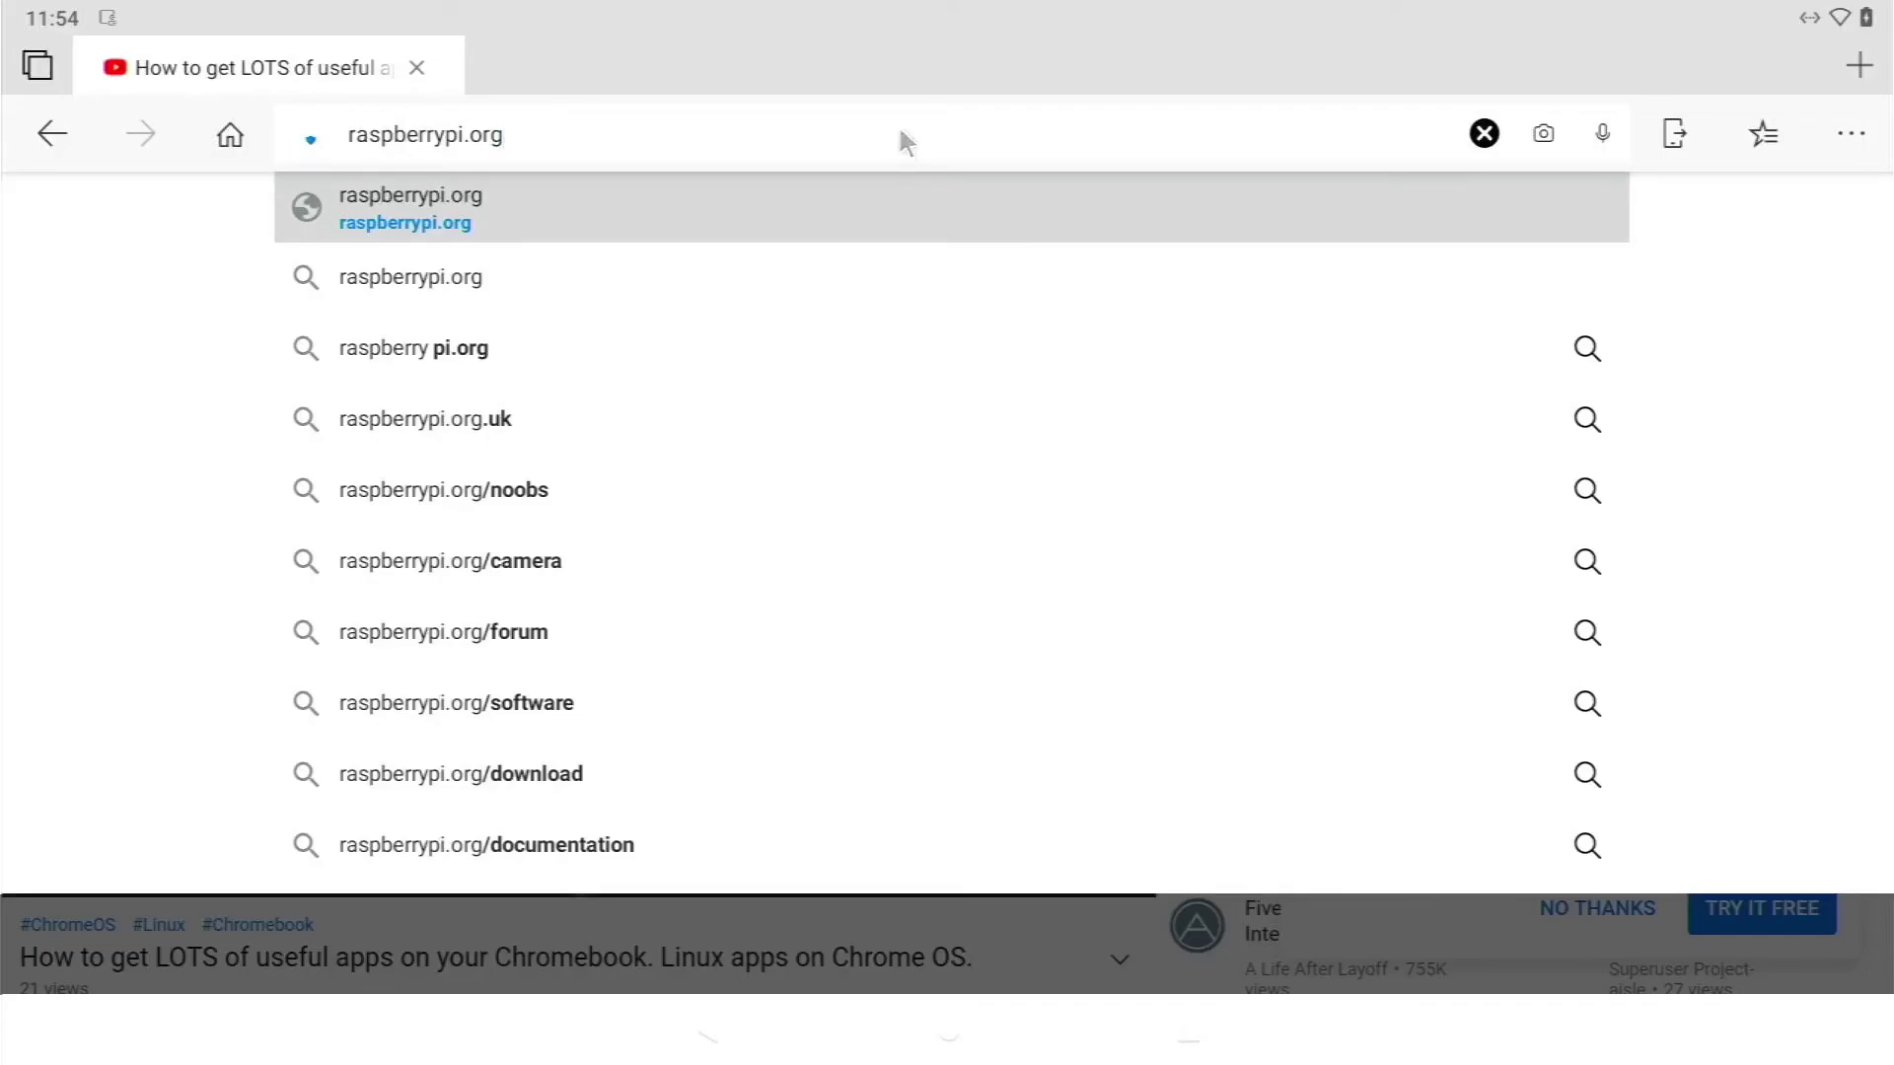
Step: Submit raspberrypi.org from the address bar so Edge starts loading it
{"action": "key", "text": "Return"}
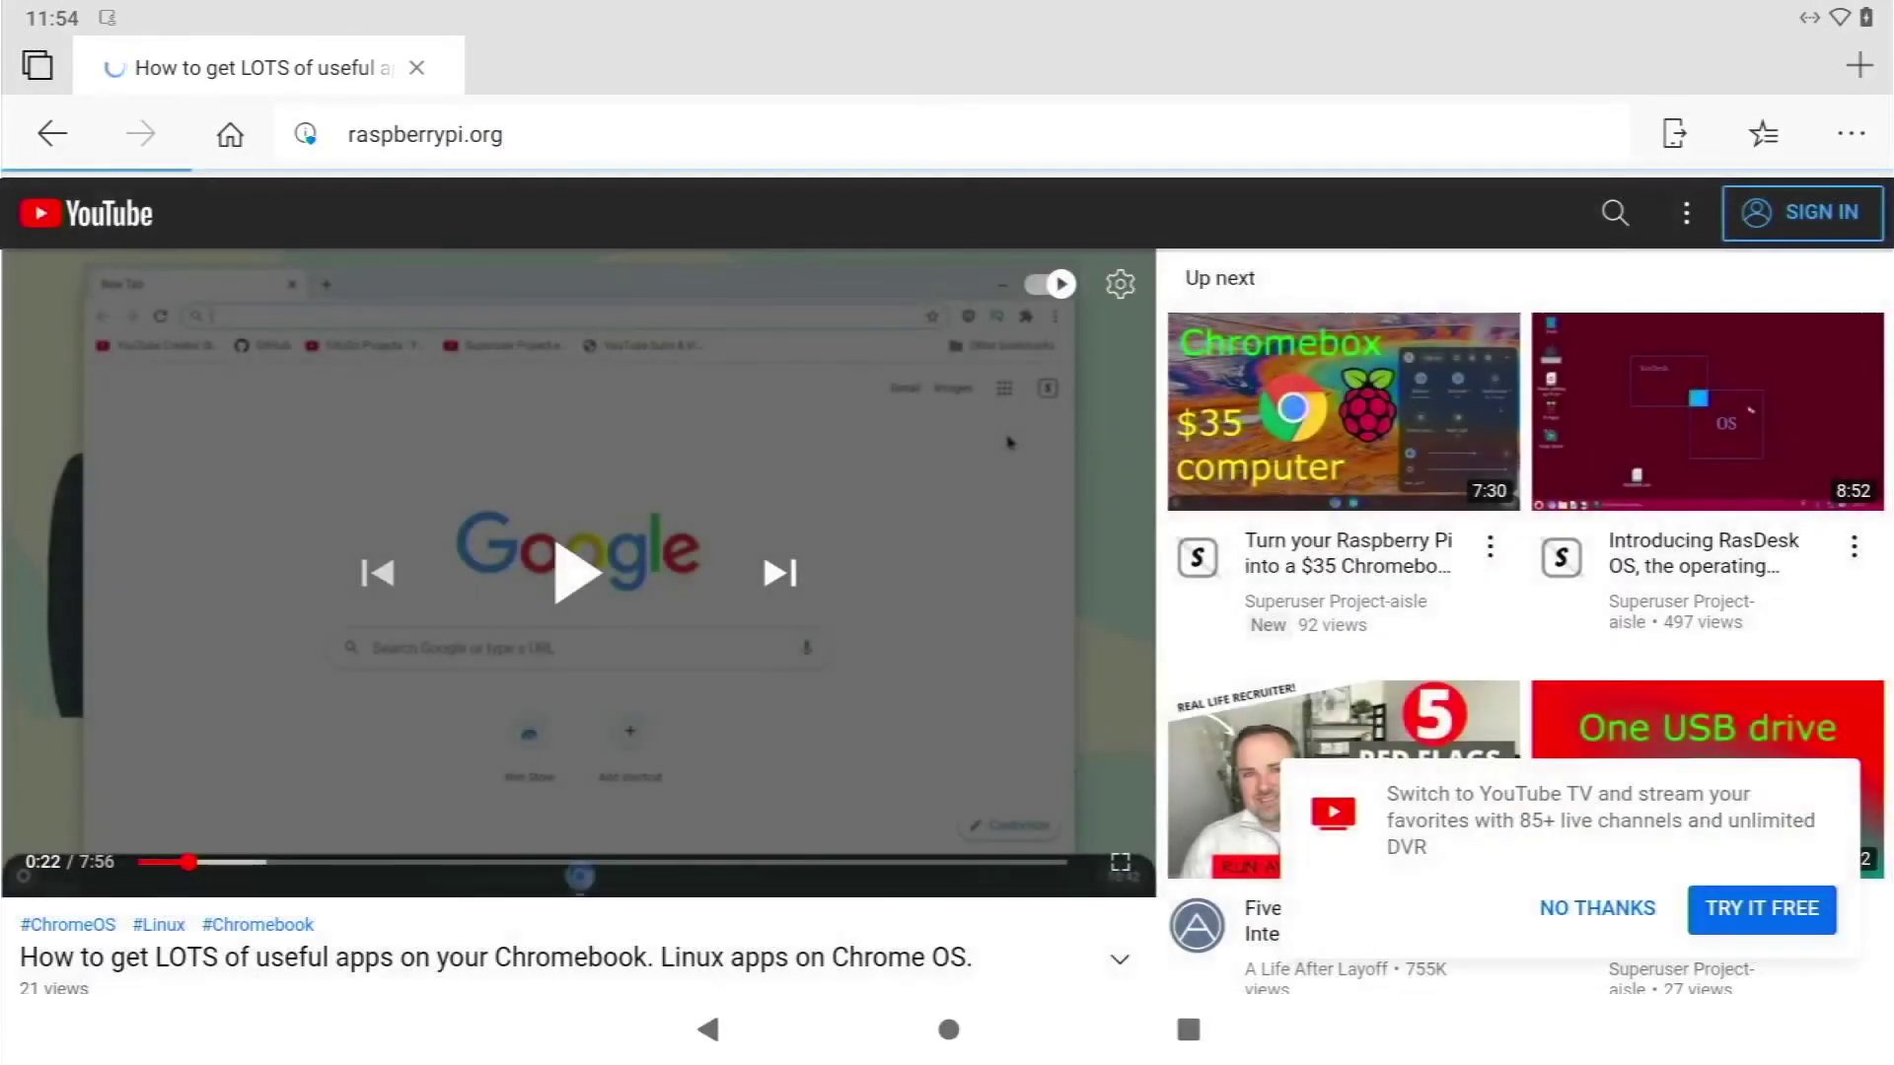